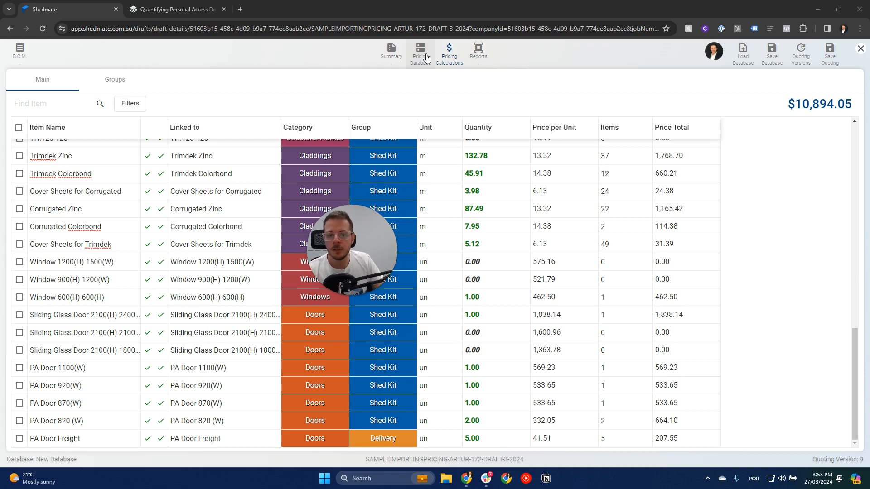
Filter the pricing database for "RAD" and widen the Item Name column enough to fit the full names.
{"action": "left_click", "coordinate": [422, 54]}
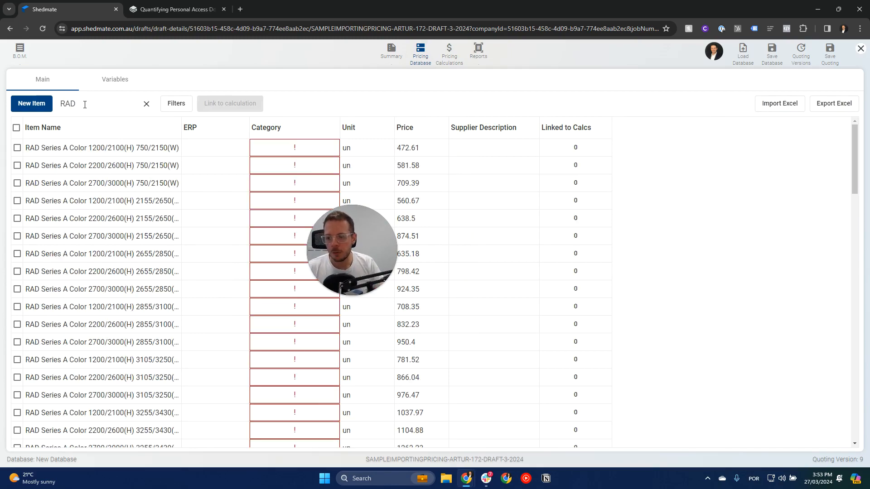
{"action": "scroll", "coordinate": [133, 200], "scroll_direction": "down", "scroll_amount": 10}
{"action": "scroll", "coordinate": [134, 199], "scroll_direction": "down", "scroll_amount": 10}
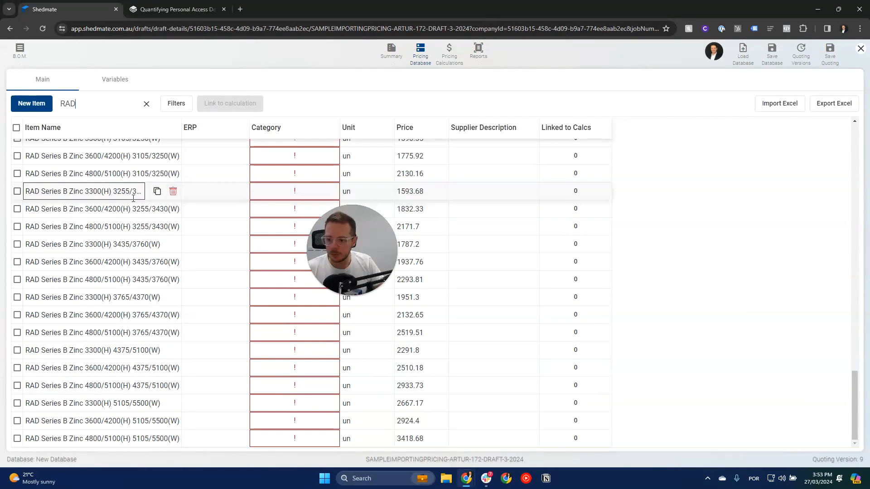
{"action": "scroll", "coordinate": [133, 199], "scroll_direction": "up", "scroll_amount": 17}
{"action": "scroll", "coordinate": [133, 199], "scroll_direction": "down", "scroll_amount": 17}
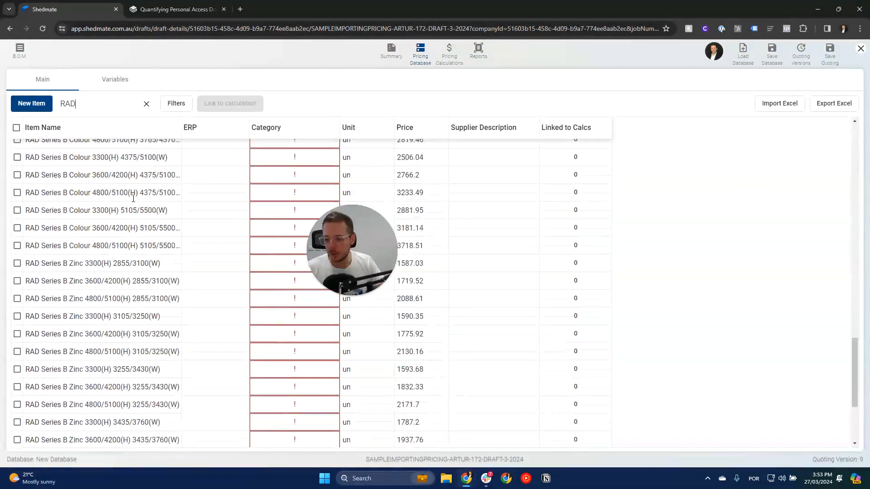
{"action": "scroll", "coordinate": [133, 198], "scroll_direction": "up", "scroll_amount": 20}
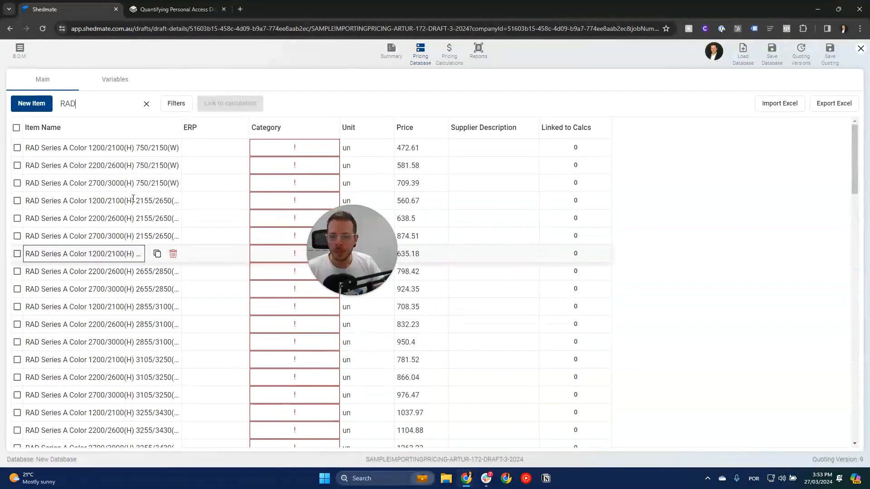
{"action": "left_click_drag", "start_coordinate": [180, 125], "coordinate": [253, 126]}
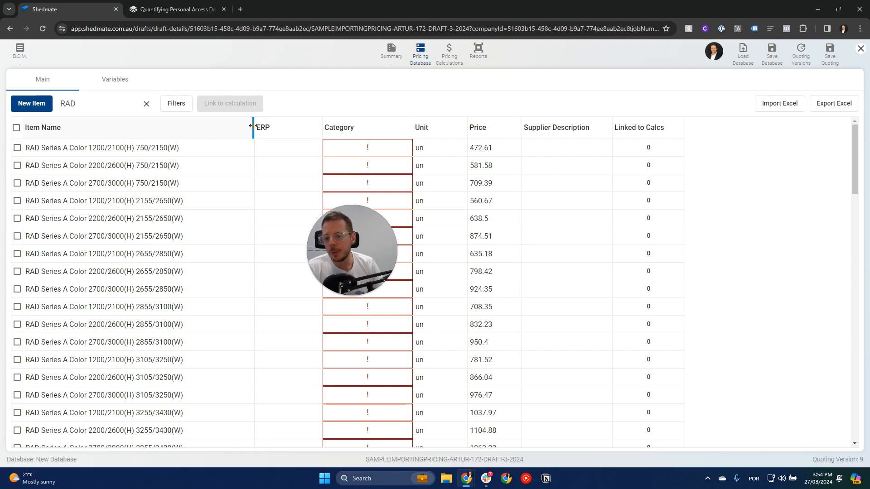
{"action": "left_click_drag", "start_coordinate": [253, 126], "coordinate": [228, 122]}
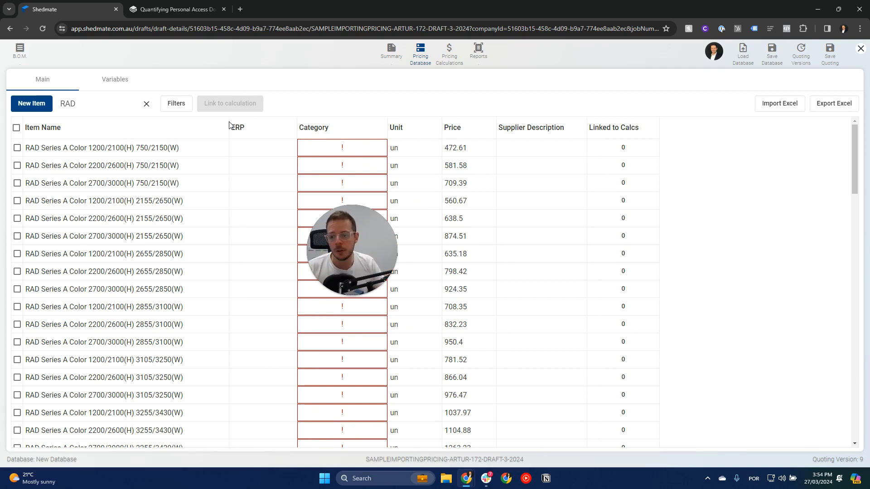
Link the RAD Series A Color 750/2150(W), Series B Colour 2855/3100(W) and Series B Zinc 2855/3100(W) items to calculations and navigate to the calculations.
{"action": "left_click", "coordinate": [17, 148]}
{"action": "left_click", "coordinate": [17, 166]}
{"action": "left_click", "coordinate": [18, 183]}
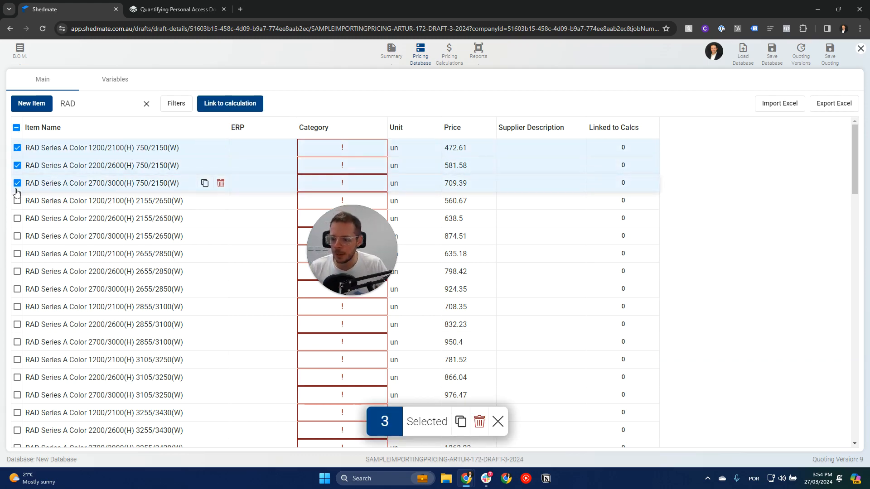
{"action": "scroll", "coordinate": [27, 186], "scroll_direction": "down", "scroll_amount": 15}
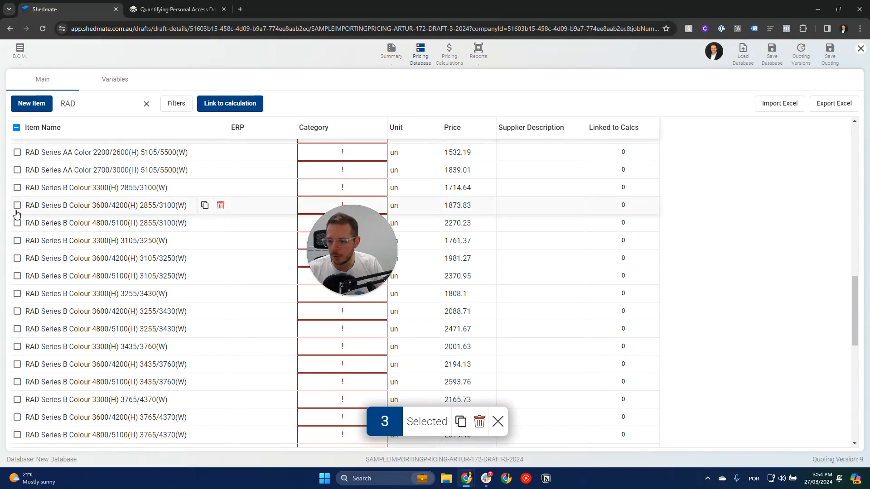
{"action": "left_click", "coordinate": [17, 187]}
{"action": "left_click", "coordinate": [17, 205]}
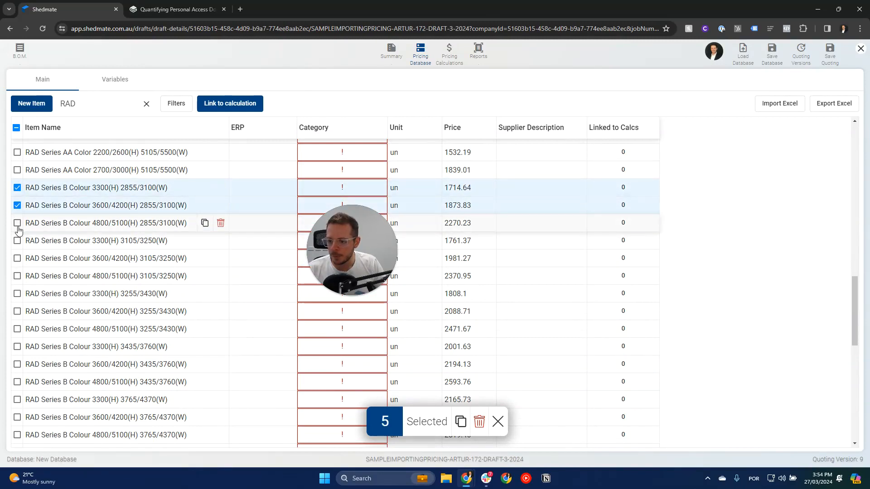
{"action": "left_click", "coordinate": [17, 222]}
{"action": "scroll", "coordinate": [19, 227], "scroll_direction": "down", "scroll_amount": 6}
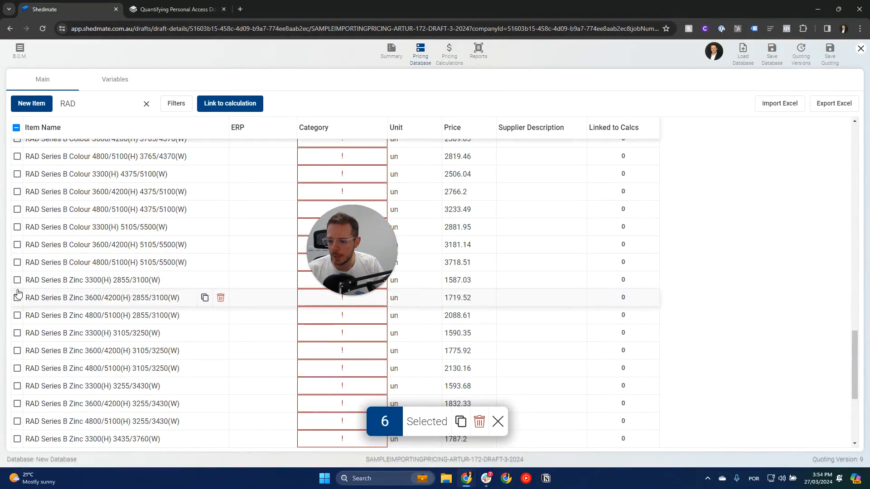
{"action": "left_click", "coordinate": [17, 281]}
{"action": "left_click", "coordinate": [17, 297]}
{"action": "left_click", "coordinate": [17, 316]}
{"action": "scroll", "coordinate": [55, 316], "scroll_direction": "down", "scroll_amount": 4}
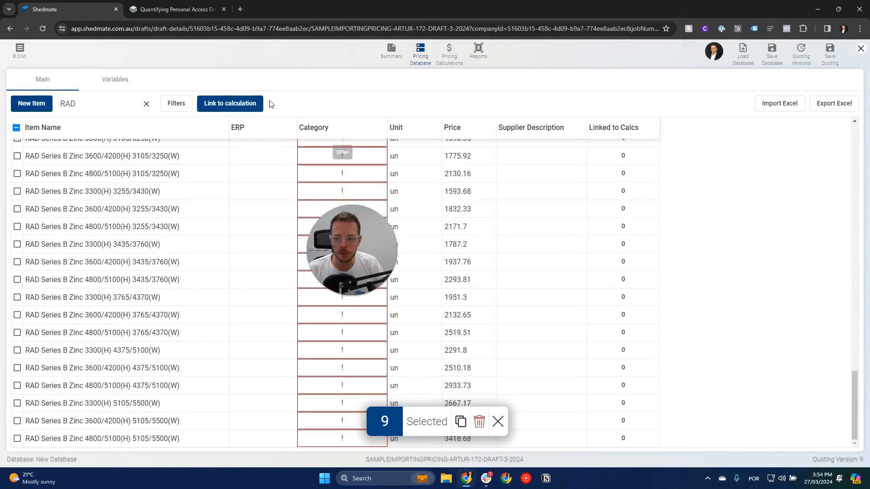
{"action": "left_click", "coordinate": [231, 104]}
{"action": "left_click", "coordinate": [475, 266]}
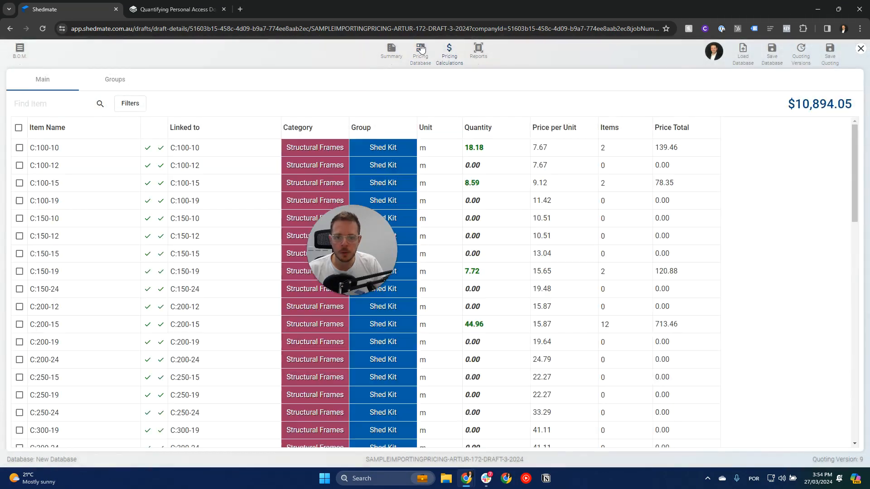
Open the quote's total price overview and examine the shed model's doors and openings from several sides.
{"action": "left_click", "coordinate": [818, 107]}
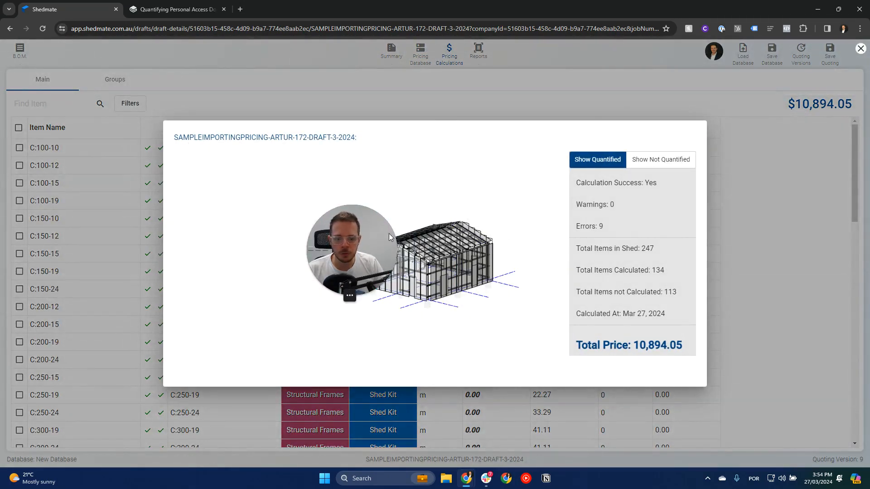
{"action": "left_click_drag", "start_coordinate": [354, 238], "coordinate": [276, 222]}
{"action": "scroll", "coordinate": [433, 258], "scroll_direction": "up", "scroll_amount": 6}
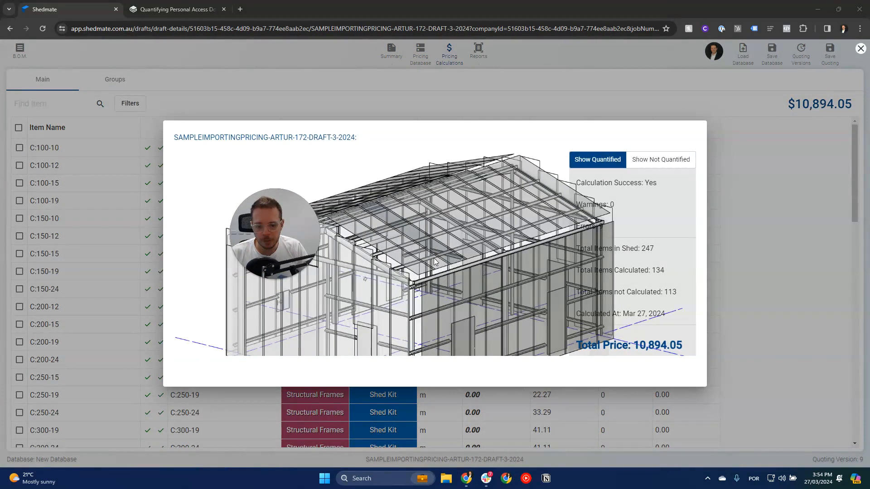
{"action": "scroll", "coordinate": [434, 258], "scroll_direction": "down", "scroll_amount": 5}
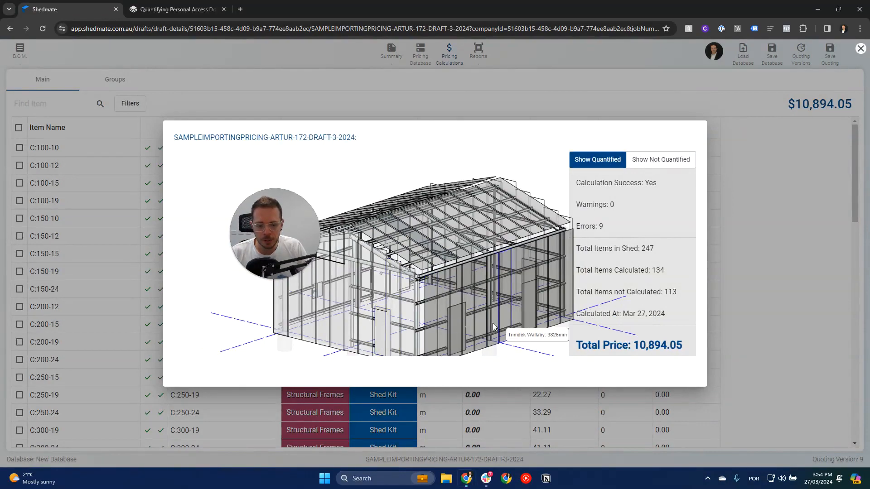
{"action": "left_click_drag", "start_coordinate": [516, 328], "coordinate": [398, 327]}
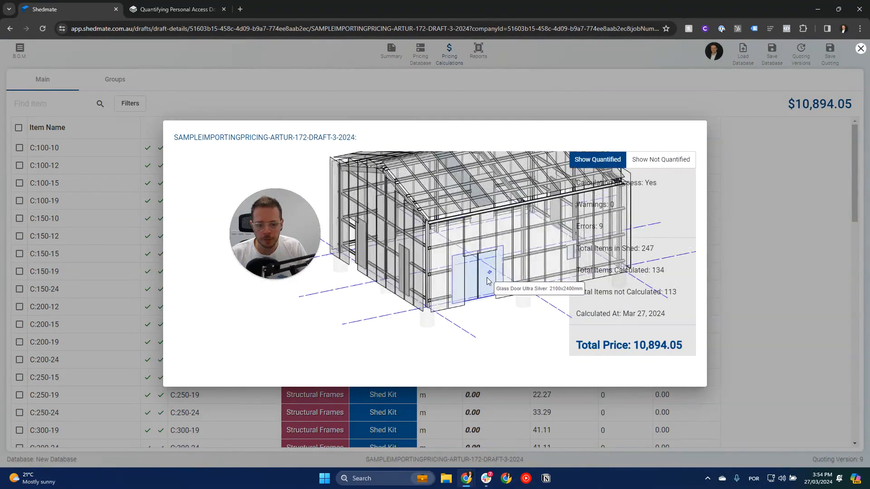
{"action": "middle_click_drag", "start_coordinate": [487, 277], "coordinate": [384, 303]}
{"action": "left_click_drag", "start_coordinate": [448, 304], "coordinate": [419, 304]}
{"action": "scroll", "coordinate": [488, 301], "scroll_direction": "down", "scroll_amount": 4}
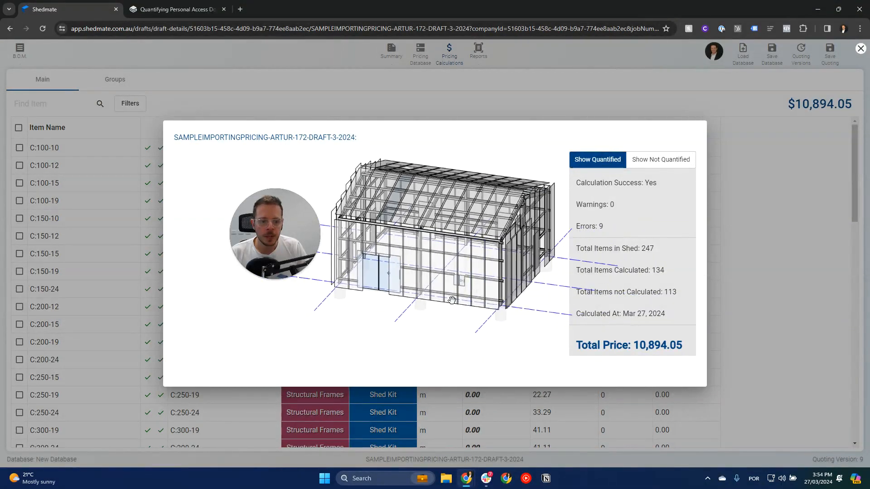
{"action": "right_click_drag", "start_coordinate": [488, 301], "coordinate": [454, 309]}
{"action": "left_click", "coordinate": [814, 215]}
{"action": "left_click_drag", "start_coordinate": [291, 237], "coordinate": [768, 197]}
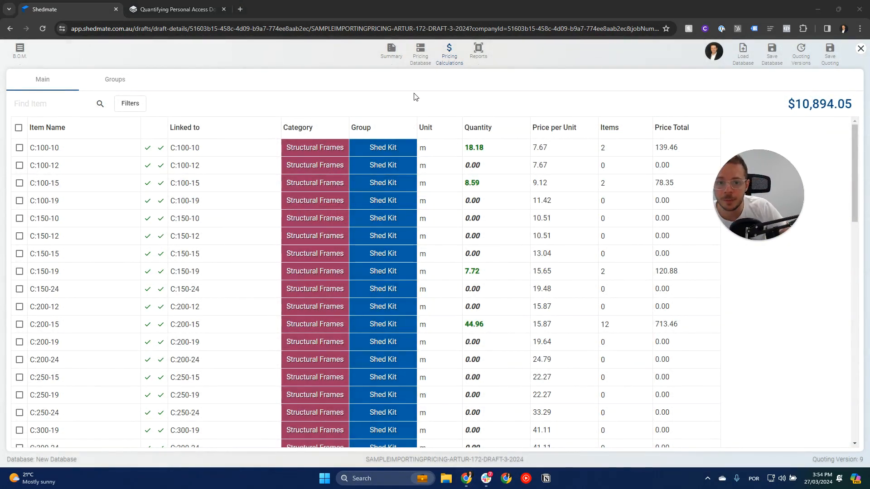
Find the "motor" items in the pricing database and link Roller Door Motor Series A, AA and B to calculations, staying in pricing editing.
{"action": "left_click", "coordinate": [421, 54]}
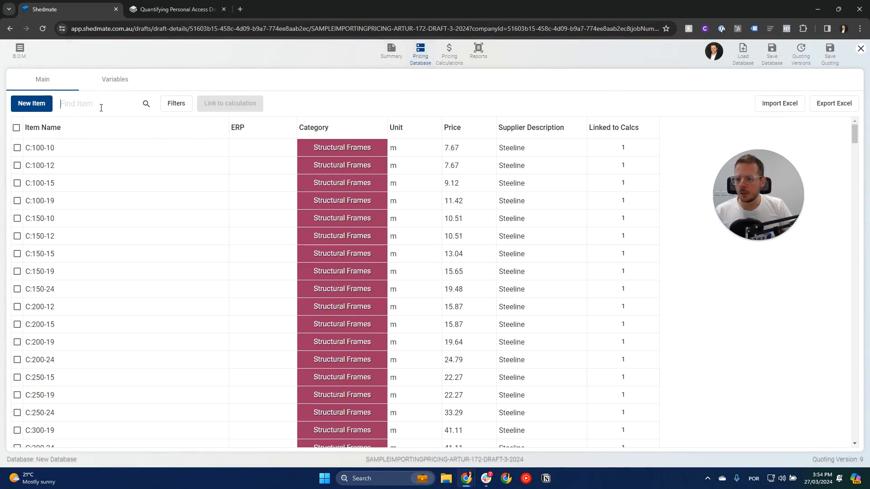
{"action": "type", "text": "chain"}
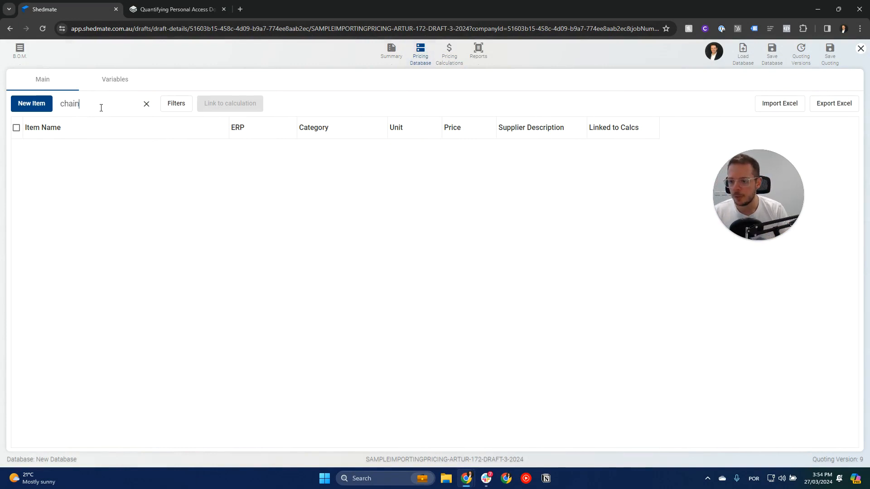
{"action": "double_click", "coordinate": [101, 108]}
{"action": "type", "text": "motor"}
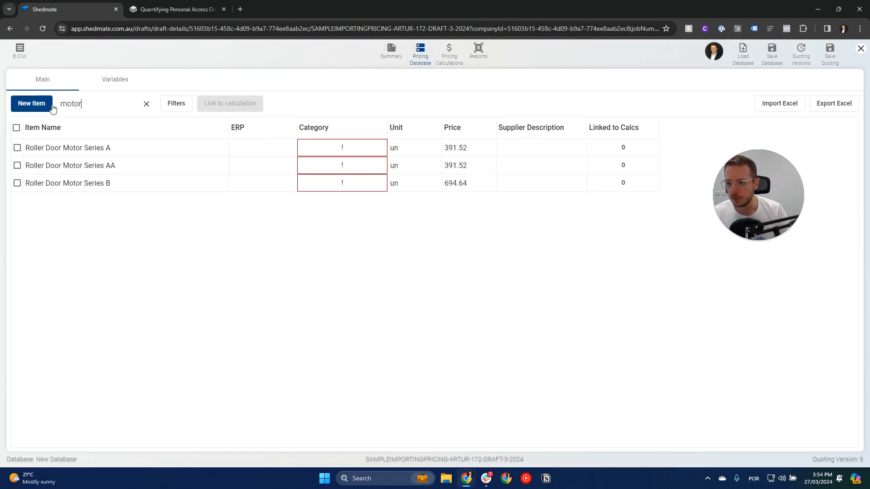
{"action": "left_click", "coordinate": [18, 150]}
{"action": "left_click", "coordinate": [18, 184]}
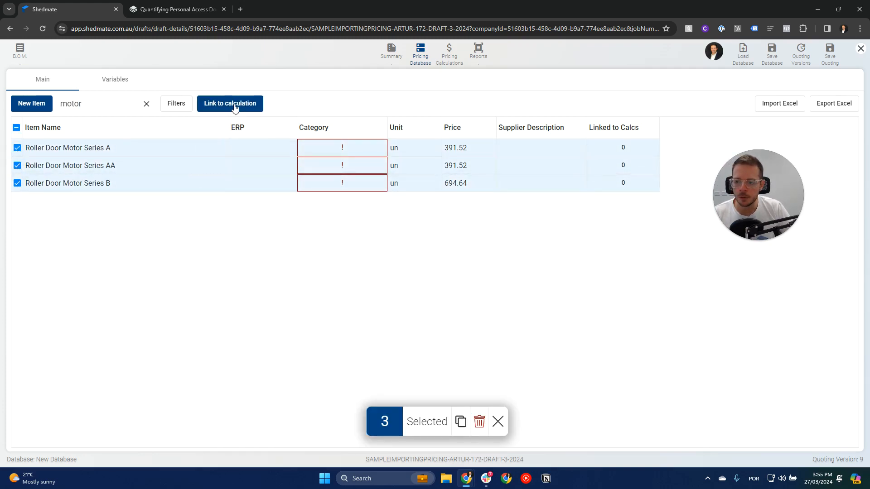
{"action": "left_click", "coordinate": [240, 107]}
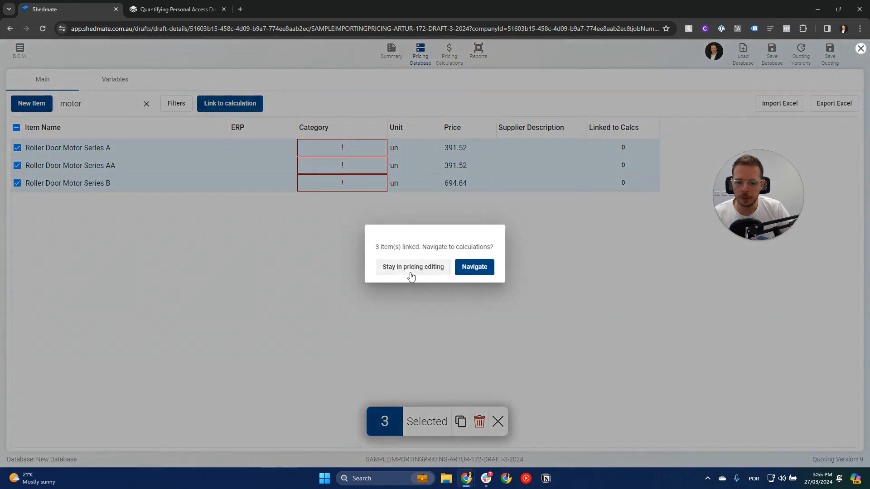
{"action": "left_click", "coordinate": [410, 269]}
Assign the Equipments category to the three selected roller door motors.
{"action": "left_click", "coordinate": [333, 154]}
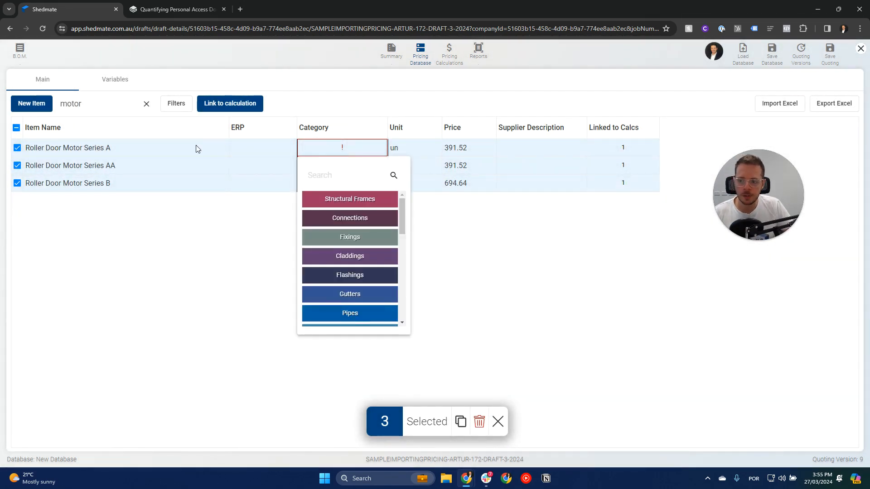
{"action": "left_click_drag", "start_coordinate": [401, 216], "coordinate": [402, 282]}
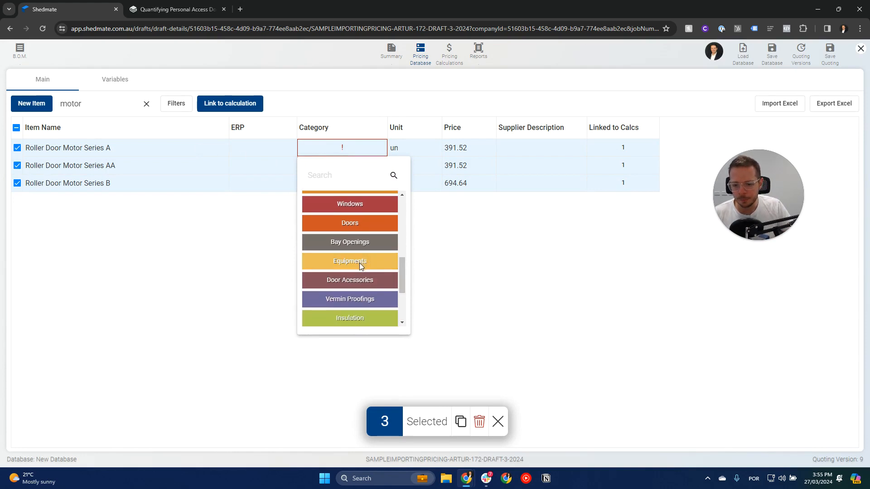
{"action": "left_click", "coordinate": [357, 262]}
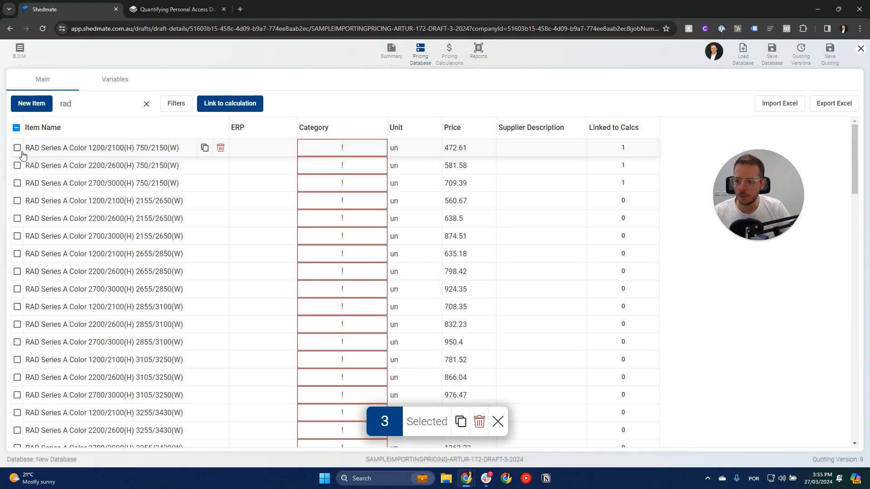
Assign the Doors category to all pricing database items matching "rad" and dismiss the selection.
{"action": "left_click", "coordinate": [16, 128]}
{"action": "scroll", "coordinate": [18, 149], "scroll_direction": "down", "scroll_amount": 6}
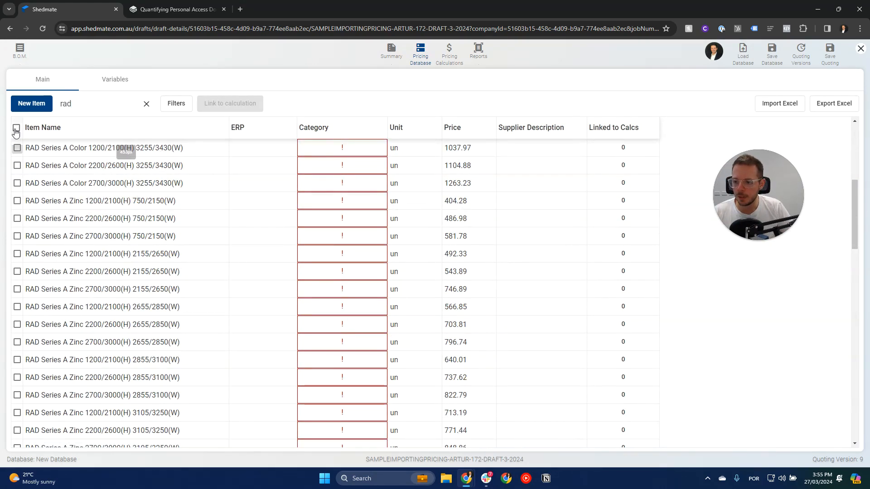
{"action": "left_click", "coordinate": [16, 129]}
{"action": "scroll", "coordinate": [324, 200], "scroll_direction": "down", "scroll_amount": 15}
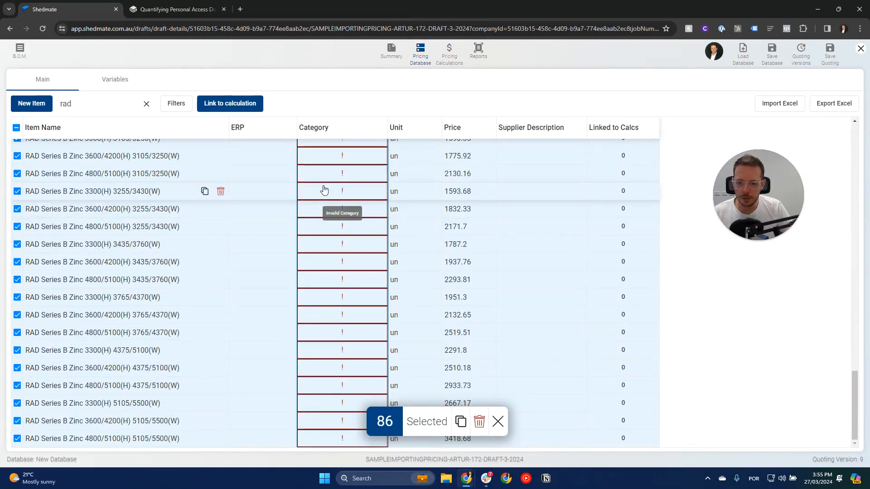
{"action": "left_click", "coordinate": [324, 191]}
{"action": "scroll", "coordinate": [354, 256], "scroll_direction": "down", "scroll_amount": 5}
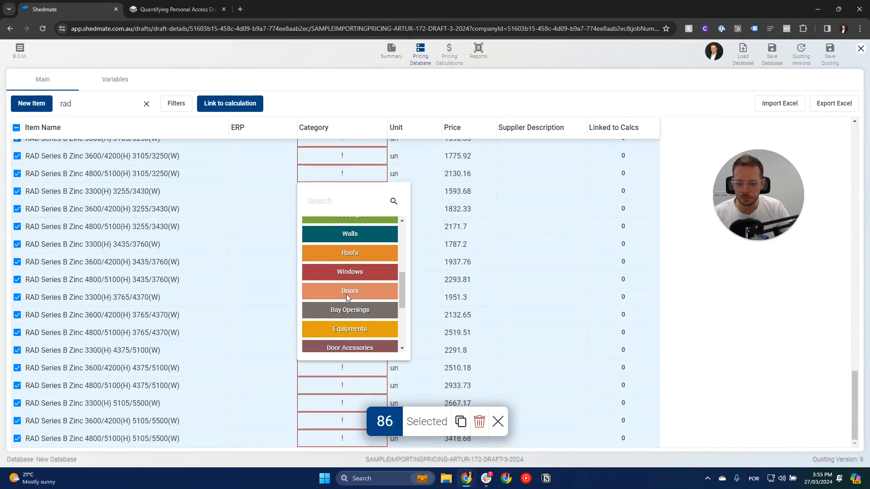
{"action": "left_click", "coordinate": [346, 295]}
{"action": "left_click", "coordinate": [497, 422]}
In the pricing calculations, assign all ungrouped RAD items and roller door motors to the Shed Kit group.
{"action": "left_click", "coordinate": [449, 57]}
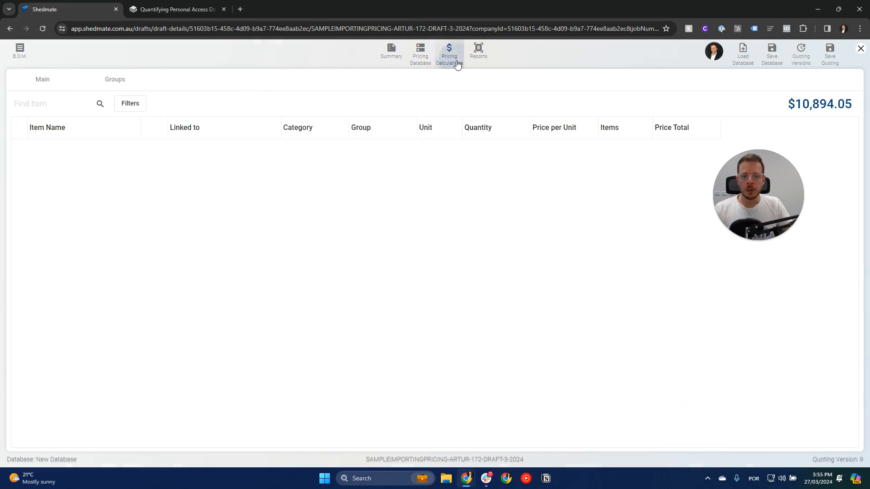
{"action": "left_click", "coordinate": [116, 80]}
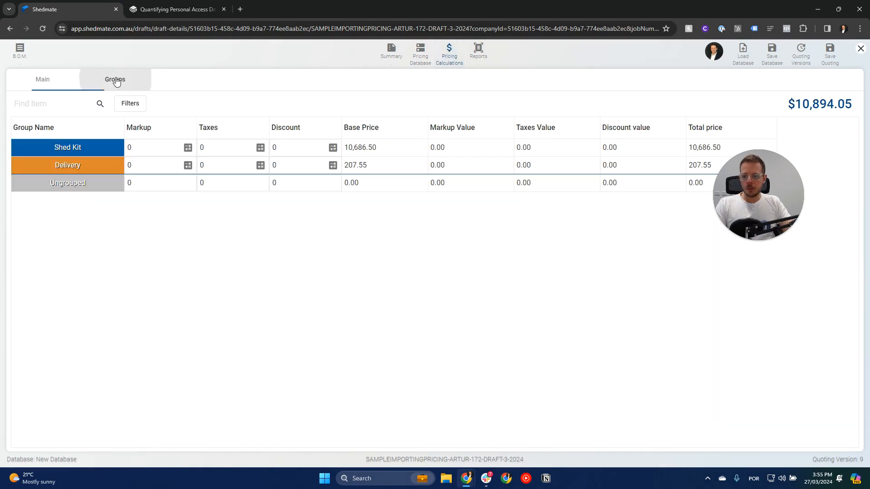
{"action": "left_click", "coordinate": [43, 80]}
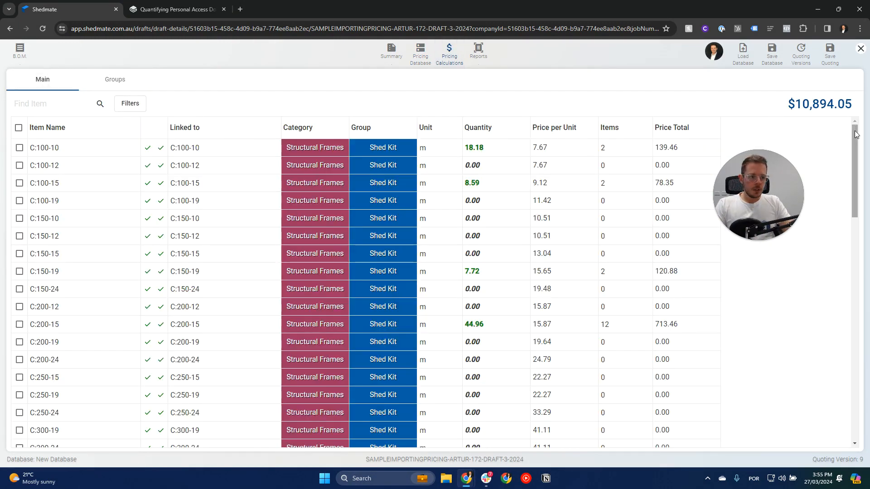
{"action": "scroll", "coordinate": [375, 313], "scroll_direction": "down", "scroll_amount": 15}
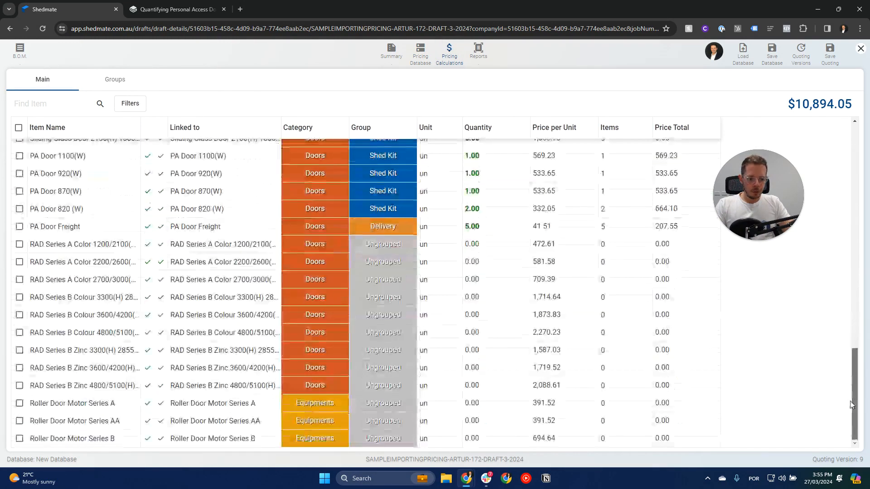
{"action": "left_click", "coordinate": [19, 244]}
{"action": "left_click", "coordinate": [19, 439], "text": "shift"}
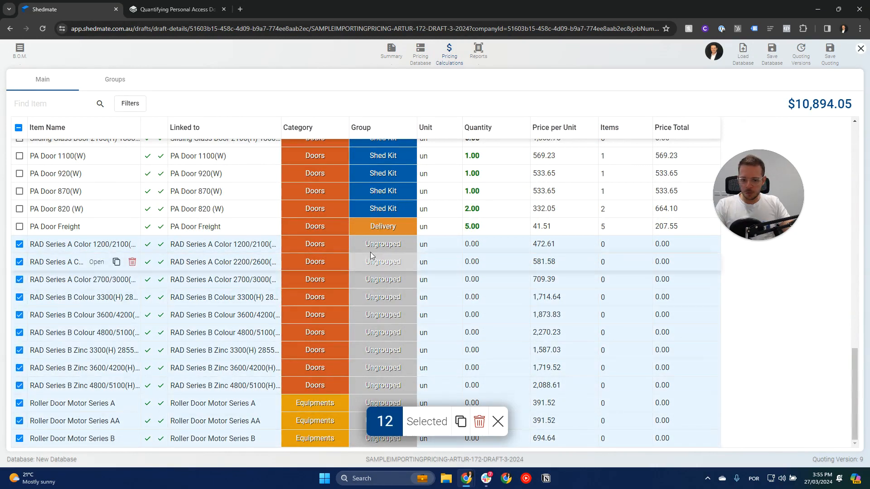
{"action": "left_click", "coordinate": [379, 245]}
{"action": "left_click", "coordinate": [382, 296]}
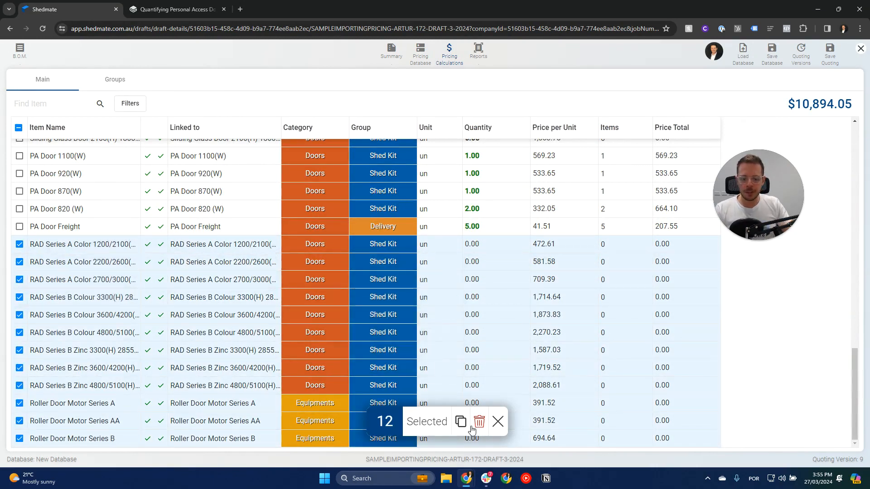
Dismiss the current item selection and widen the Item Name column of the pricing calculations.
{"action": "left_click", "coordinate": [498, 422]}
{"action": "left_click_drag", "start_coordinate": [140, 128], "coordinate": [237, 130]}
Try to add a rule with a Sub category Equals condition to the RAD Series A Color 1200/2100(H) 750/2150(W) calculation.
{"action": "left_click", "coordinate": [337, 222]}
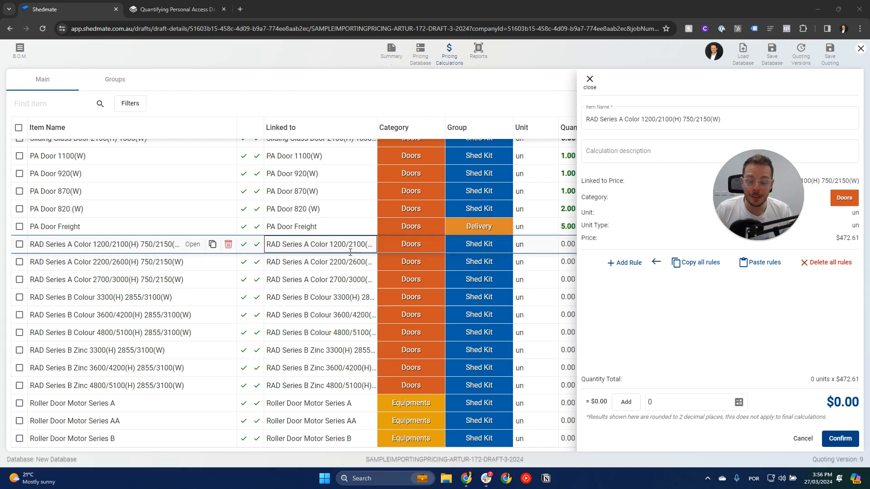
{"action": "left_click_drag", "start_coordinate": [764, 187], "coordinate": [780, 125]}
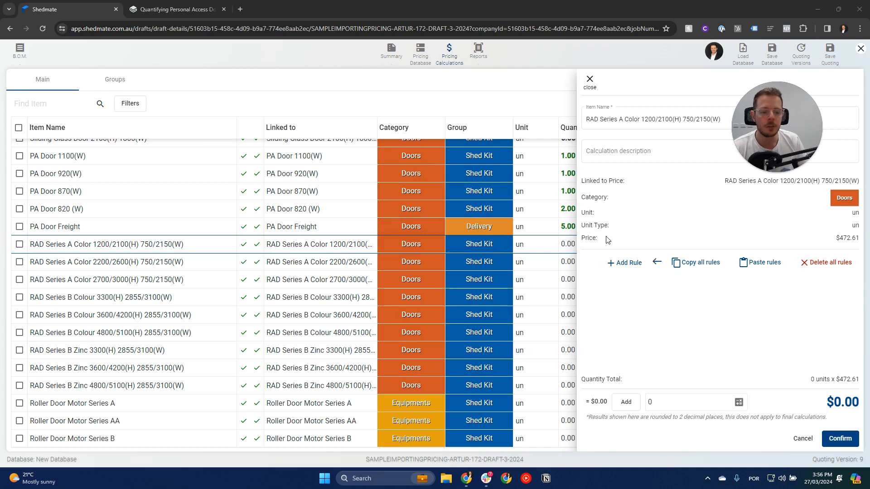
{"action": "left_click_drag", "start_coordinate": [755, 135], "coordinate": [675, 123]}
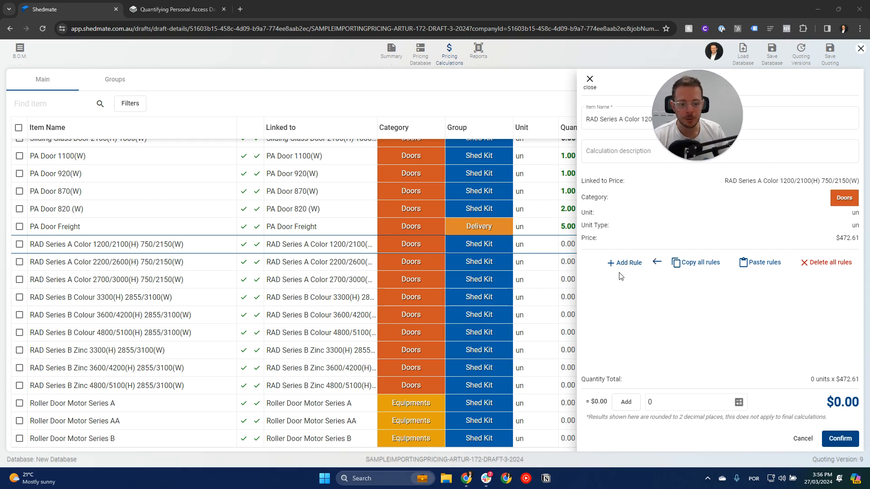
{"action": "left_click", "coordinate": [628, 263]}
{"action": "left_click", "coordinate": [603, 282]}
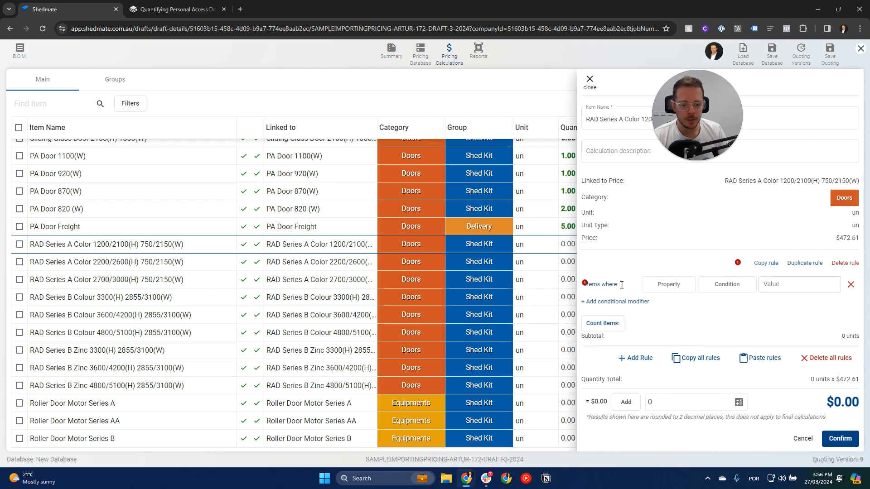
{"action": "left_click", "coordinate": [667, 284]}
{"action": "left_click", "coordinate": [664, 295]}
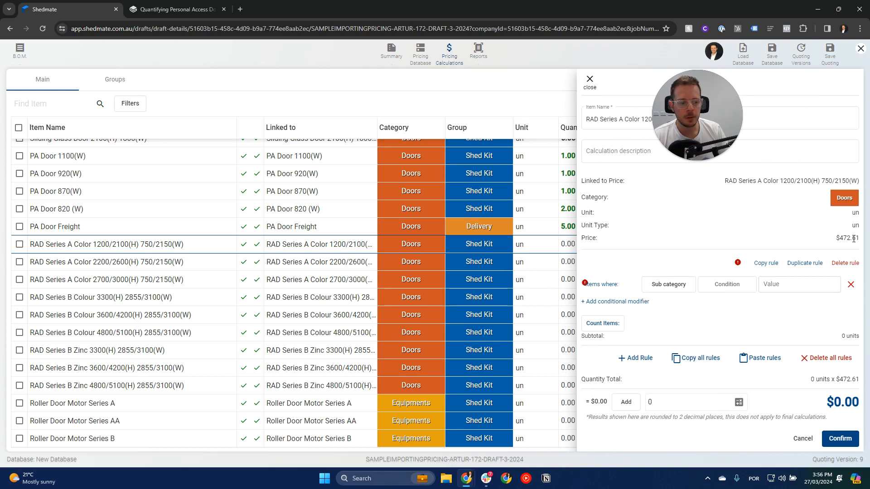
{"action": "left_click", "coordinate": [734, 284]}
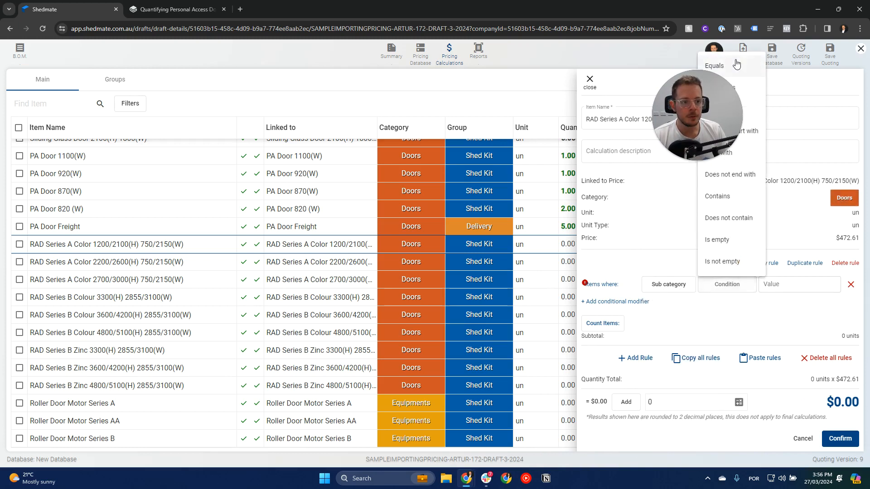
{"action": "left_click", "coordinate": [714, 66]}
{"action": "left_click", "coordinate": [796, 284]}
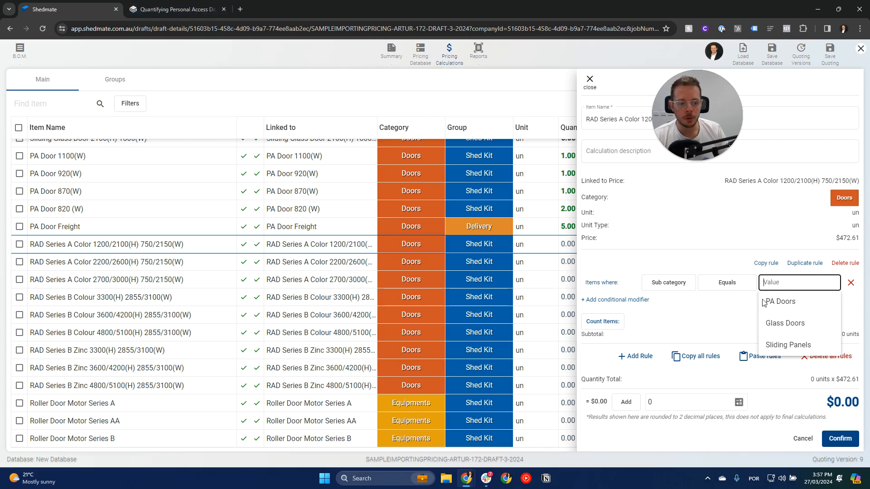
{"action": "left_click", "coordinate": [726, 324]}
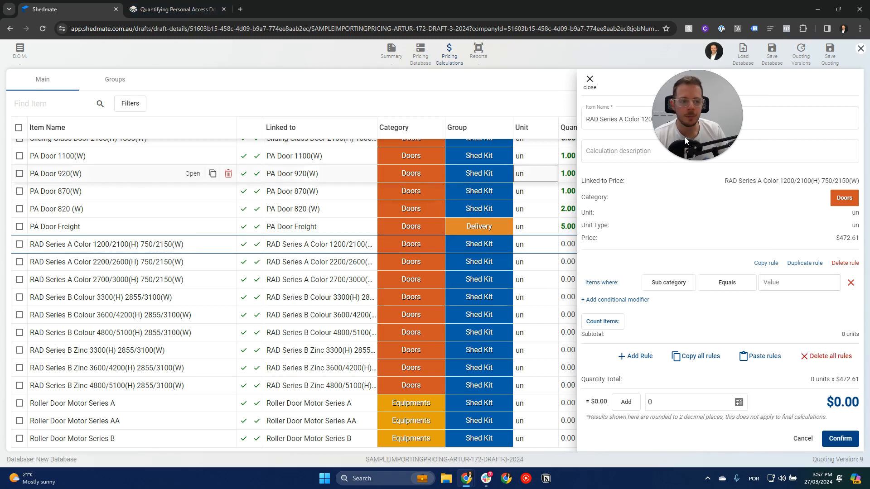
Duplicate the draft's browser tab, exit quoting in the copy and open the shed for editing.
{"action": "right_click", "coordinate": [105, 7]}
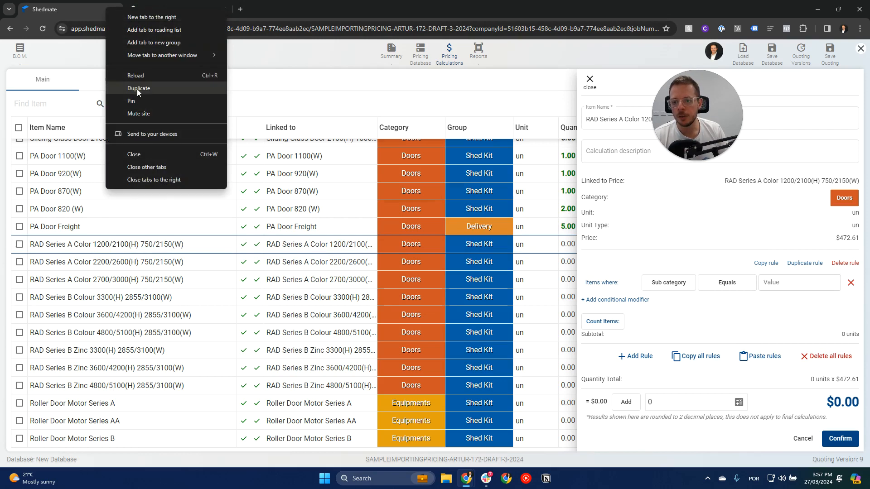
{"action": "left_click", "coordinate": [137, 88]}
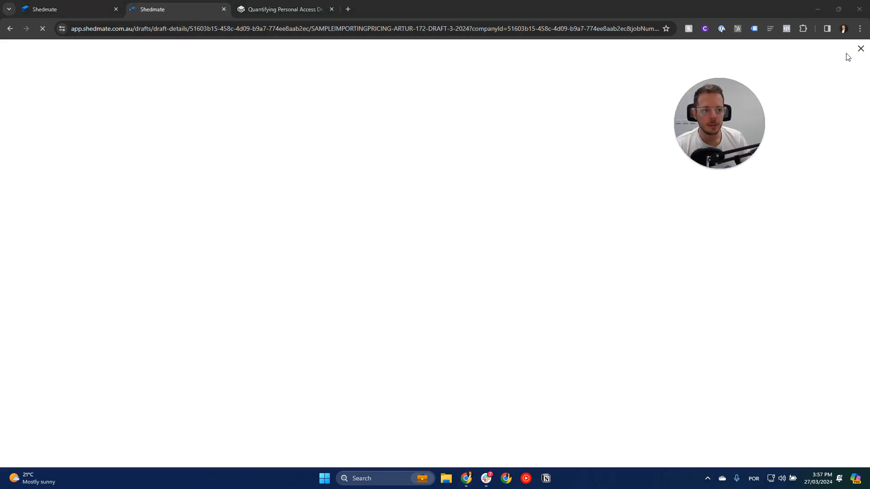
{"action": "left_click", "coordinate": [861, 49]}
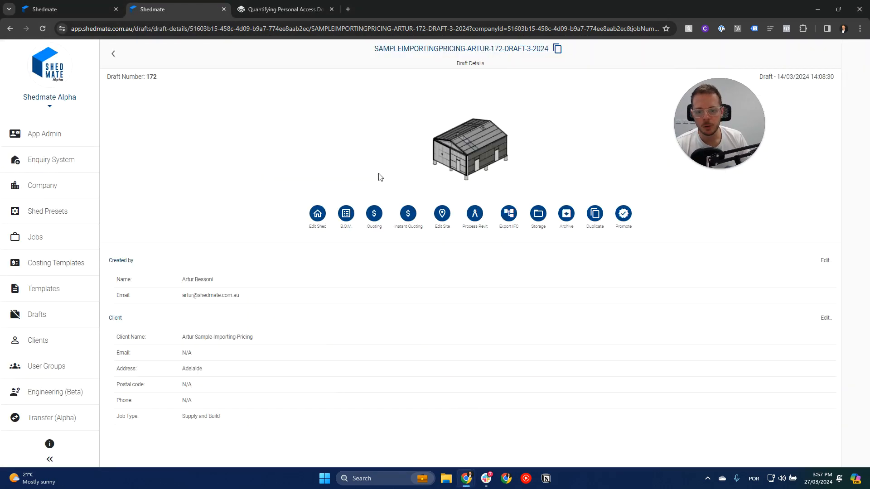
{"action": "left_click", "coordinate": [479, 153]}
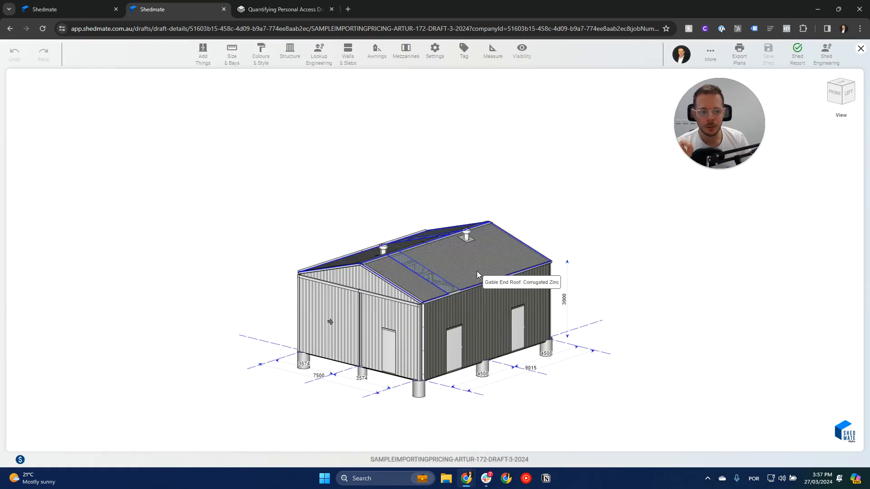
Set the shed's overall length to 20000 mm through the side wall's dimension.
{"action": "left_click", "coordinate": [450, 329]}
{"action": "scroll", "coordinate": [450, 329], "scroll_direction": "up", "scroll_amount": 3}
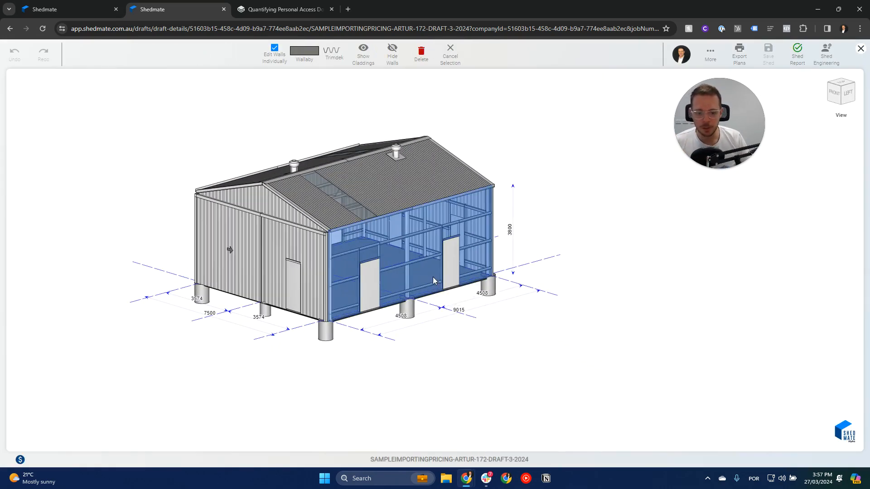
{"action": "double_click", "coordinate": [456, 312]}
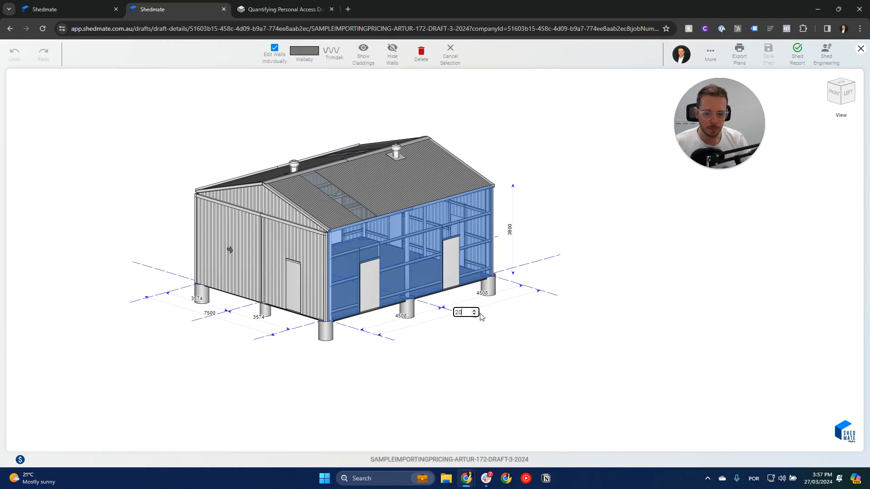
{"action": "scroll", "coordinate": [481, 318], "scroll_direction": "down", "scroll_amount": 2}
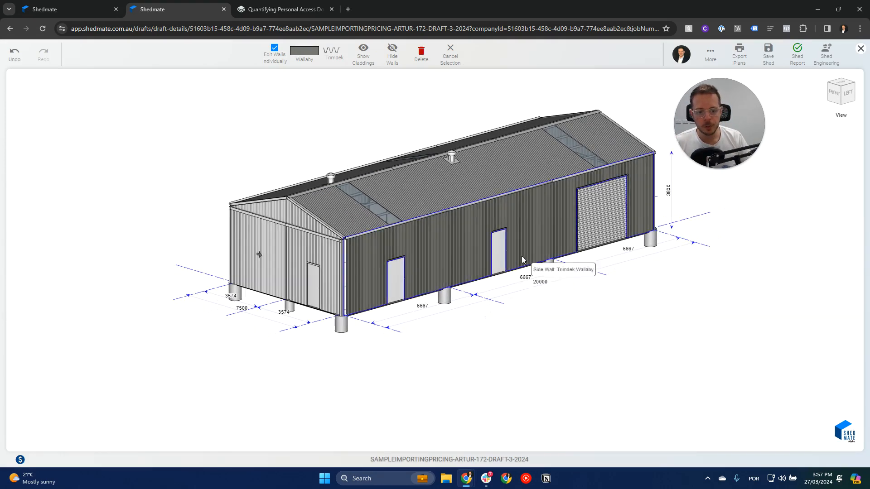
Set the shed's maximum allowed bay length to 5000 mm.
{"action": "left_click", "coordinate": [498, 256]}
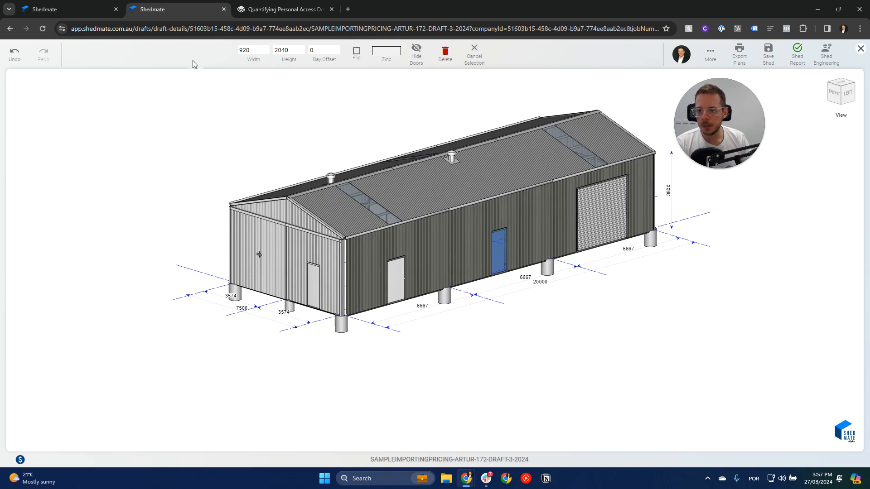
{"action": "left_click", "coordinate": [472, 59]}
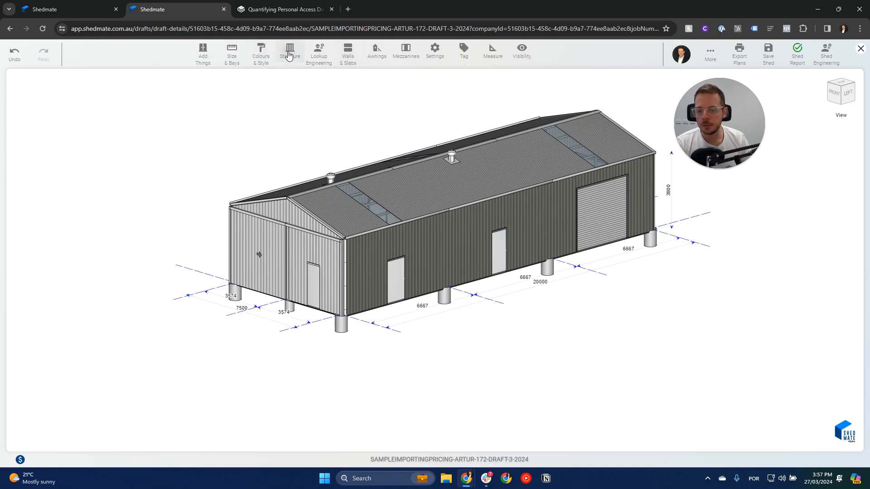
{"action": "left_click", "coordinate": [289, 53]}
{"action": "left_click", "coordinate": [230, 55]}
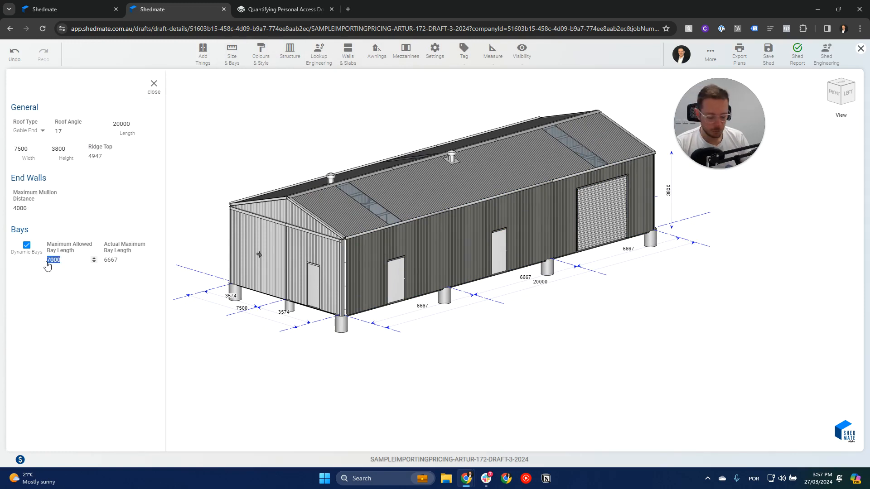
{"action": "type", "text": "0"}
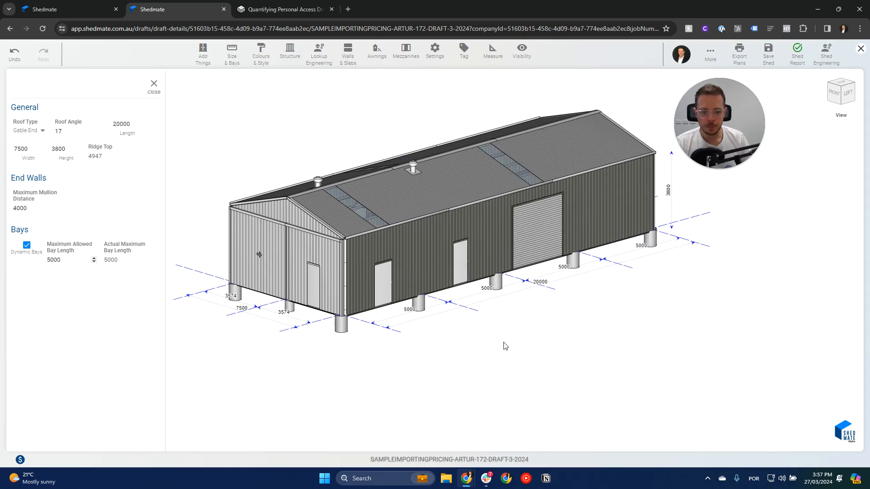
Place Zinc roller doors of 3000 x 3000 mm in the other bays of the side wall and all bays of the opposite wall.
{"action": "left_click", "coordinate": [540, 225]}
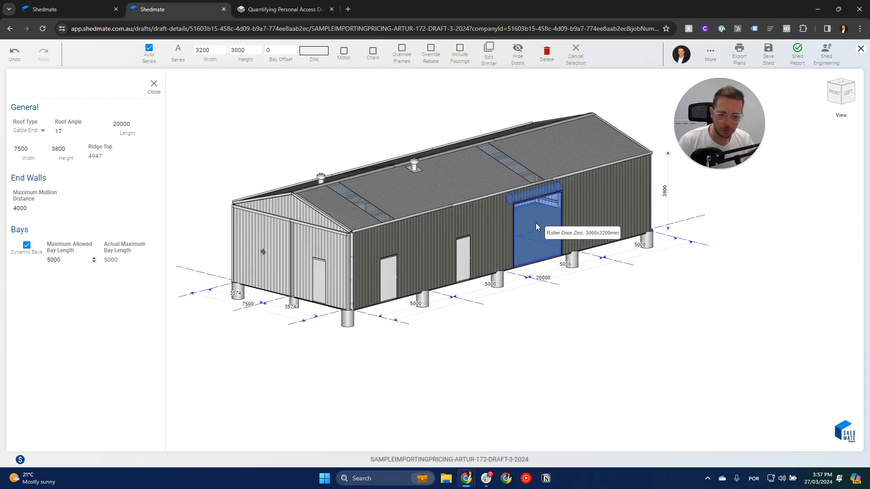
{"action": "left_click", "coordinate": [483, 260]}
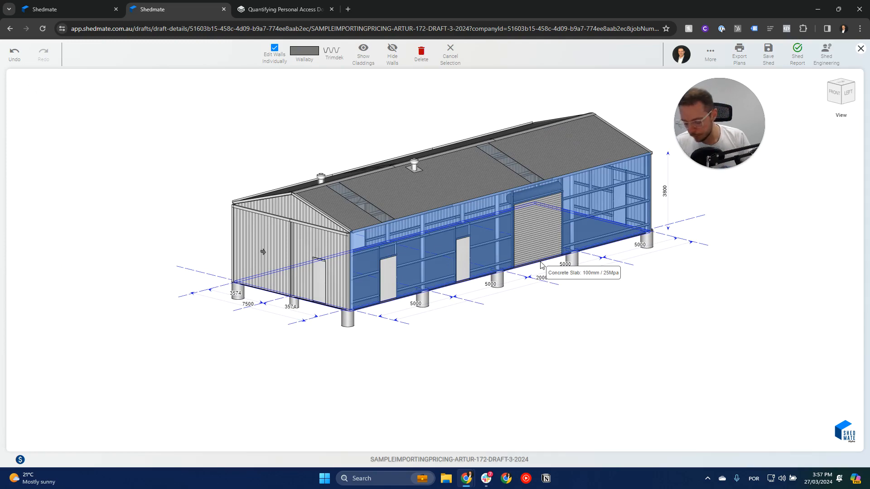
{"action": "left_click", "coordinate": [472, 260]}
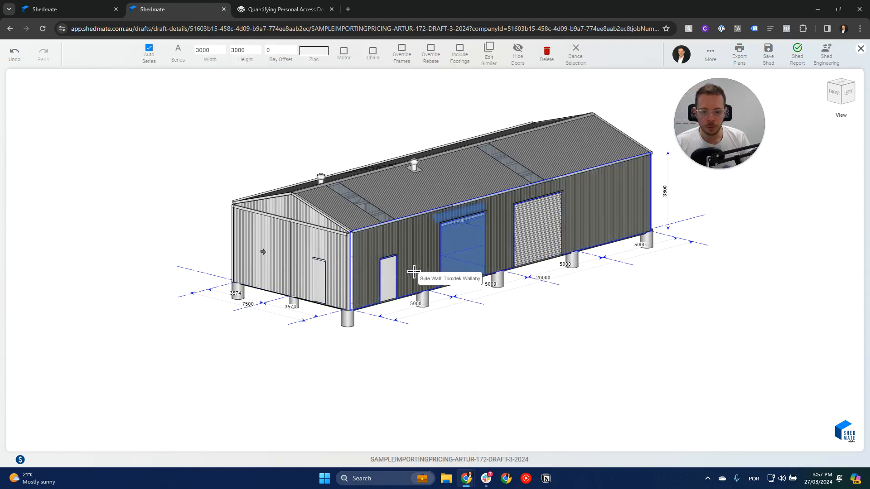
{"action": "left_click", "coordinate": [389, 272]}
{"action": "left_click_drag", "start_coordinate": [605, 239], "coordinate": [522, 233]}
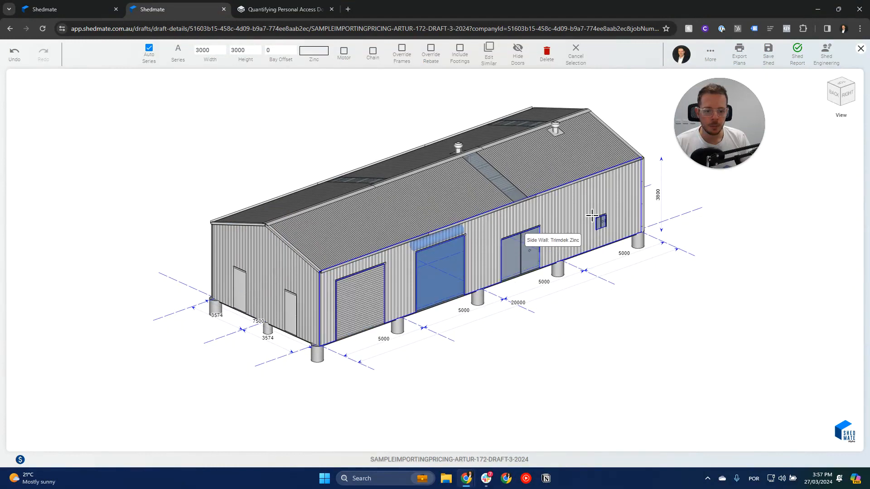
{"action": "mouse_move", "coordinate": [592, 216]}
{"action": "left_mouse_down"}
{"action": "mouse_move", "coordinate": [599, 206]}
{"action": "mouse_move", "coordinate": [598, 213]}
{"action": "left_mouse_up"}
Set the roller door in the second bay from the near corner to Series B and save the shed.
{"action": "left_click", "coordinate": [363, 295]}
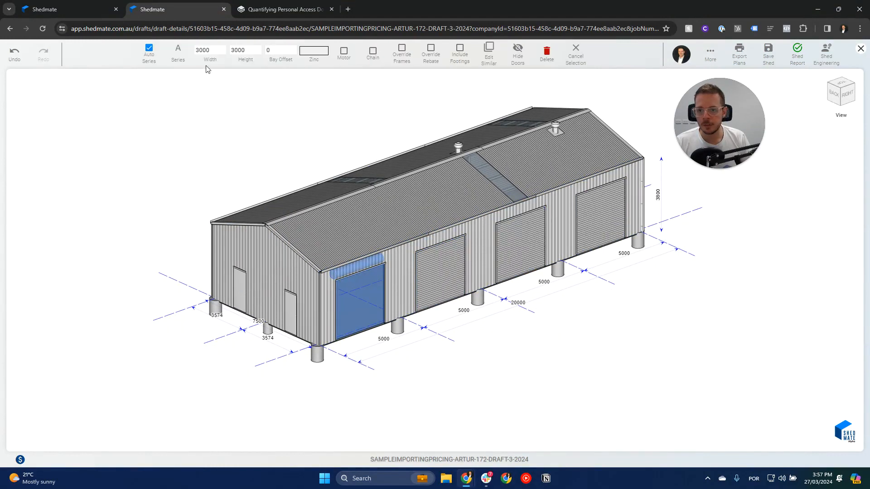
{"action": "left_click", "coordinate": [439, 272]}
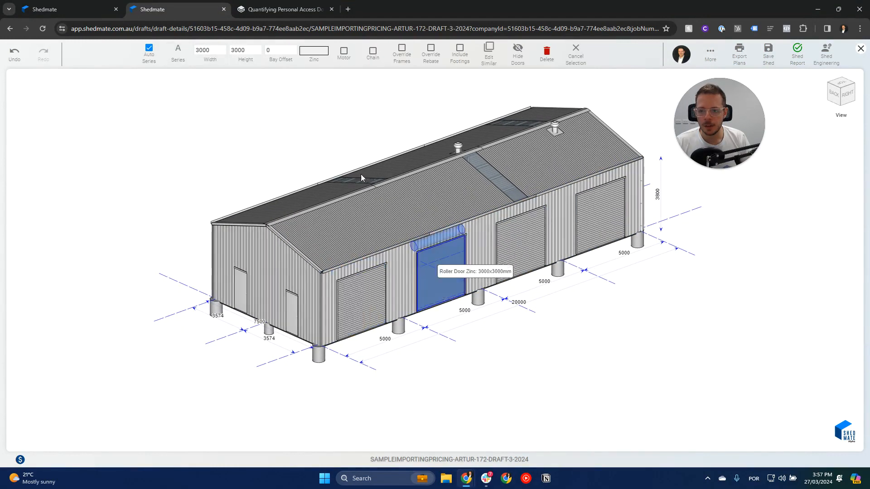
{"action": "left_click", "coordinate": [178, 52]}
{"action": "left_click", "coordinate": [190, 123]}
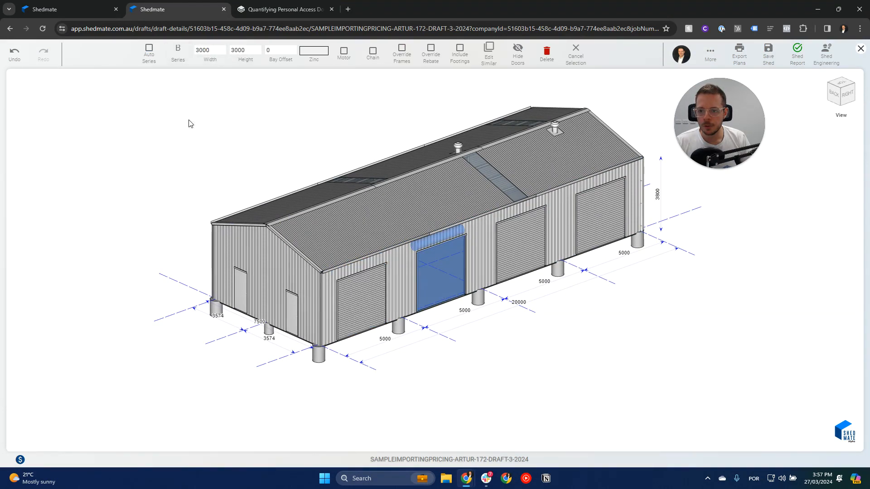
{"action": "left_click", "coordinate": [507, 251]}
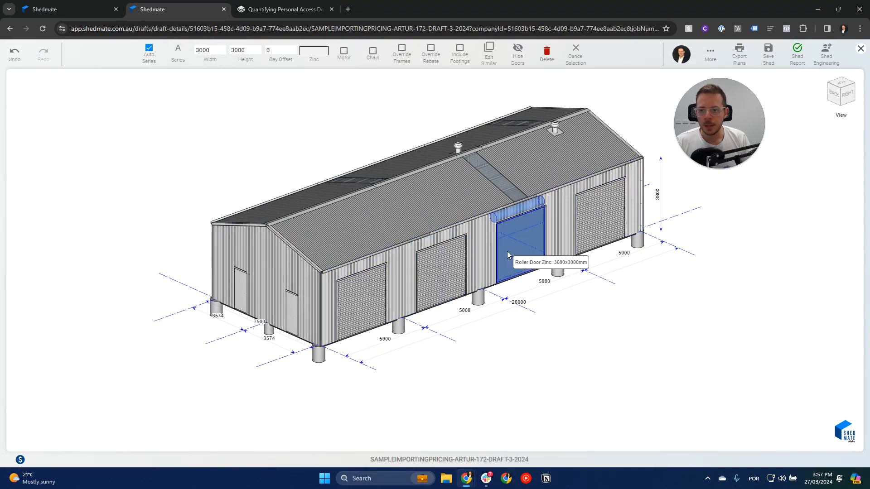
{"action": "left_click", "coordinate": [769, 58]}
Return to the quoting tab, save the quoting, and reload the pricing calculations with the updated shed.
{"action": "left_click", "coordinate": [68, 9]}
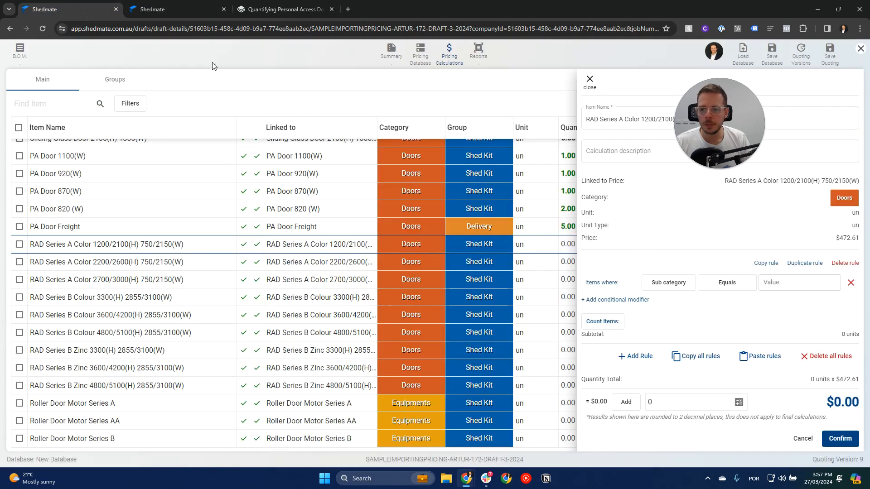
{"action": "left_click", "coordinate": [830, 59]}
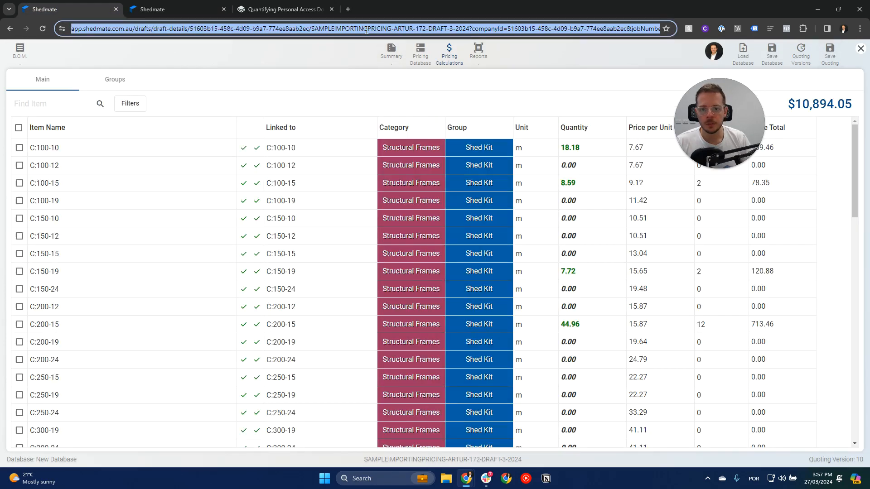
{"action": "left_click", "coordinate": [42, 28]}
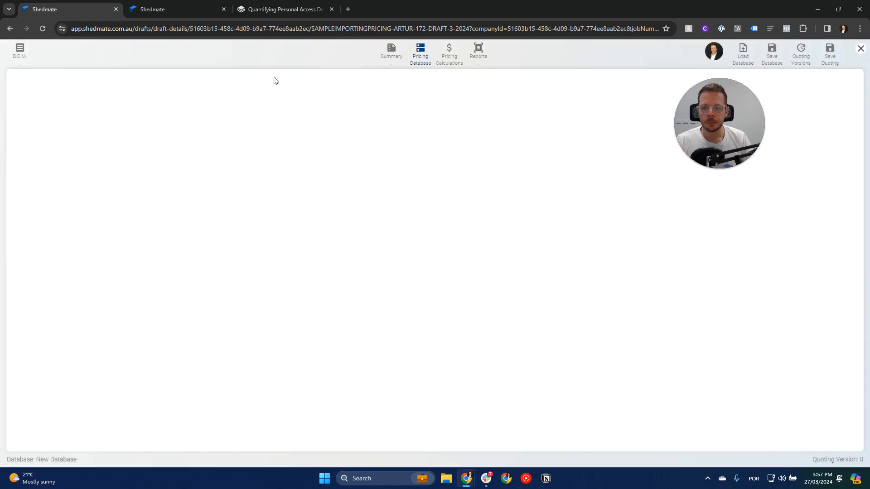
{"action": "left_click", "coordinate": [447, 57]}
Add a quantity rule to RAD Series A Color 1200/2100(H) 750/2150(W) counting items where Sub category equals Roller Doors.
{"action": "left_click_drag", "start_coordinate": [854, 168], "coordinate": [852, 390]}
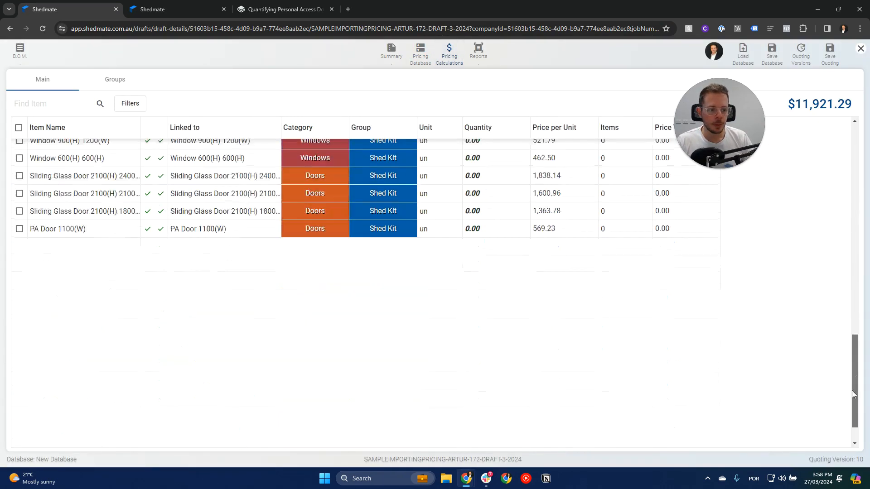
{"action": "left_click", "coordinate": [96, 244]}
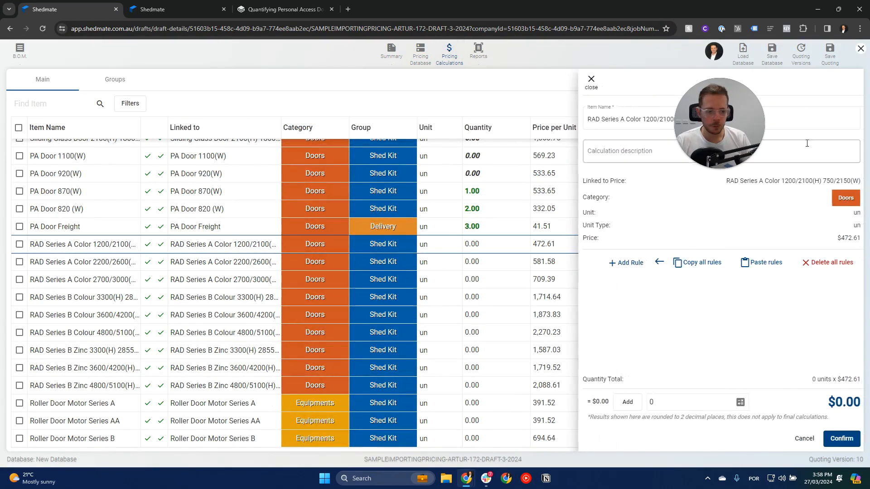
{"action": "left_click", "coordinate": [621, 265]}
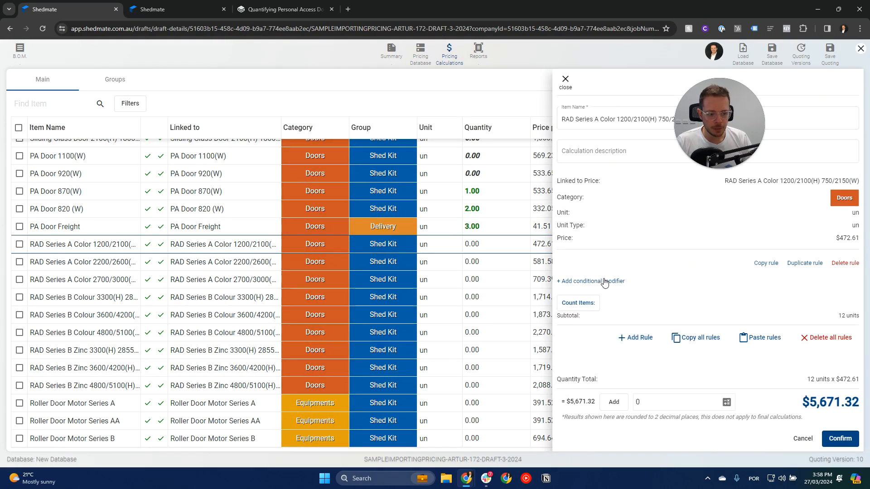
{"action": "left_click", "coordinate": [604, 282]}
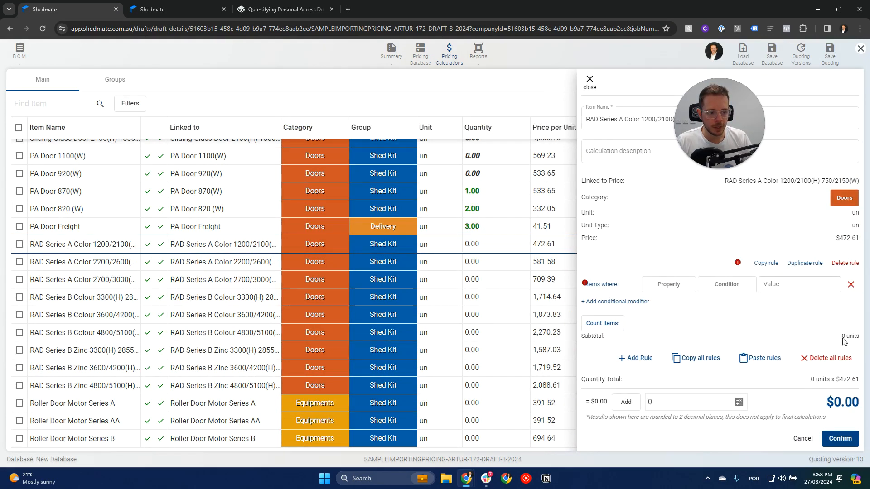
{"action": "left_click", "coordinate": [669, 284]}
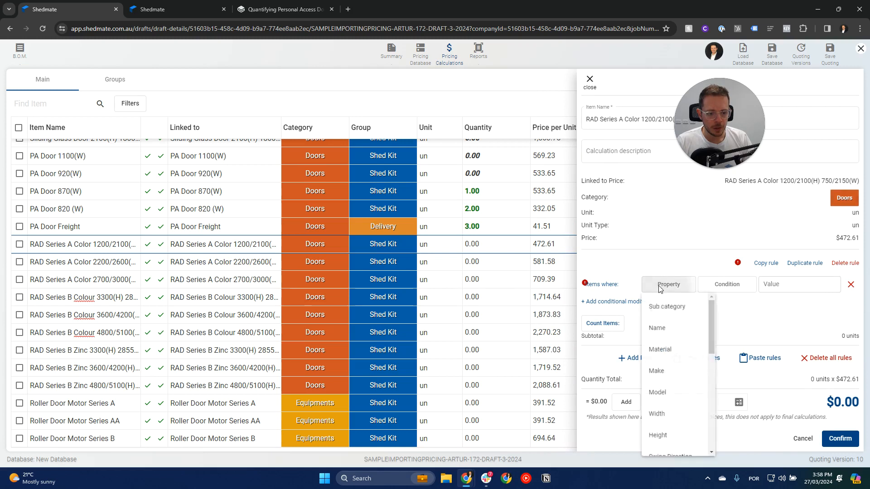
{"action": "left_click", "coordinate": [666, 309]}
{"action": "left_click", "coordinate": [721, 284]}
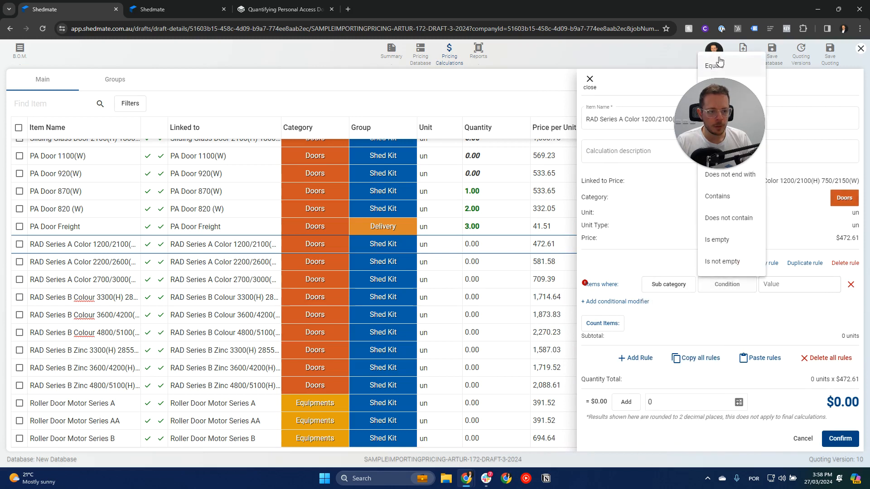
{"action": "left_click", "coordinate": [716, 78]}
{"action": "left_click", "coordinate": [773, 284]}
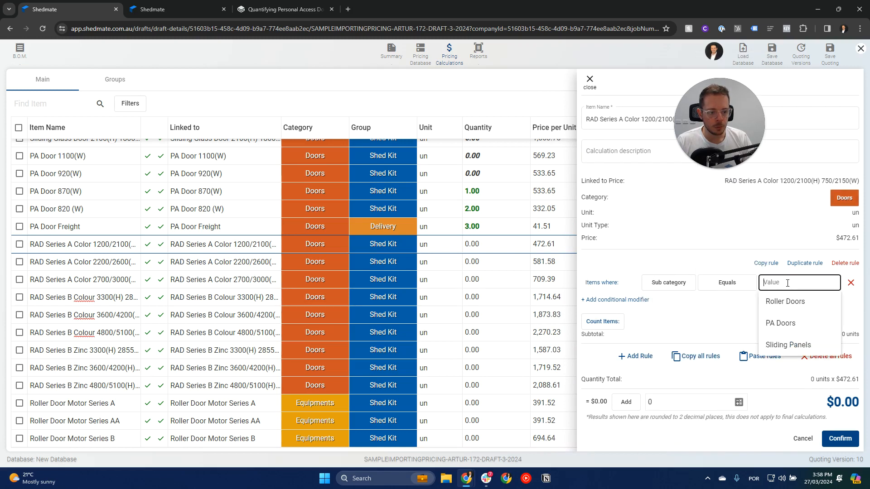
{"action": "left_click", "coordinate": [777, 304]}
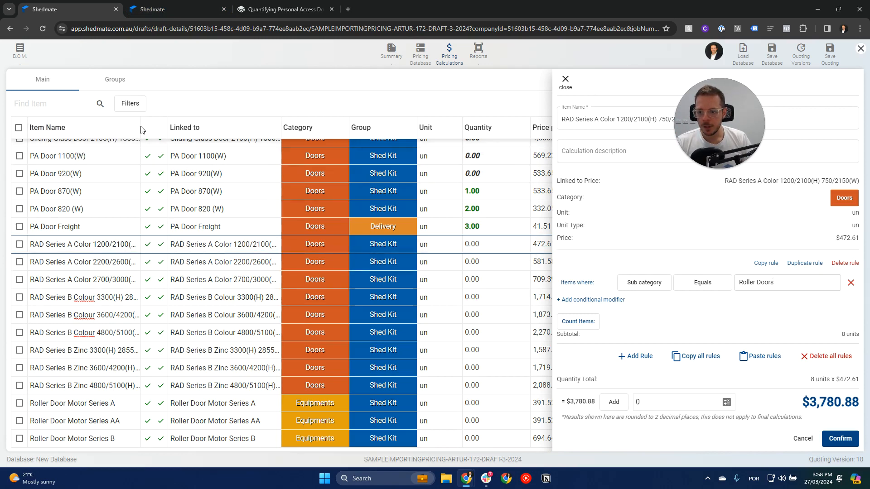
Widen the Item Name column and add a second condition to the rule: Colour not equals Zinc.
{"action": "left_click_drag", "start_coordinate": [140, 130], "coordinate": [223, 130]}
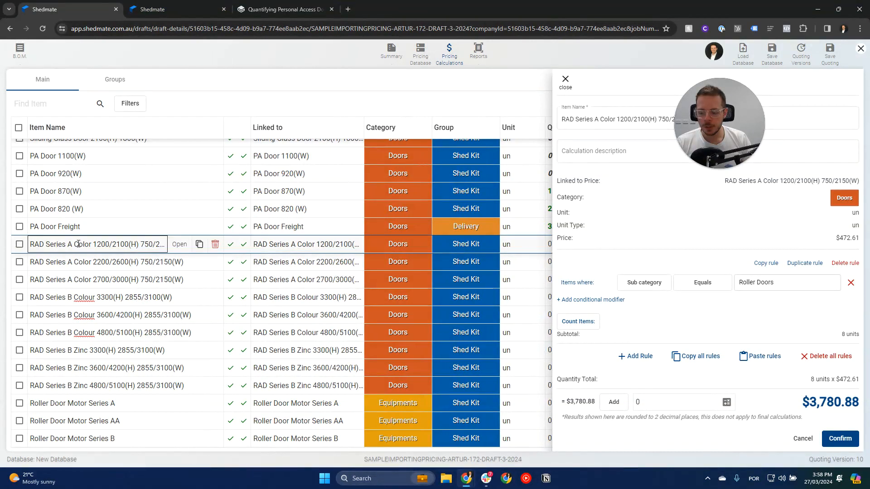
{"action": "left_click", "coordinate": [607, 300]}
{"action": "left_click", "coordinate": [666, 307]}
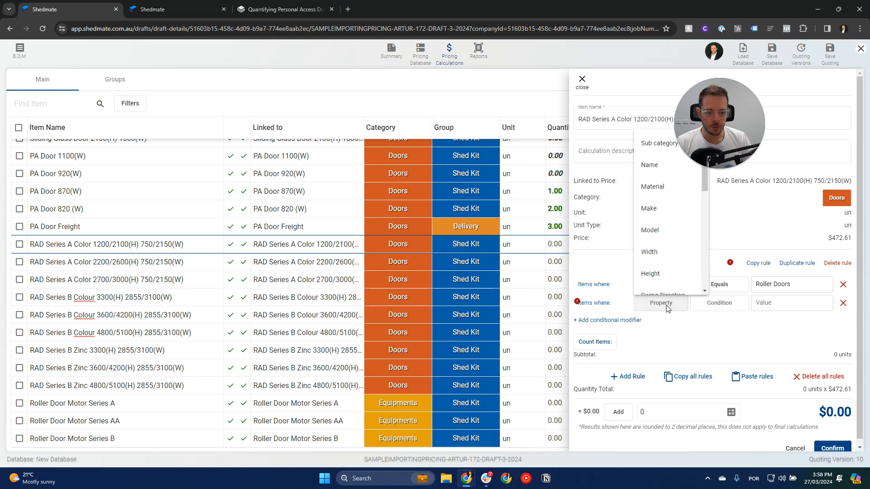
{"action": "left_click_drag", "start_coordinate": [705, 173], "coordinate": [705, 256]}
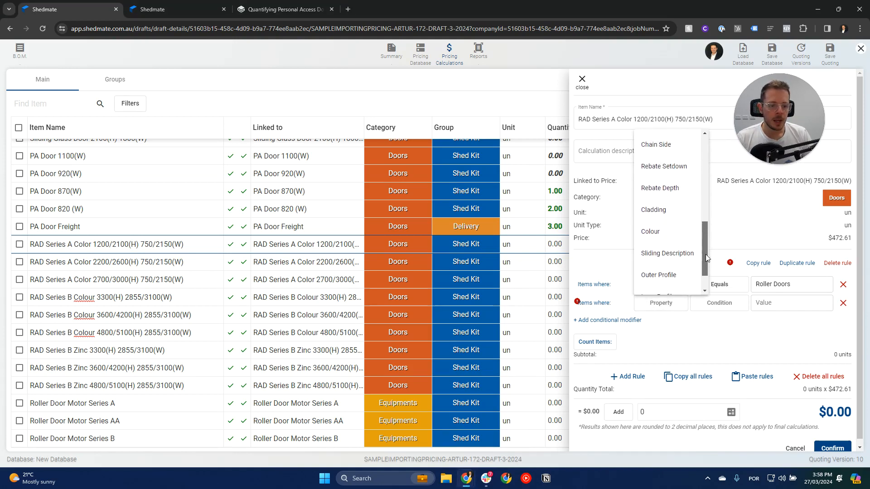
{"action": "left_click", "coordinate": [652, 211]}
{"action": "left_click", "coordinate": [719, 303]}
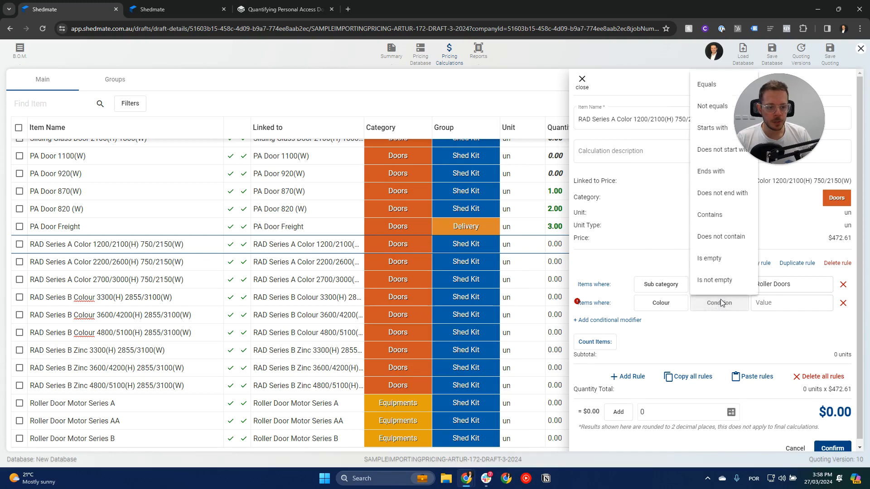
{"action": "left_click", "coordinate": [716, 111]}
{"action": "left_click", "coordinate": [745, 301]}
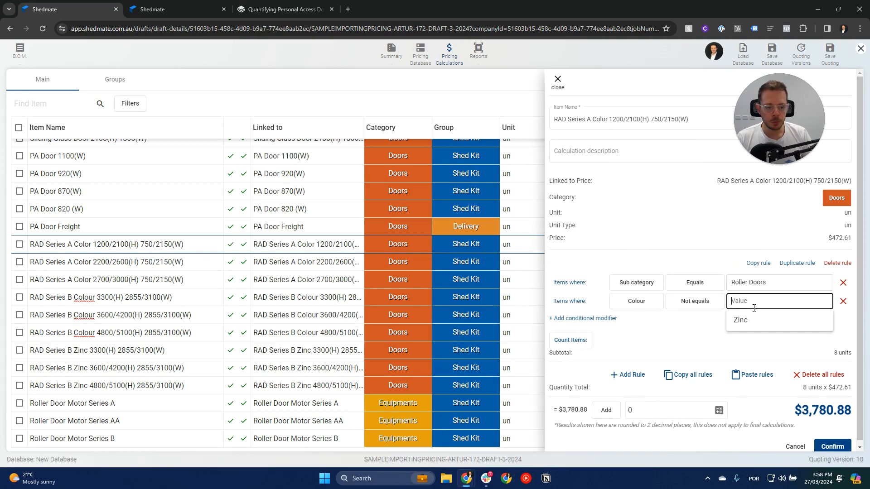
{"action": "left_click", "coordinate": [741, 320]}
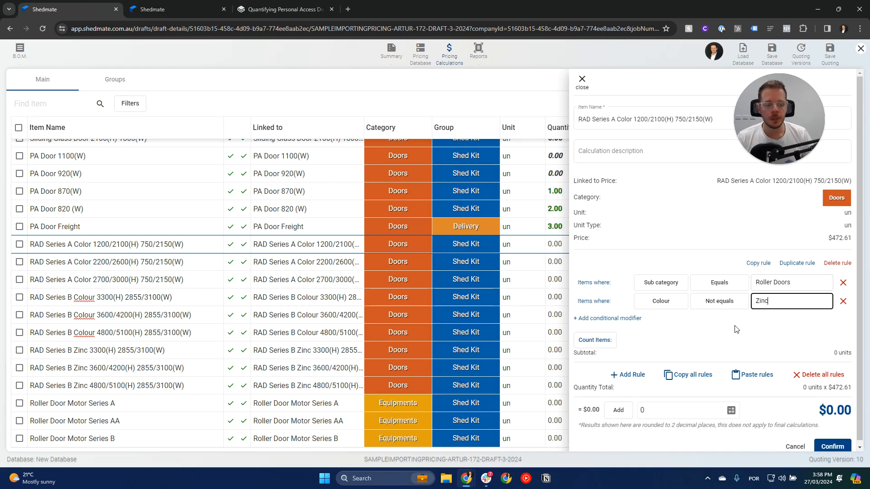
{"action": "left_click", "coordinate": [788, 342]}
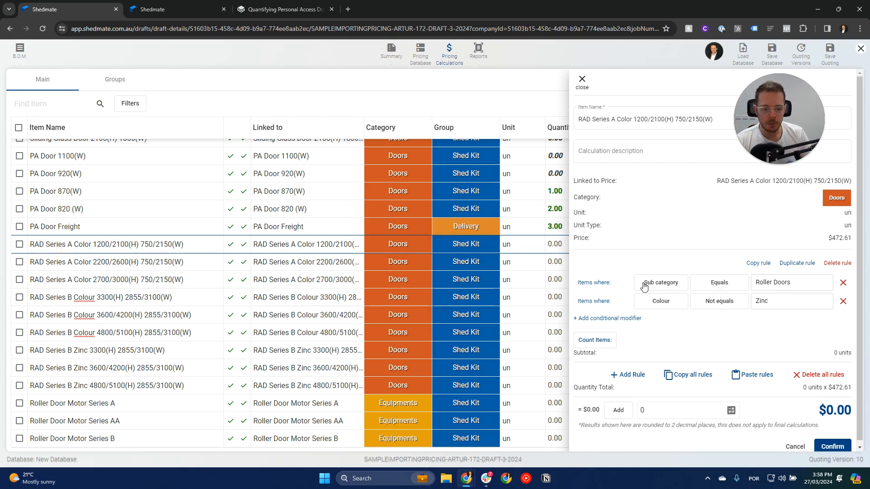
Add a third condition to the rule using the Series Name property with Equals, leaving its value empty.
{"action": "left_click", "coordinate": [608, 319]}
{"action": "left_click", "coordinate": [659, 321]}
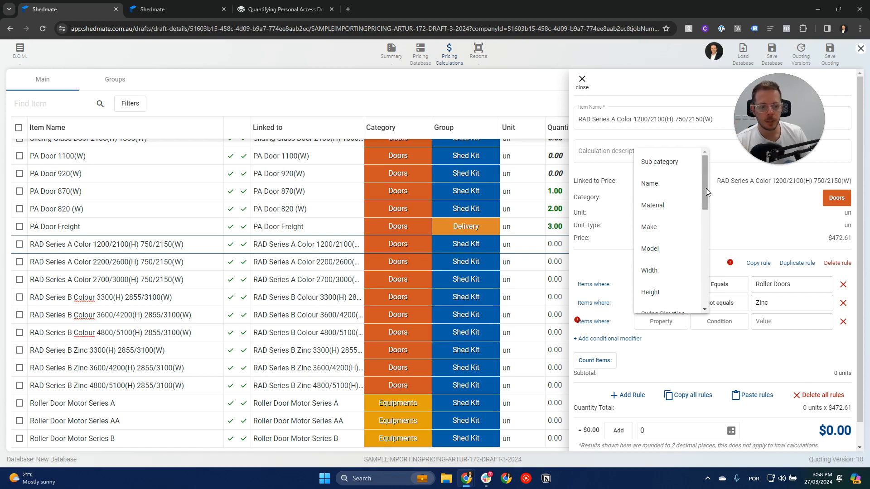
{"action": "left_click_drag", "start_coordinate": [706, 188], "coordinate": [700, 231]}
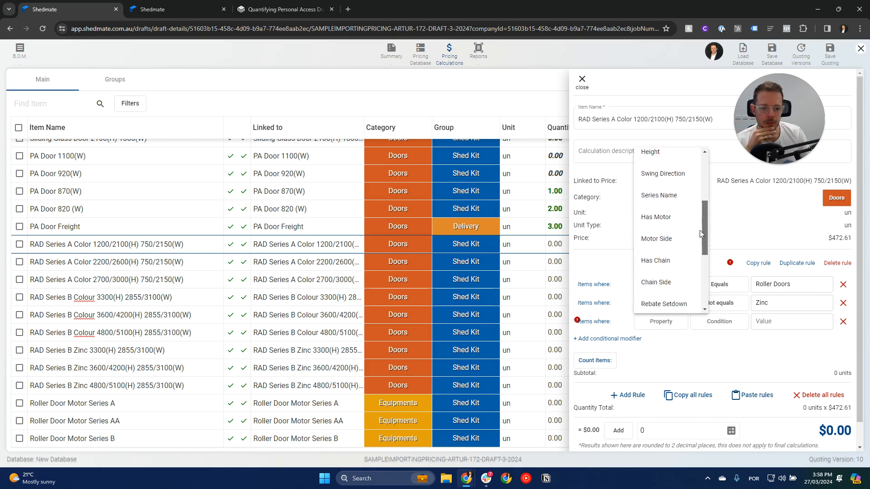
{"action": "left_click", "coordinate": [659, 196]}
{"action": "left_click", "coordinate": [700, 321]}
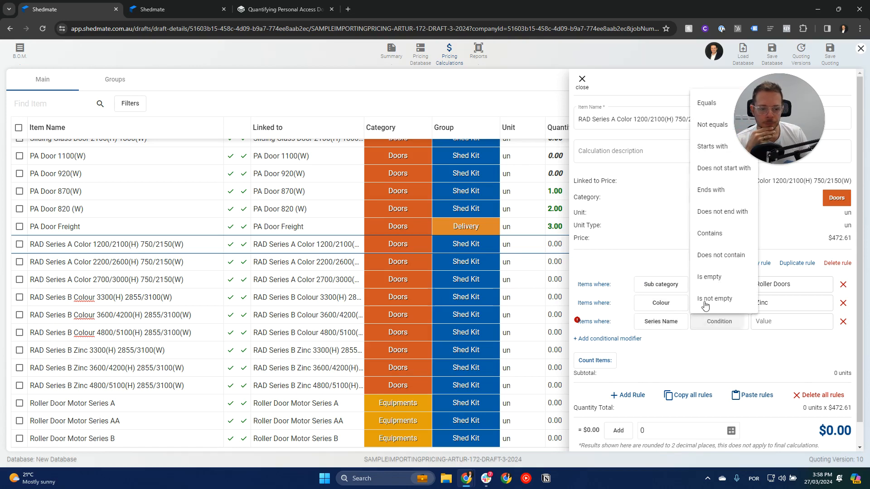
{"action": "left_click", "coordinate": [712, 108]}
{"action": "left_click", "coordinate": [758, 319]}
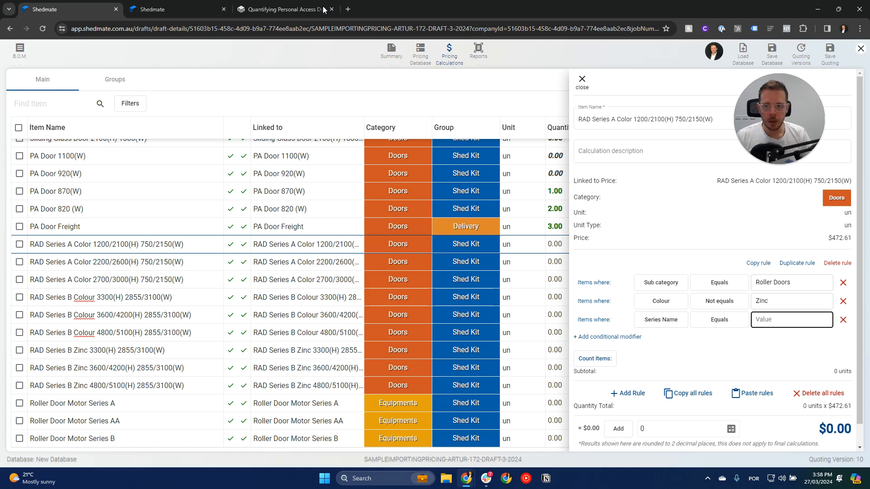
{"action": "double_click", "coordinate": [755, 320]}
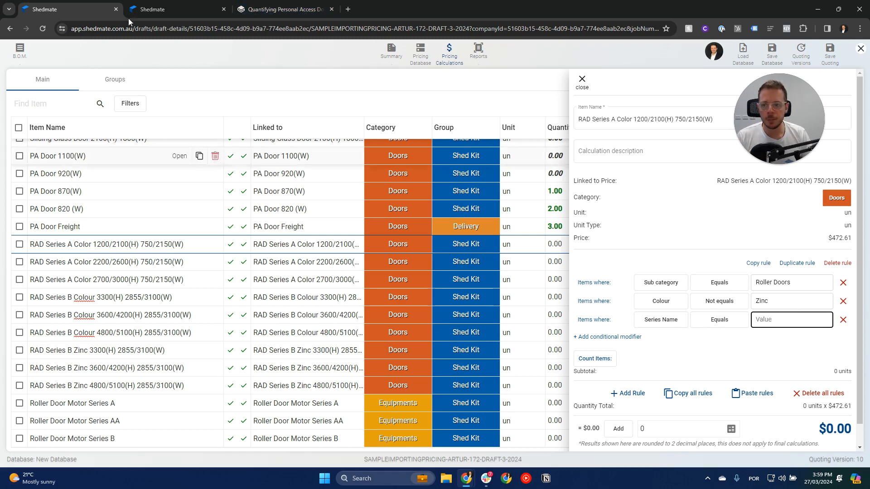
In the shed model tab, change the roller doors' colour to Wallaby and save the shed.
{"action": "left_click", "coordinate": [177, 9]}
{"action": "left_click", "coordinate": [358, 314]}
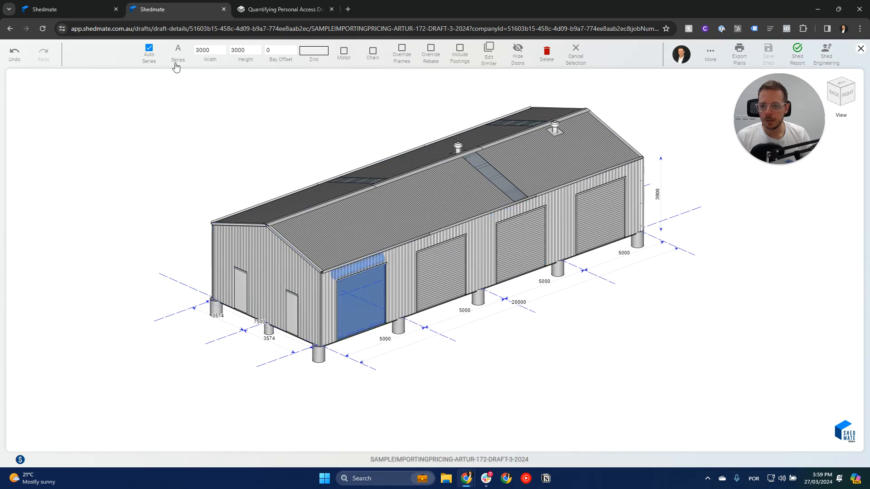
{"action": "left_click", "coordinate": [97, 9]}
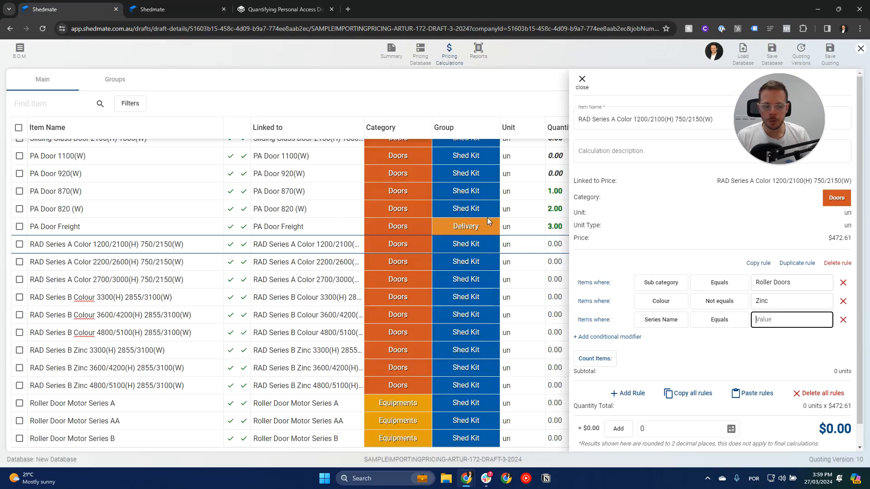
{"action": "left_click", "coordinate": [210, 3]}
{"action": "left_click", "coordinate": [314, 51]}
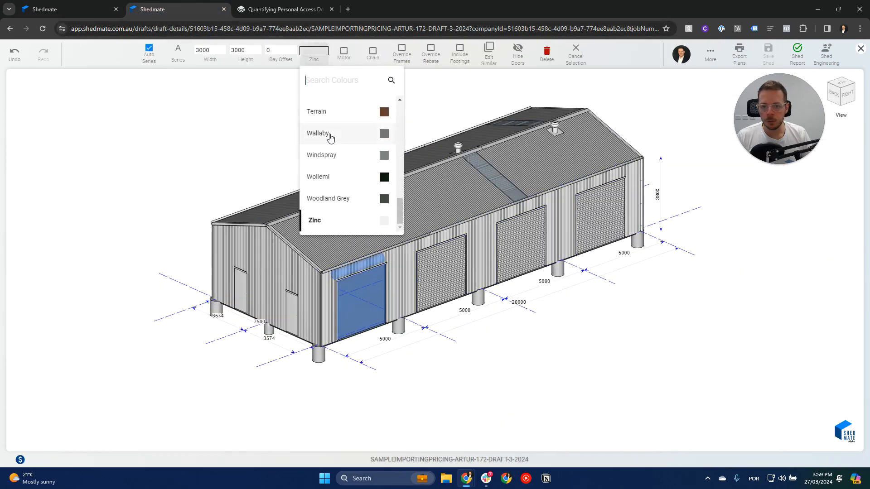
{"action": "left_click", "coordinate": [330, 136]}
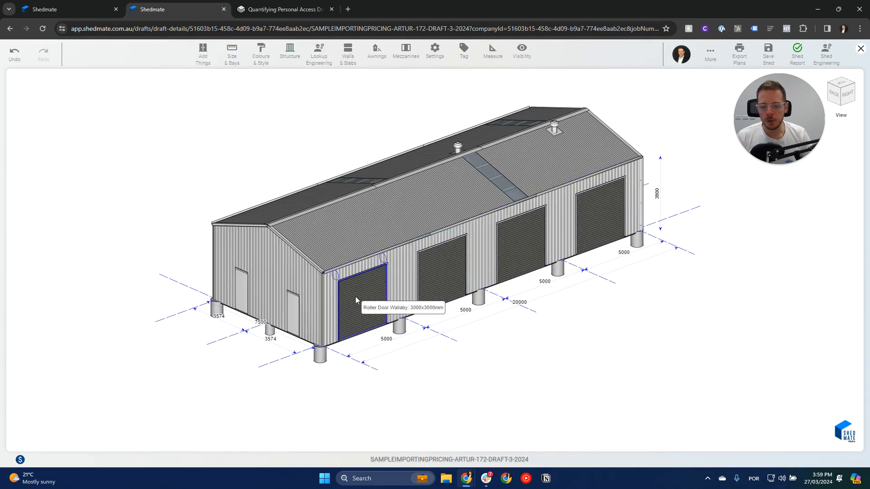
{"action": "left_click", "coordinate": [724, 109]}
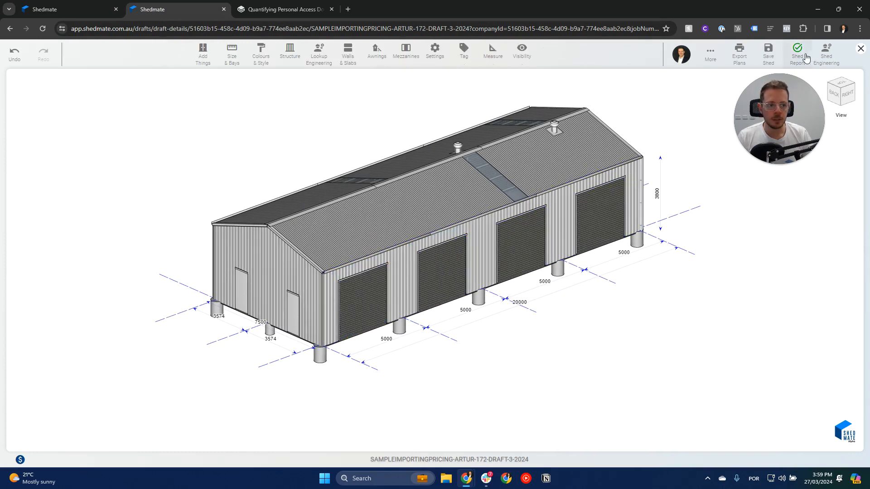
Return to the quoting tab, confirm the item's rule and save the quoting.
{"action": "left_click", "coordinate": [86, 11]}
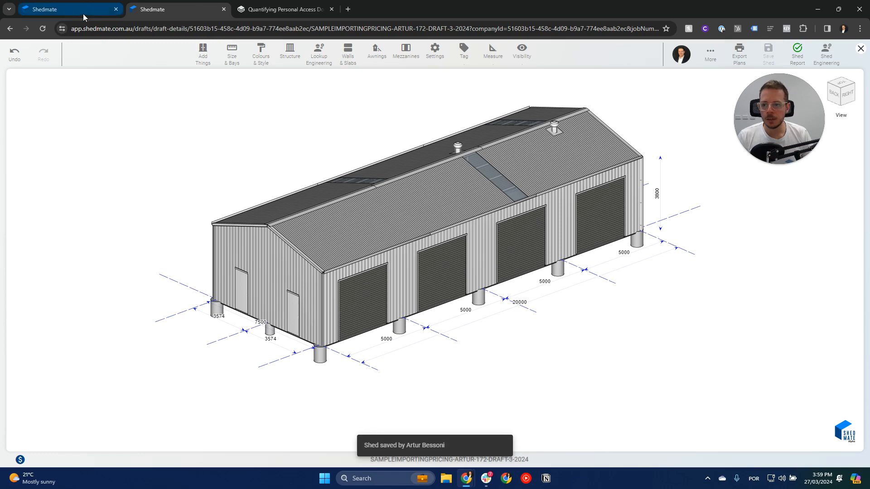
{"action": "scroll", "coordinate": [793, 362], "scroll_direction": "down", "scroll_amount": 1}
{"action": "left_click", "coordinate": [833, 443]}
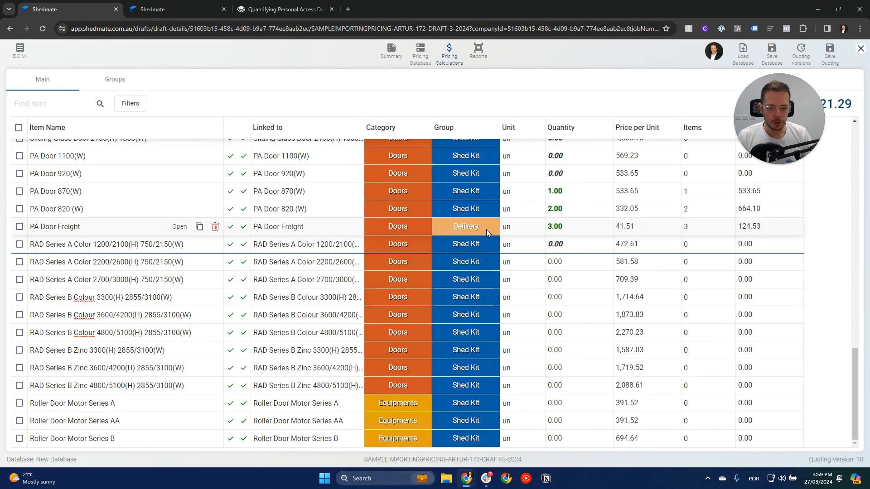
{"action": "left_click", "coordinate": [828, 50]}
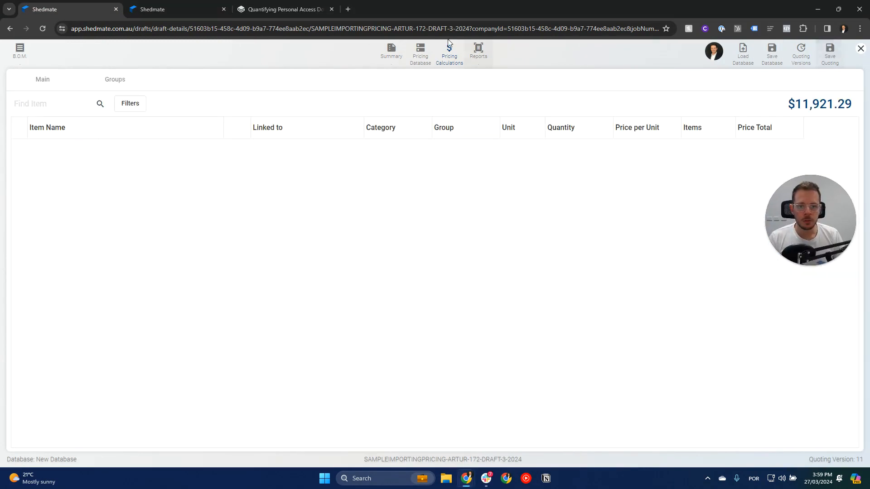
Reload the quoting page and reopen the pricing calculations.
{"action": "left_click", "coordinate": [457, 28]}
{"action": "key", "text": "Return"}
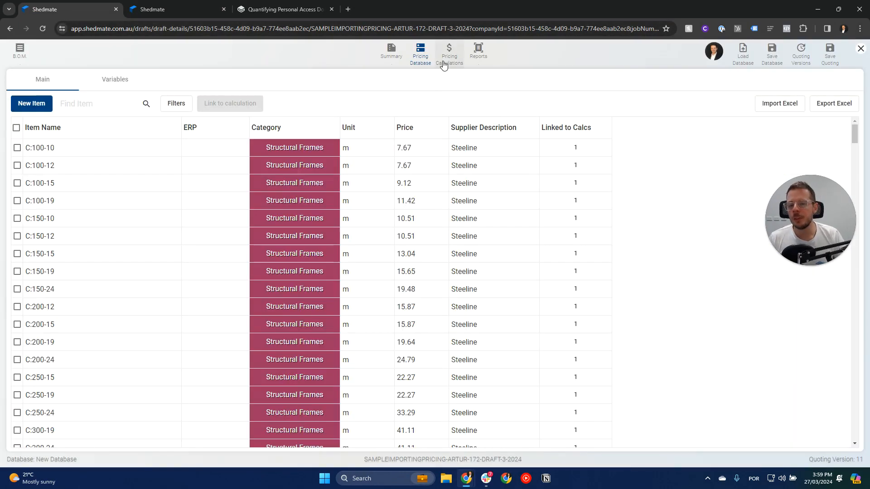
{"action": "left_click", "coordinate": [443, 65]}
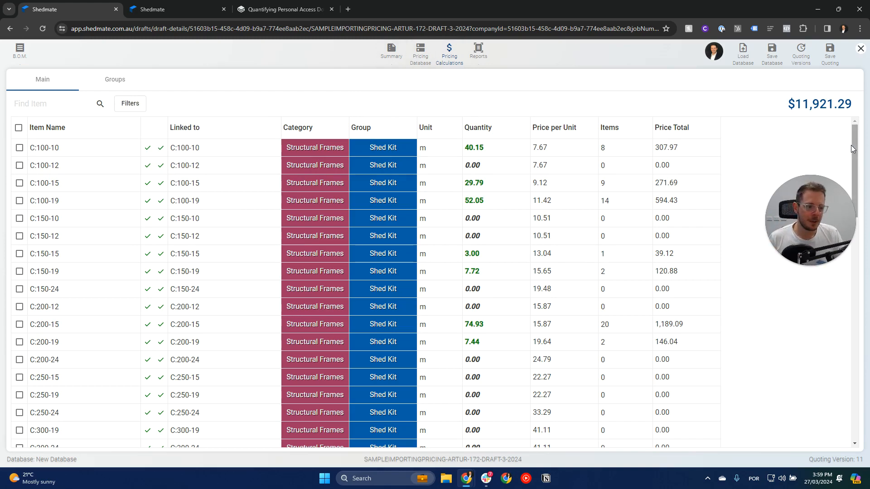
Set the Series Name condition of RAD Series A Color 1200/2100(H) 750/2150(W) to Series A and widen the Item Name column.
{"action": "left_click_drag", "start_coordinate": [854, 148], "coordinate": [856, 377]}
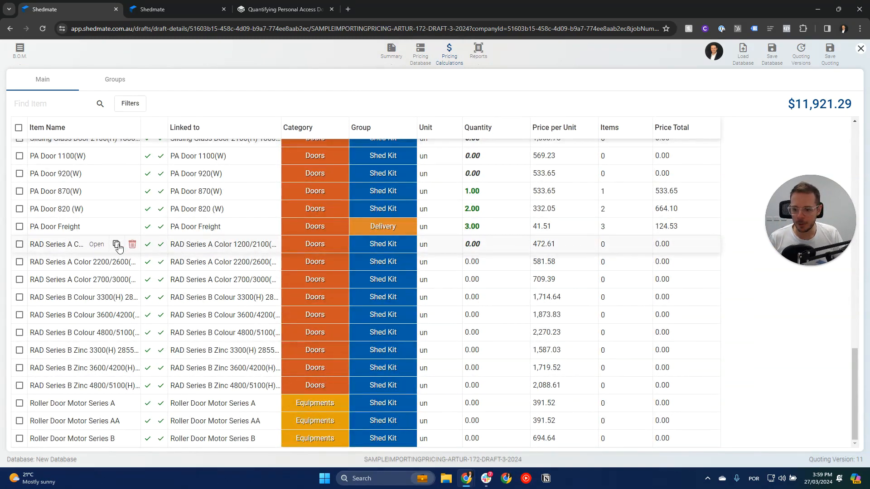
{"action": "left_click", "coordinate": [97, 245]}
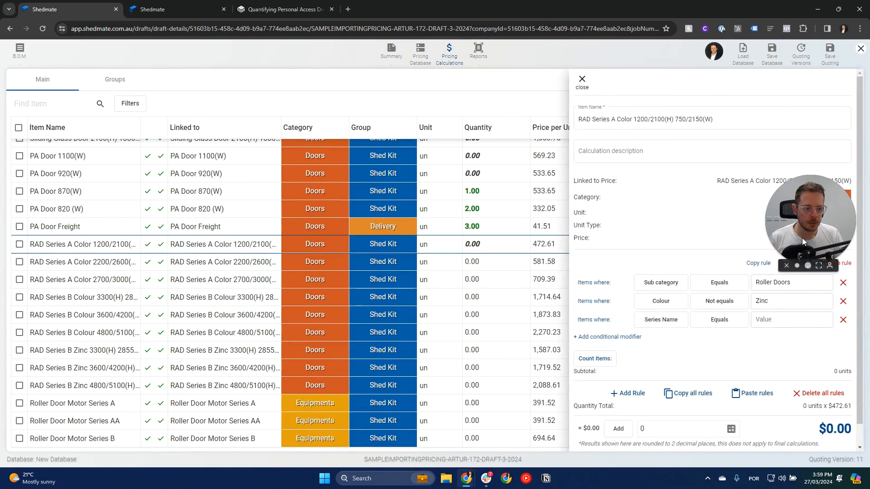
{"action": "left_click", "coordinate": [775, 322]}
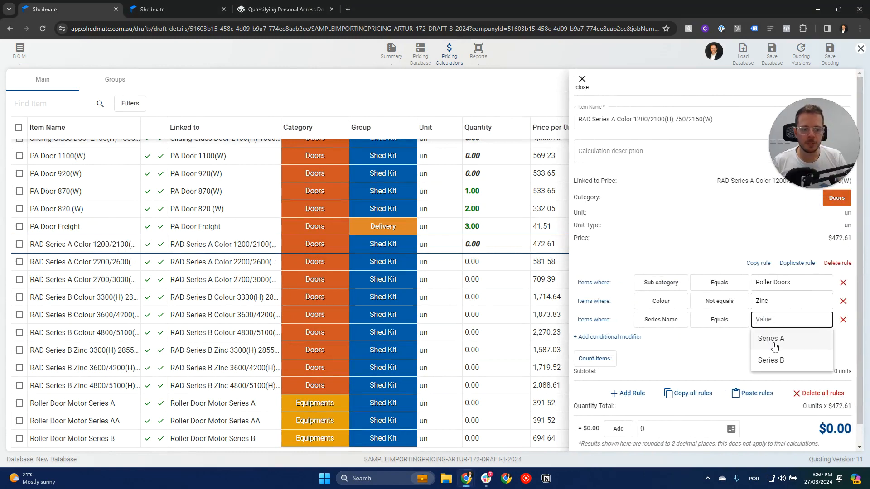
{"action": "left_click", "coordinate": [775, 340]}
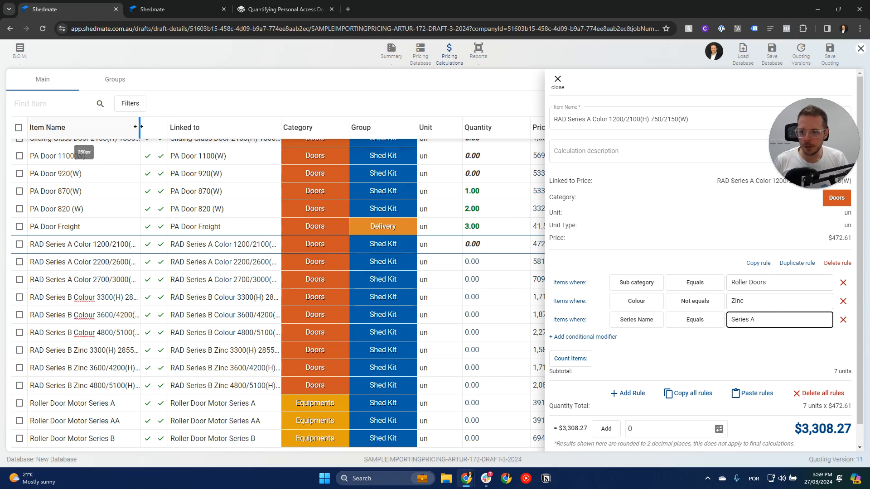
{"action": "left_click_drag", "start_coordinate": [139, 127], "coordinate": [227, 127]}
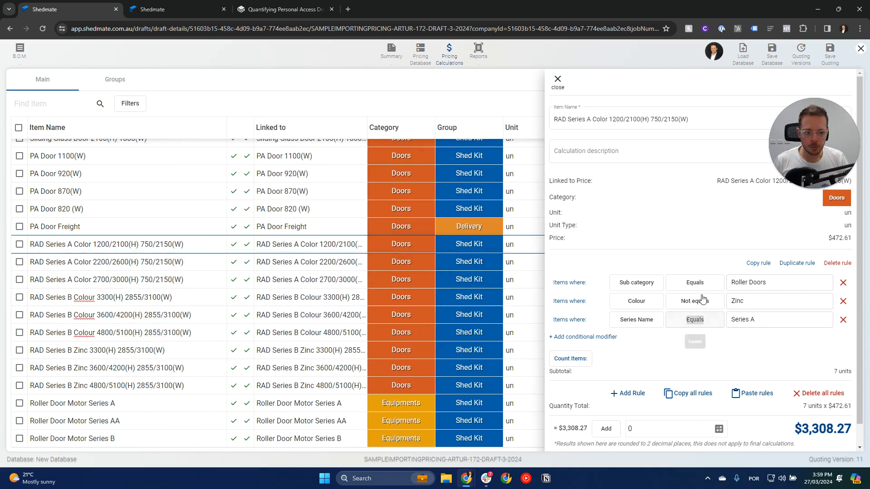
Add a conditional modifier to RAD Series A Color 1200/2100(H) 750/2150(W) for Height Greater than 1200.
{"action": "left_click", "coordinate": [600, 337]}
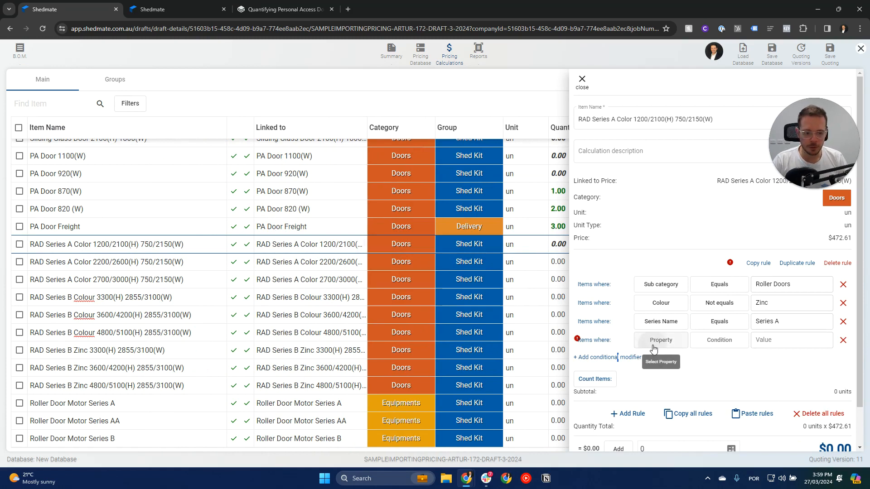
{"action": "left_click", "coordinate": [653, 349]}
{"action": "scroll", "coordinate": [666, 271], "scroll_direction": "down", "scroll_amount": 1}
{"action": "left_click", "coordinate": [665, 272]}
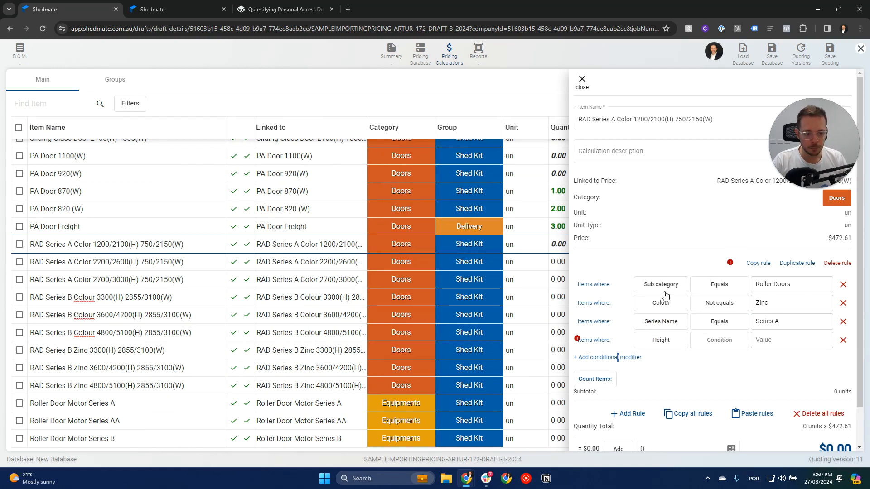
{"action": "left_click", "coordinate": [719, 341]}
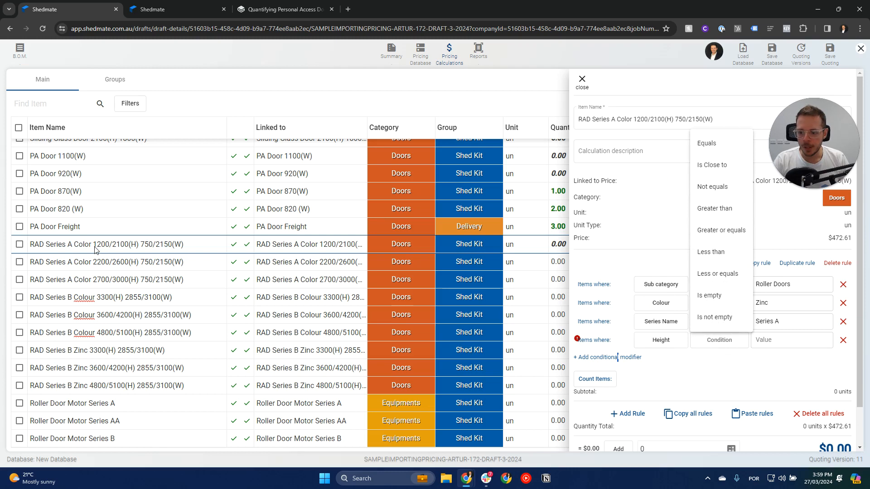
{"action": "left_click", "coordinate": [723, 209]}
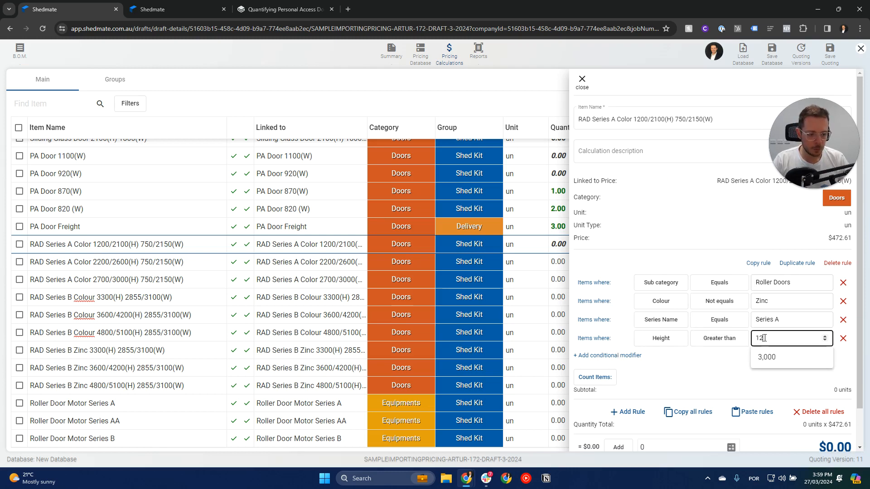
{"action": "left_click", "coordinate": [725, 366]}
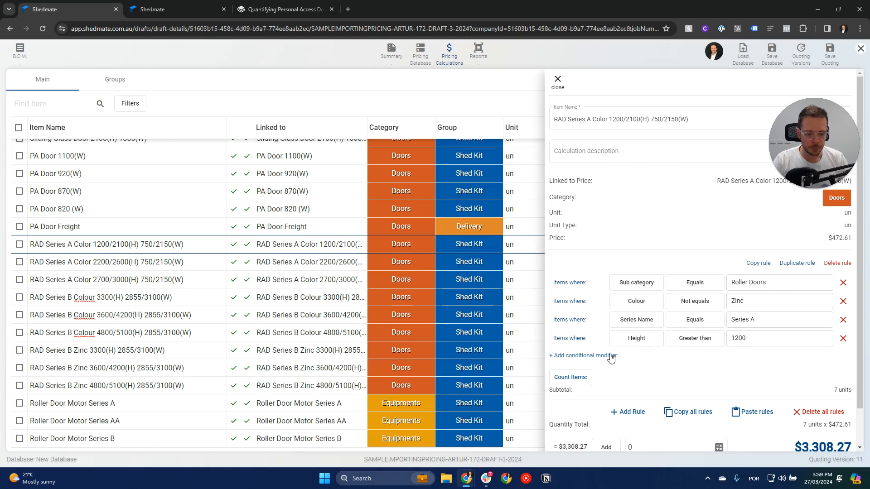
Add a second Height modifier to the same rule, with the condition Less or equals 2100.
{"action": "left_click", "coordinate": [610, 355]}
{"action": "scroll", "coordinate": [649, 347], "scroll_direction": "down", "scroll_amount": 2}
{"action": "left_click", "coordinate": [662, 298]}
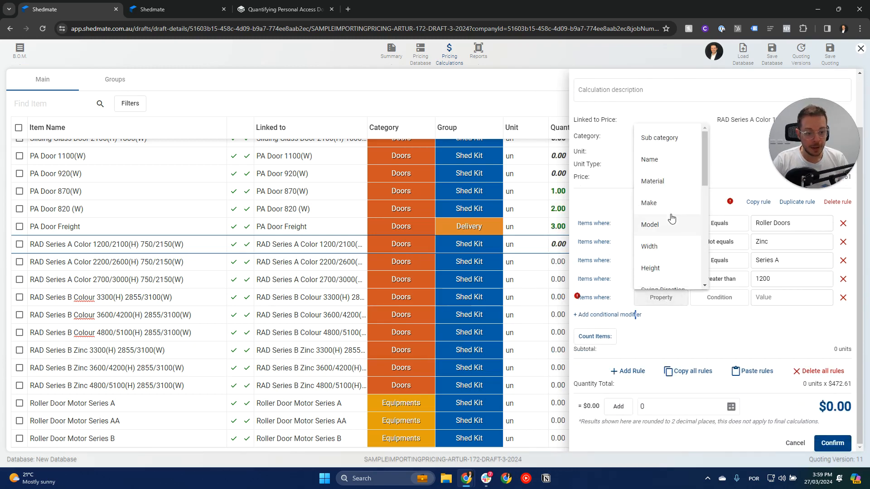
{"action": "left_click", "coordinate": [660, 231]}
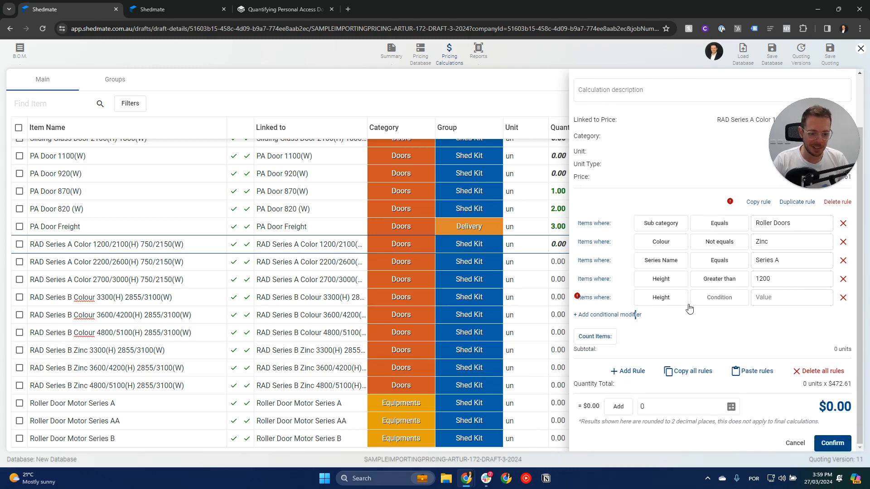
{"action": "left_click", "coordinate": [725, 301]}
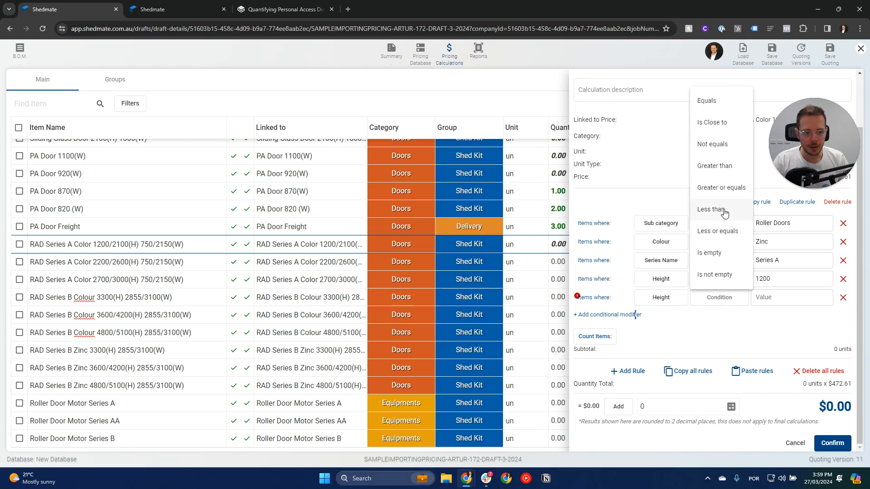
{"action": "left_click", "coordinate": [730, 235]}
{"action": "left_click", "coordinate": [765, 300]}
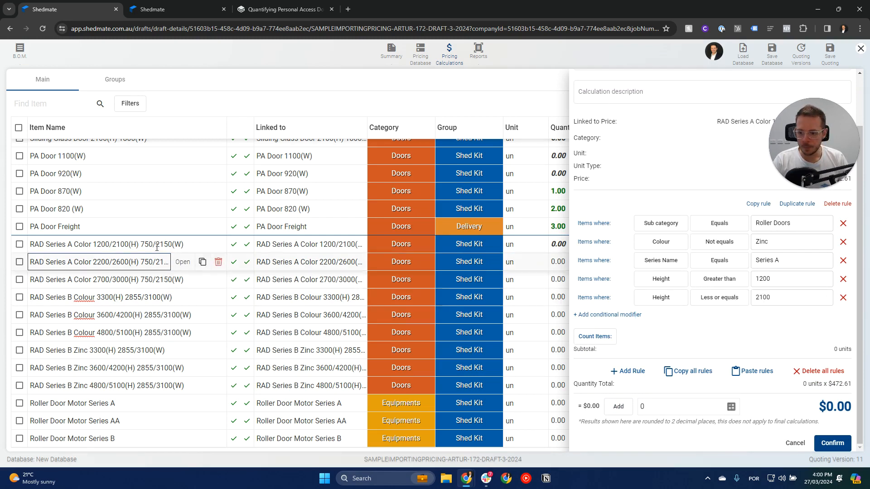
Add a Width modifier to the rule, with the condition Greater or equals 750.
{"action": "left_click", "coordinate": [620, 316]}
{"action": "left_click", "coordinate": [670, 318]}
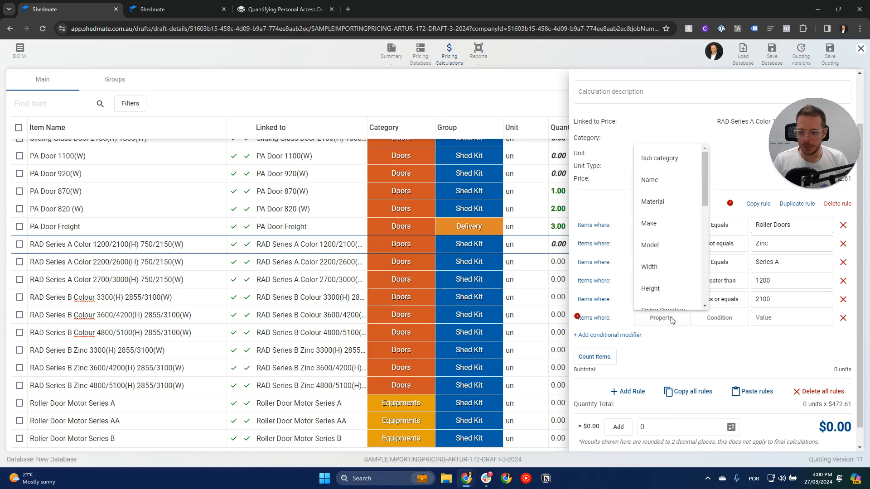
{"action": "scroll", "coordinate": [658, 243], "scroll_direction": "down", "scroll_amount": 1}
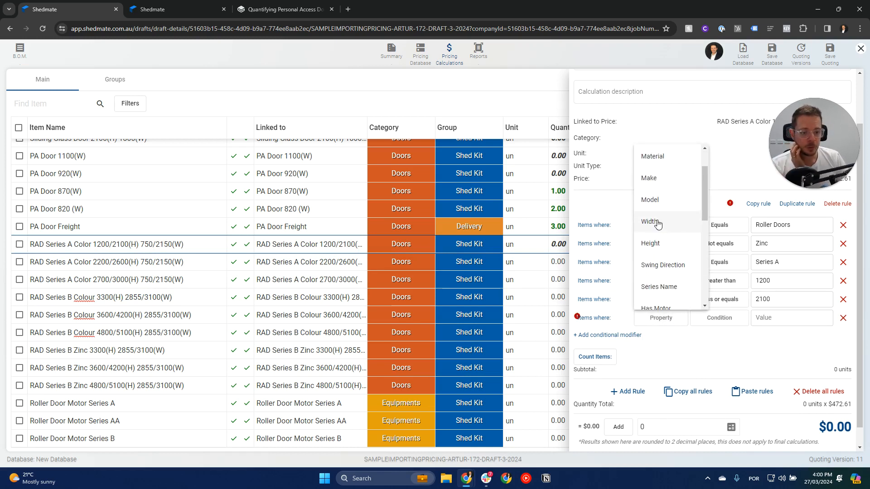
{"action": "left_click", "coordinate": [657, 222]}
{"action": "left_click", "coordinate": [708, 321]}
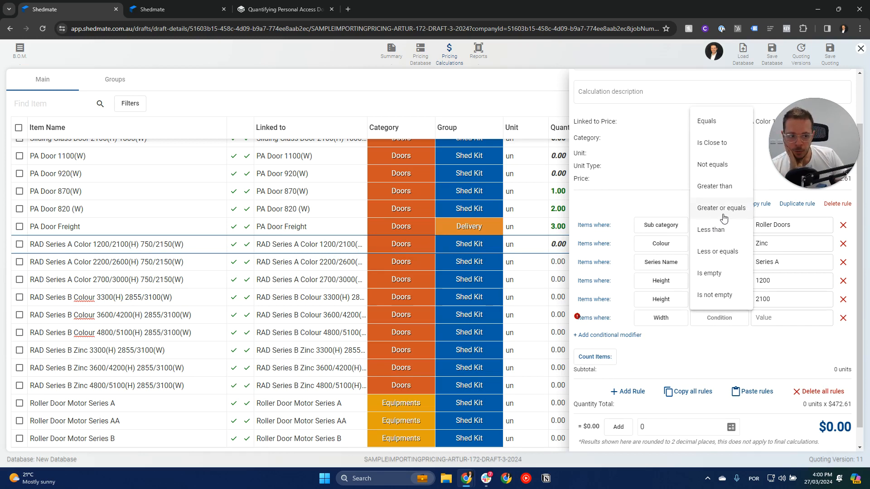
{"action": "left_click", "coordinate": [720, 208]}
{"action": "left_click", "coordinate": [780, 316]}
{"action": "type", "text": "750"}
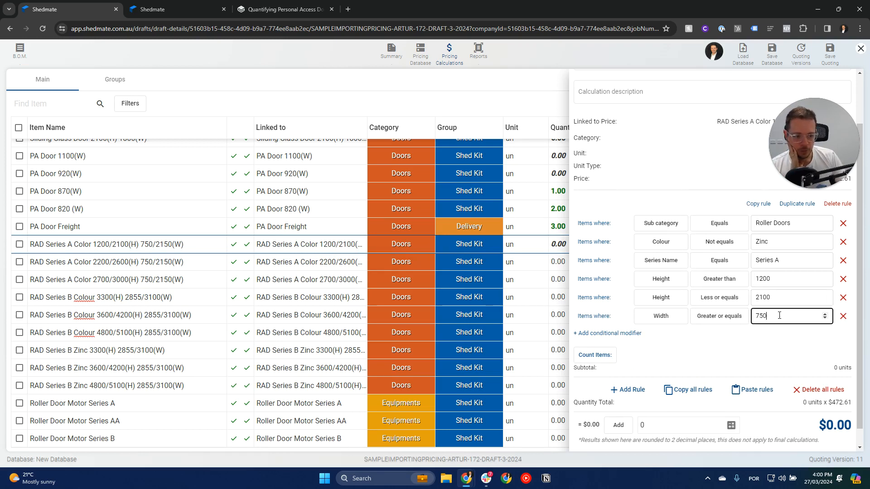
Add a Width modifier with the condition Less or equals 2150 and confirm the item's rule.
{"action": "left_click", "coordinate": [625, 334]}
{"action": "left_click", "coordinate": [664, 335]}
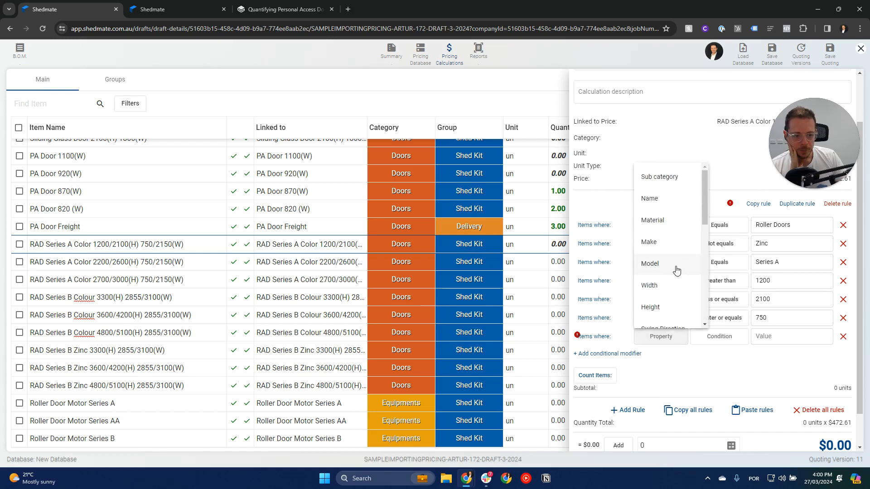
{"action": "left_click", "coordinate": [664, 286]}
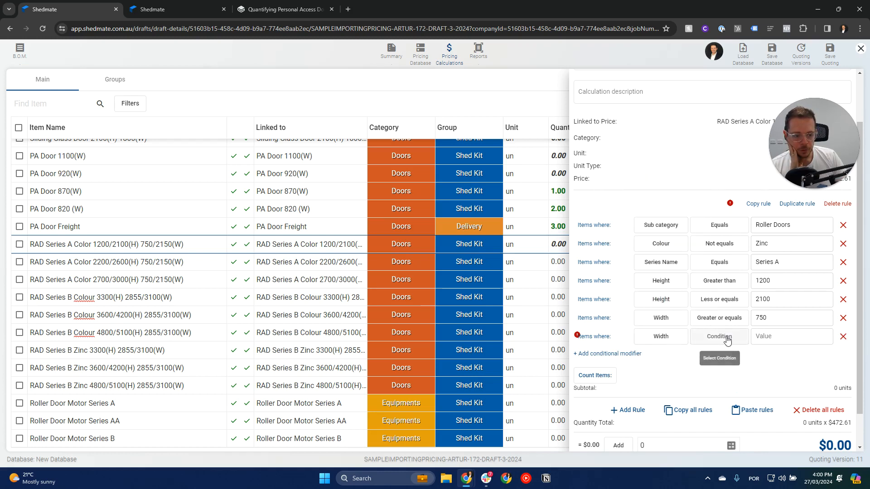
{"action": "left_click", "coordinate": [720, 336]}
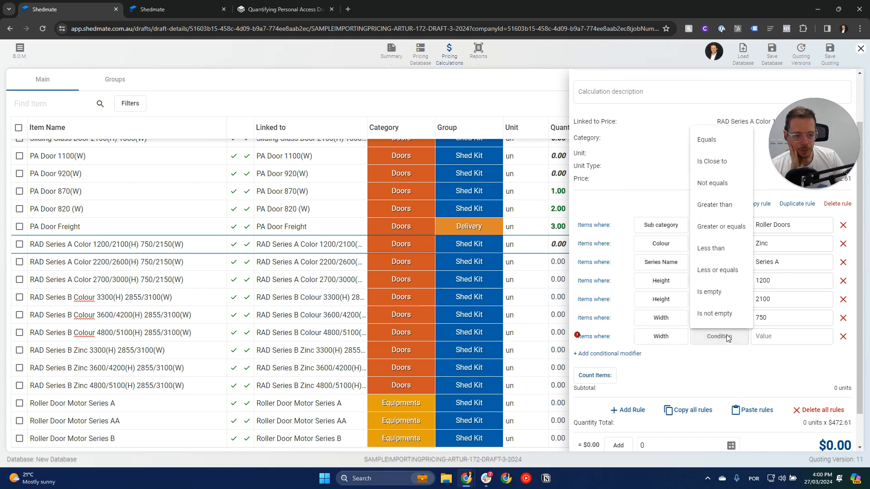
{"action": "left_click", "coordinate": [725, 272]}
{"action": "type", "text": "2150"}
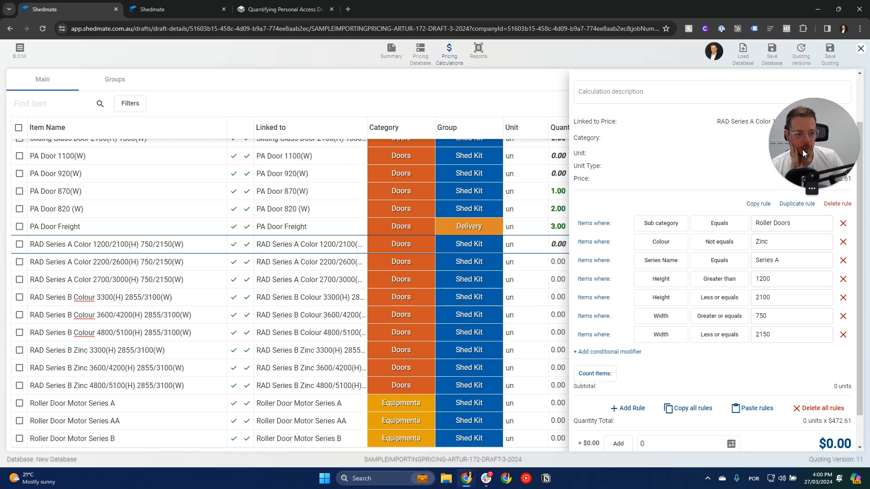
{"action": "left_click_drag", "start_coordinate": [803, 153], "coordinate": [772, 108]}
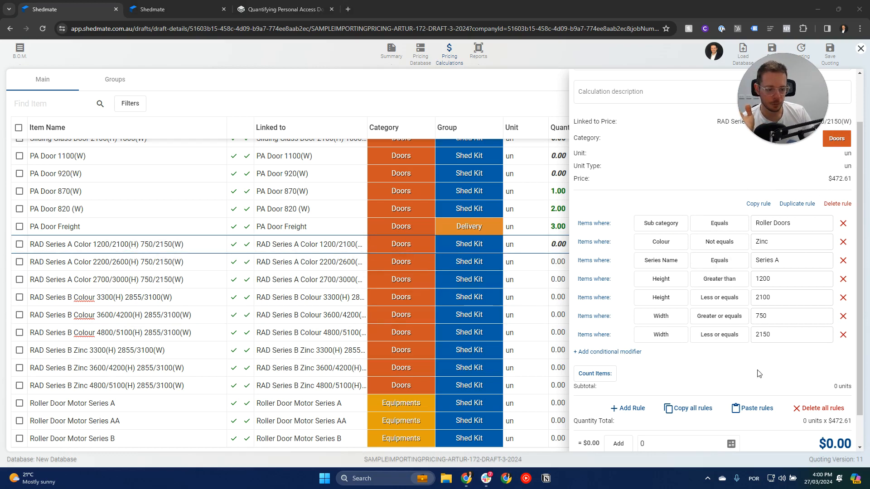
{"action": "scroll", "coordinate": [760, 373], "scroll_direction": "down", "scroll_amount": 2}
{"action": "left_click", "coordinate": [830, 443]}
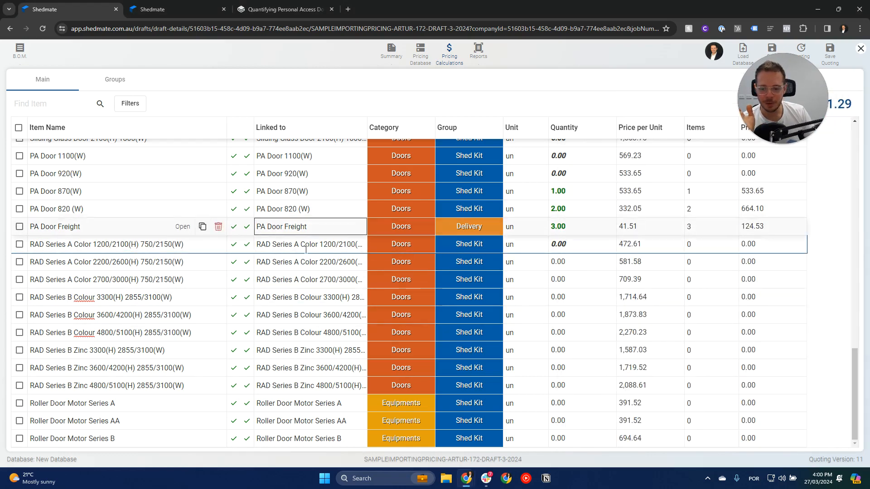
Copy the rules of RAD Series A Color 1200/2100(H) and paste them into RAD Series A Color 2200/2600(H) 750/2150(W).
{"action": "left_click", "coordinate": [575, 243]}
{"action": "left_click", "coordinate": [183, 267]}
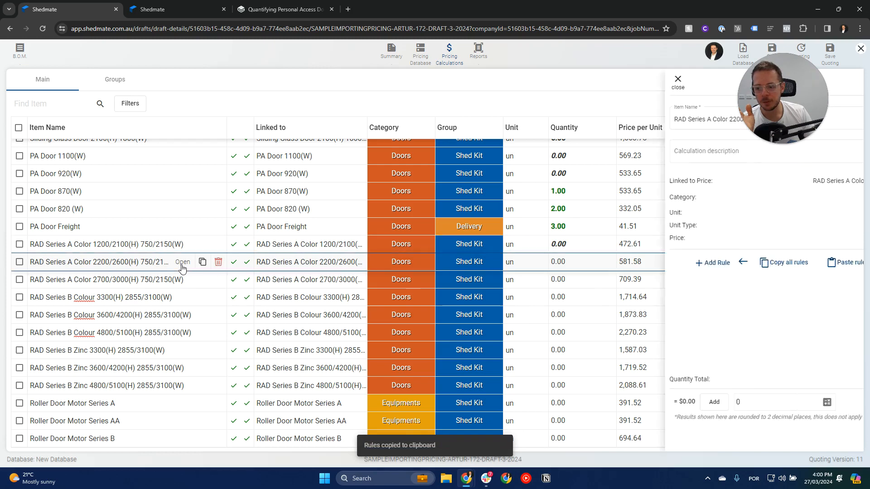
{"action": "left_click", "coordinate": [708, 262]}
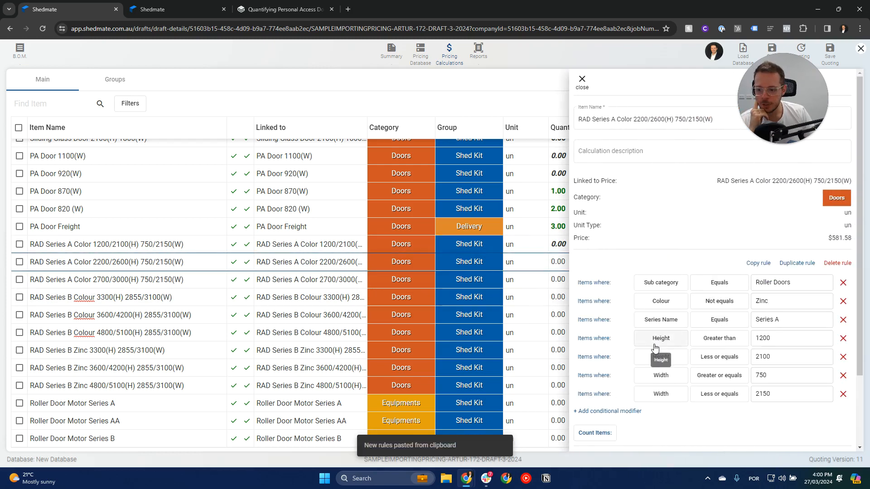
Set the pasted rule's Height limits to Greater than 2200 and Less or equals 2600, and confirm the item.
{"action": "left_click", "coordinate": [774, 337]}
{"action": "double_click", "coordinate": [773, 337]}
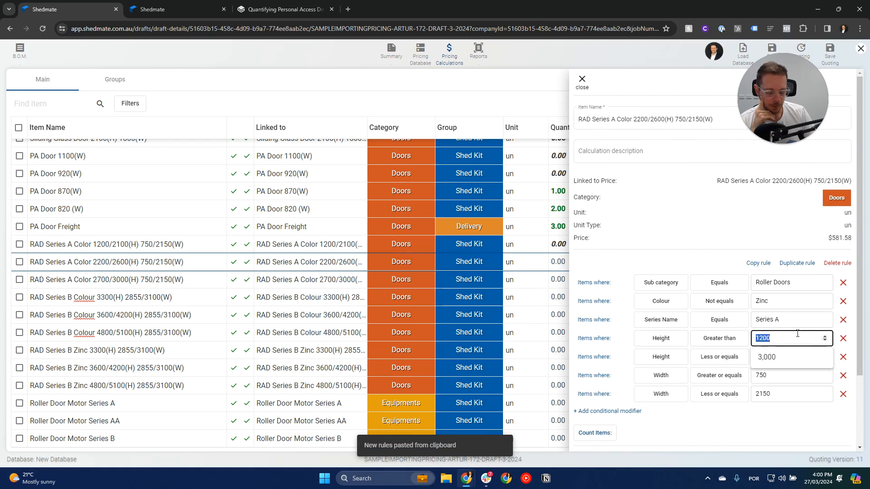
{"action": "type", "text": "2200"}
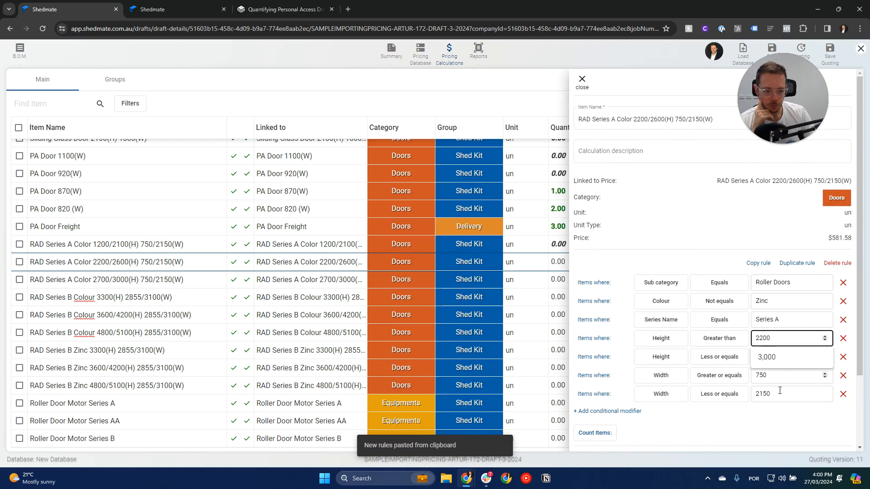
{"action": "left_click", "coordinate": [778, 357]}
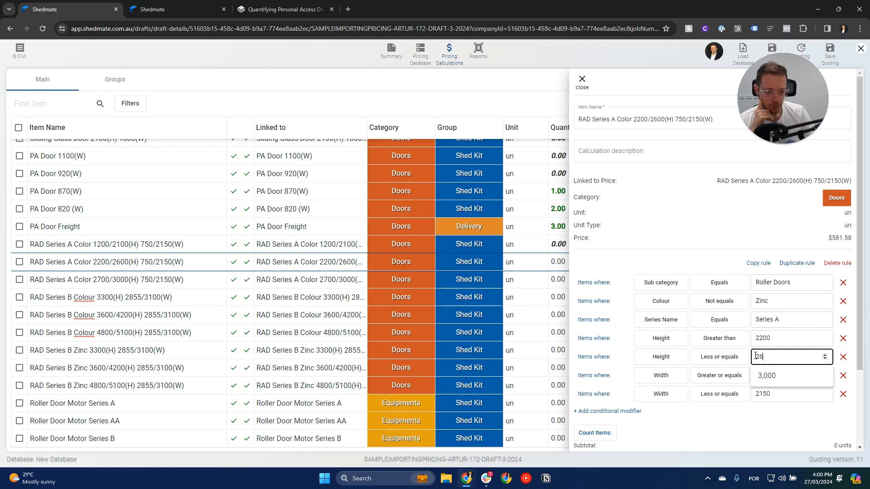
{"action": "left_click", "coordinate": [792, 441]}
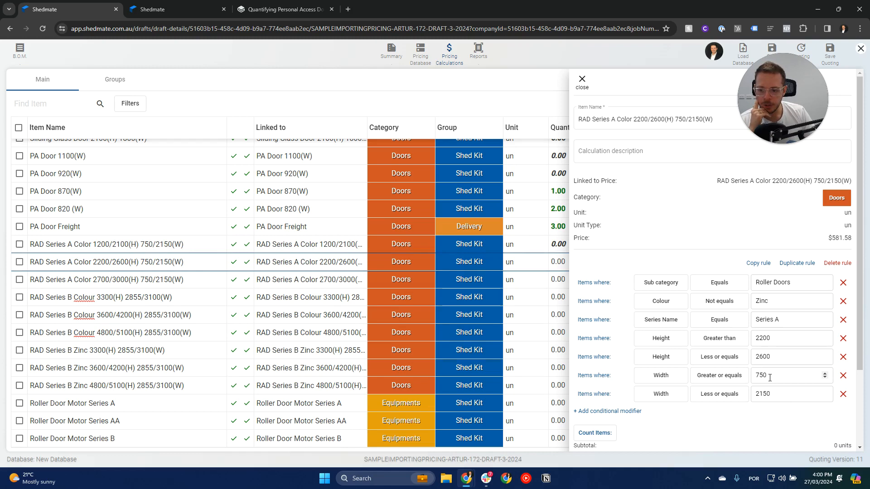
{"action": "scroll", "coordinate": [773, 395], "scroll_direction": "down", "scroll_amount": 5}
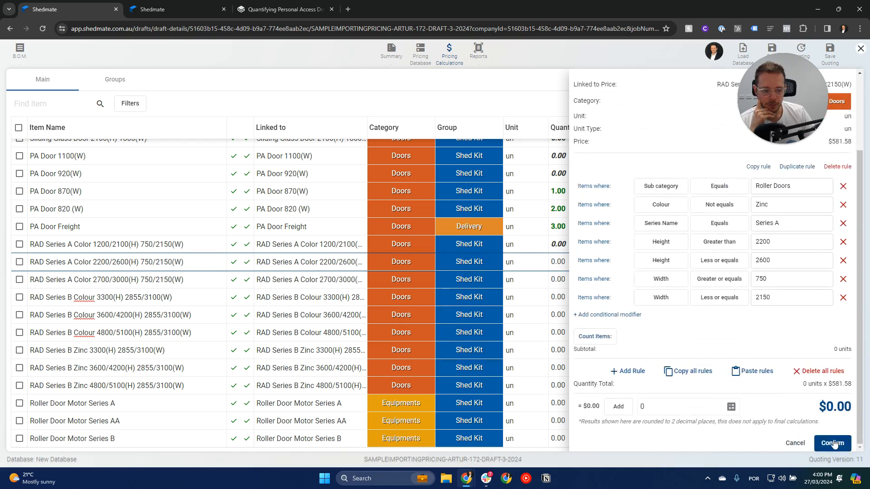
{"action": "left_click", "coordinate": [833, 442]}
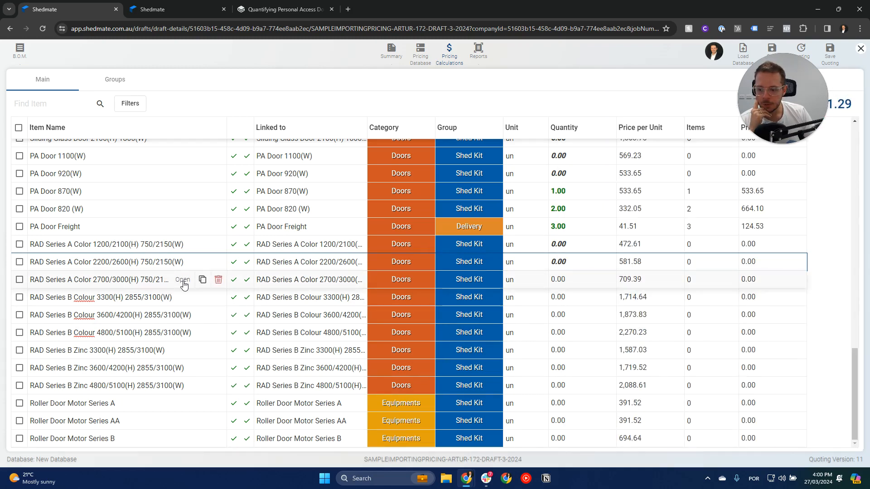
Paste the copied rules into RAD Series A Color 2700/3000(H) 750/2150(W) and set Height Greater than to 2700.
{"action": "left_click", "coordinate": [183, 280]}
{"action": "left_click", "coordinate": [767, 268]}
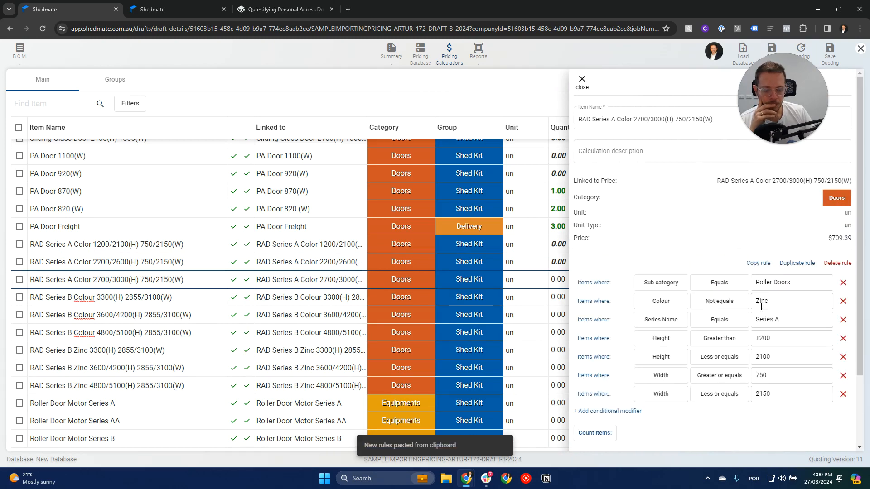
{"action": "double_click", "coordinate": [761, 339]}
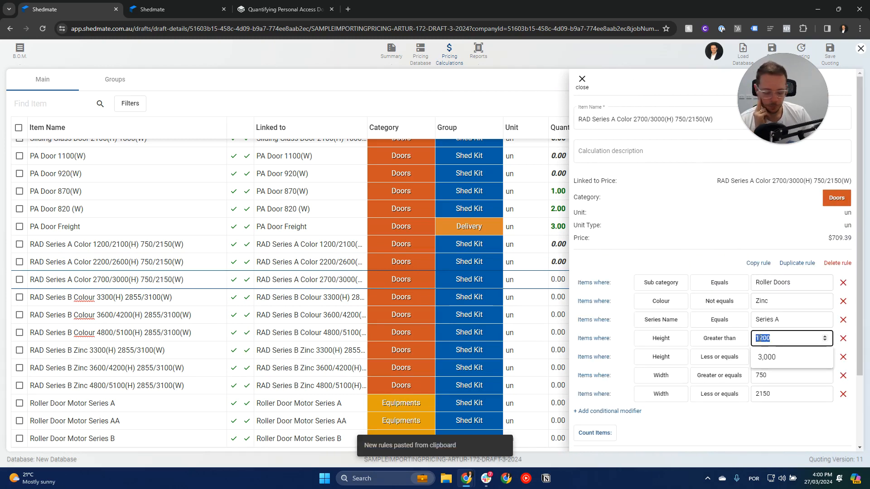
{"action": "left_click", "coordinate": [751, 439]}
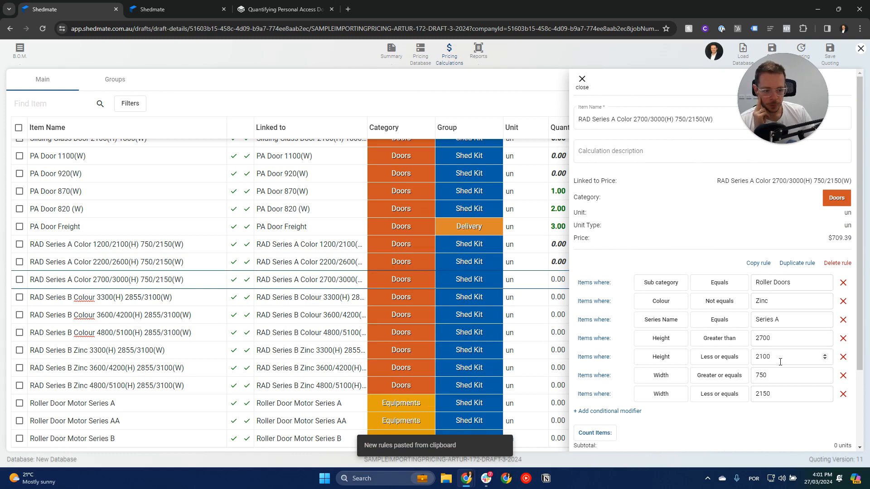
Set the Height Less or equals value to 3000 and confirm the 2700/3000(H) item's rule.
{"action": "left_click_drag", "start_coordinate": [781, 360], "coordinate": [756, 359]}
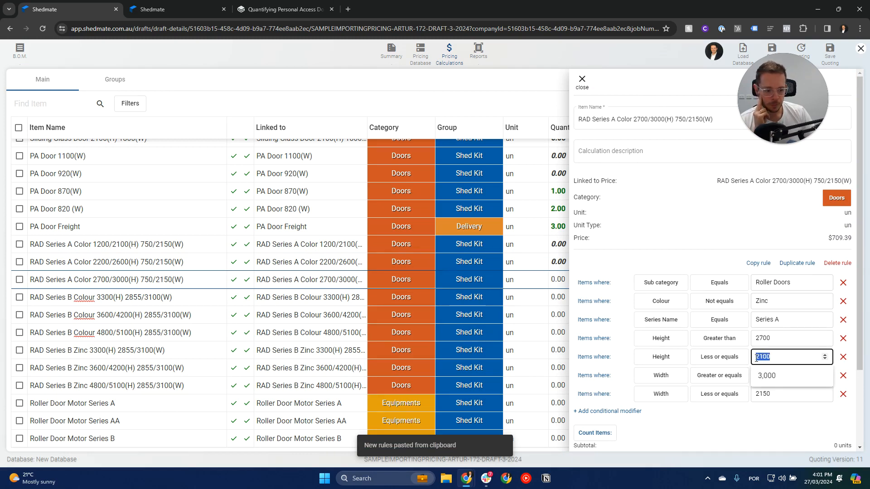
{"action": "type", "text": "3000"}
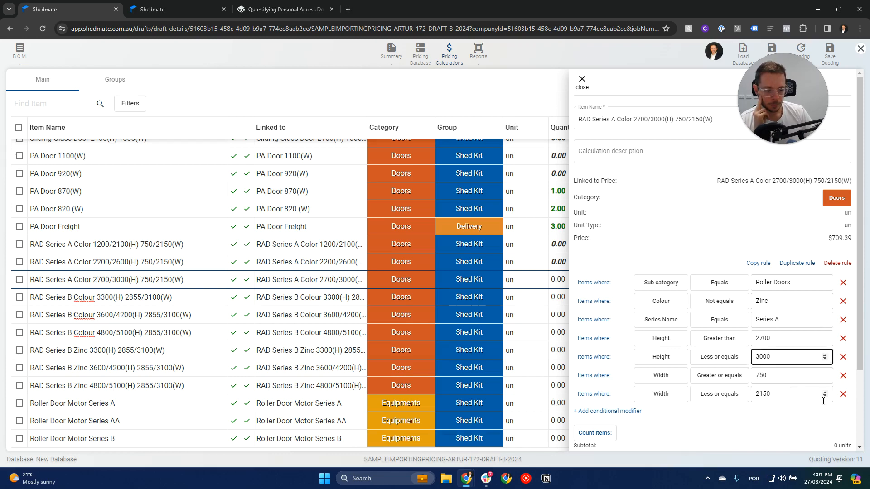
{"action": "scroll", "coordinate": [798, 335], "scroll_direction": "down", "scroll_amount": 2}
{"action": "left_click", "coordinate": [797, 334]}
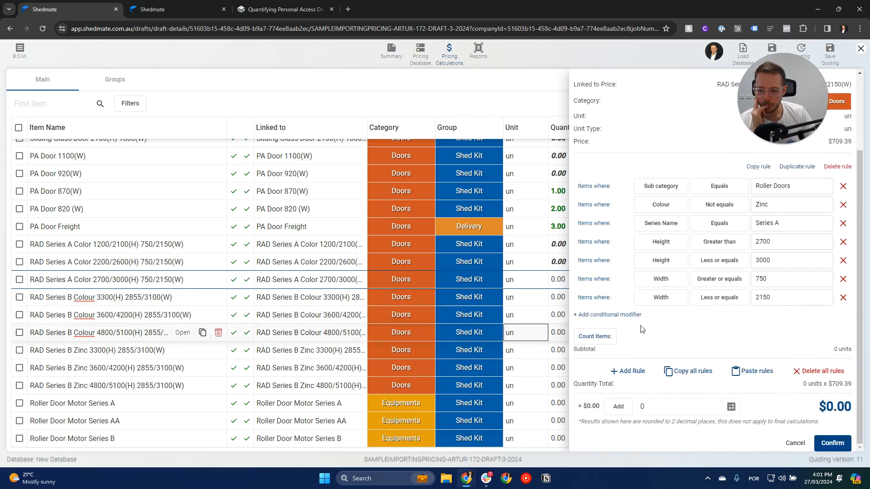
{"action": "left_click", "coordinate": [834, 444]}
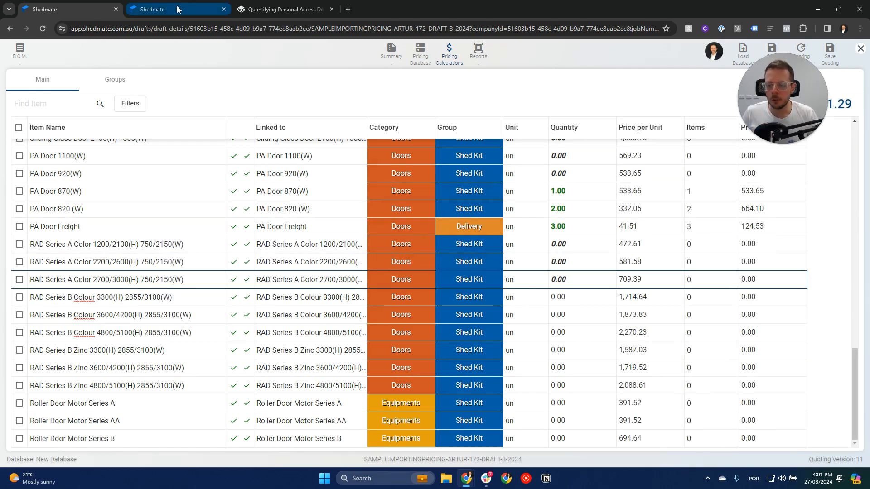
Split the shed design tab into its own window and tile it side by side with the pricing calculations.
{"action": "key", "text": "super+Left"}
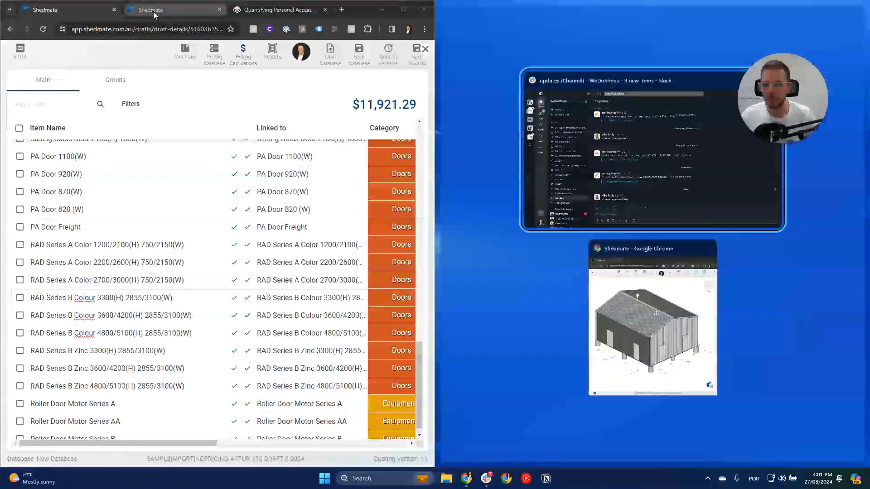
{"action": "left_click_drag", "start_coordinate": [177, 9], "coordinate": [565, 94]}
{"action": "key", "text": "super+Right"}
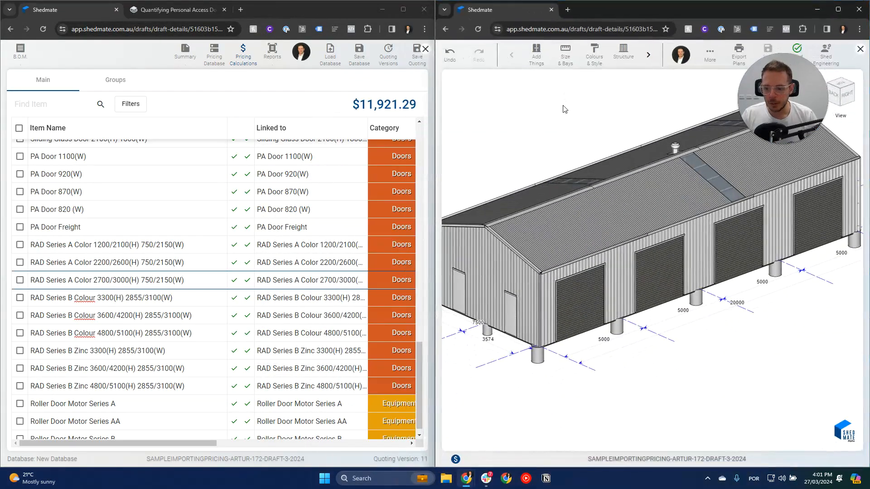
Resize the first roller door on the side wall to height 2000 and width 2000.
{"action": "left_click", "coordinate": [583, 308]}
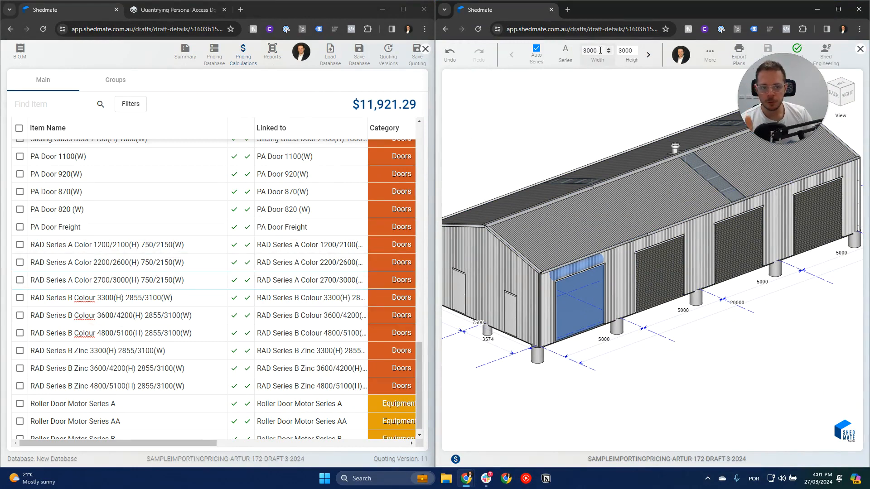
{"action": "left_click_drag", "start_coordinate": [600, 50], "coordinate": [588, 50]}
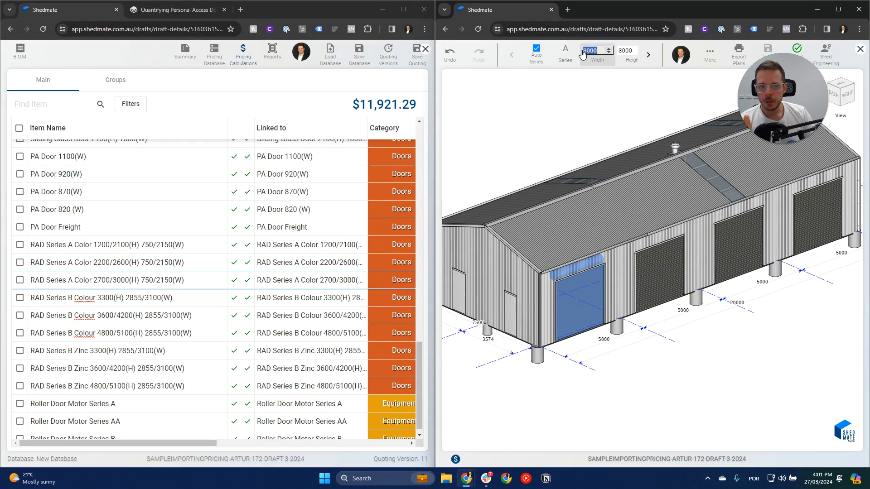
{"action": "scroll", "coordinate": [633, 56], "scroll_direction": "down", "scroll_amount": 5}
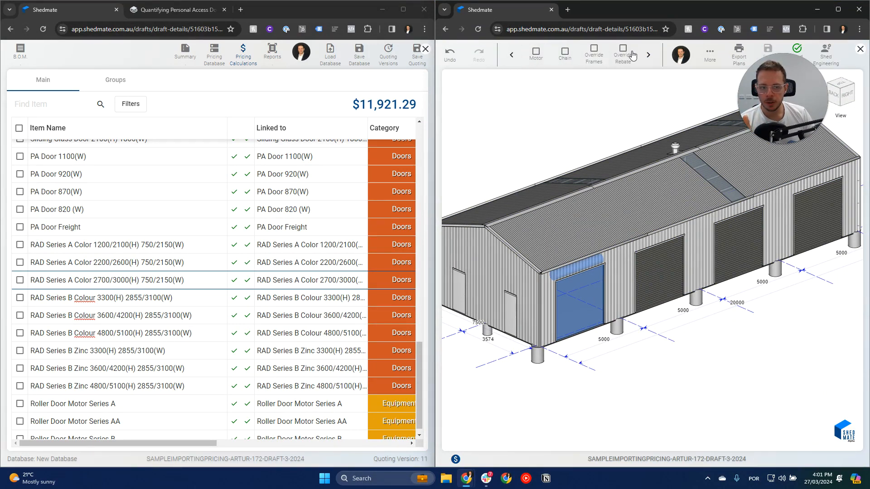
{"action": "scroll", "coordinate": [633, 56], "scroll_direction": "up", "scroll_amount": 5}
{"action": "left_click_drag", "start_coordinate": [633, 51], "coordinate": [617, 51]}
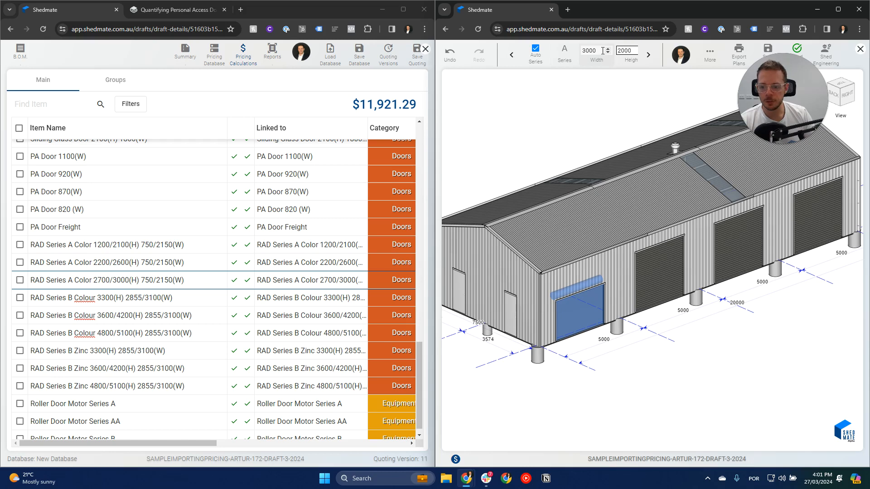
{"action": "left_click_drag", "start_coordinate": [602, 51], "coordinate": [583, 52]}
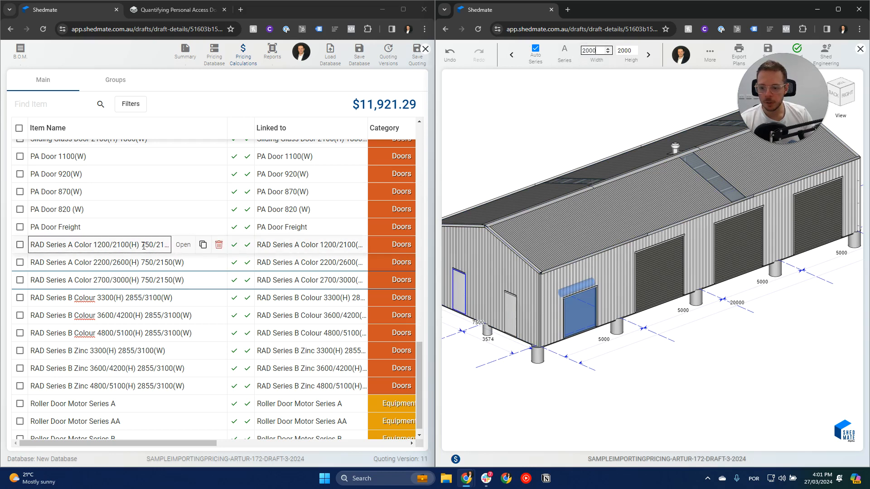
Resize the second roller door on the side wall to height 2000 and width 2300.
{"action": "left_click", "coordinate": [653, 279]}
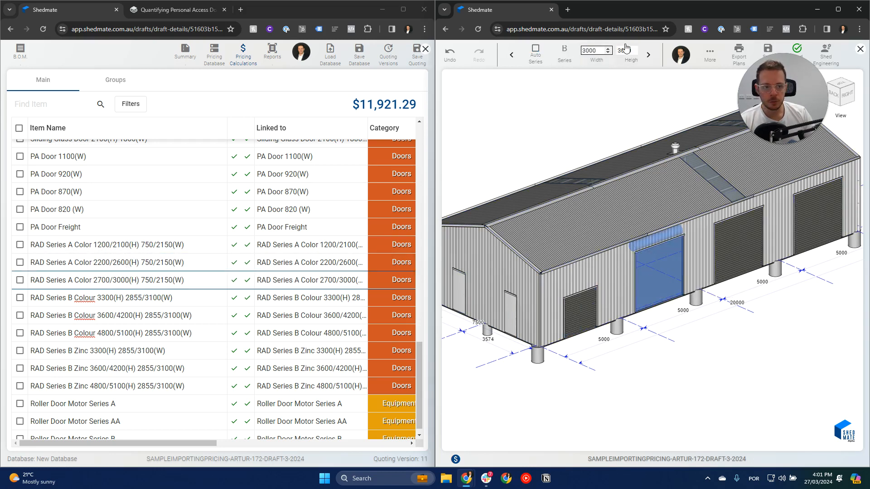
{"action": "left_click_drag", "start_coordinate": [631, 50], "coordinate": [583, 50]}
{"action": "type", "text": "2000"}
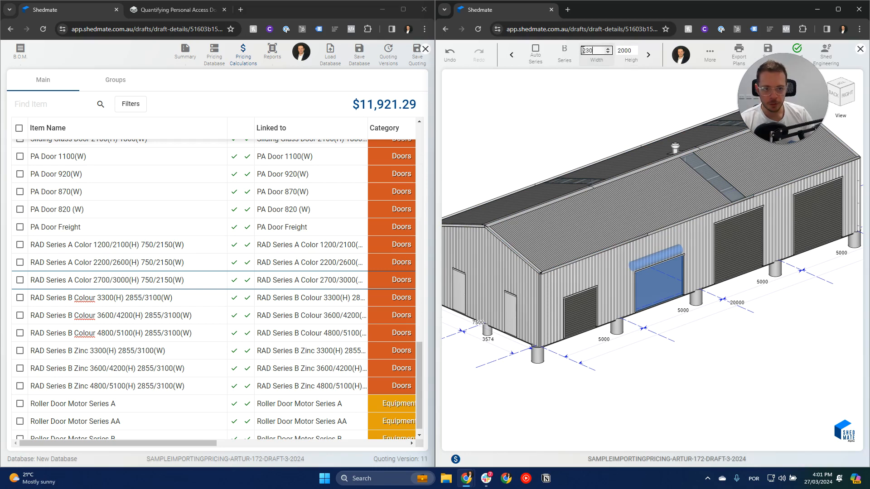
{"action": "left_click", "coordinate": [588, 111]}
{"action": "left_click", "coordinate": [658, 278]}
{"action": "left_click_drag", "start_coordinate": [598, 51], "coordinate": [584, 50]}
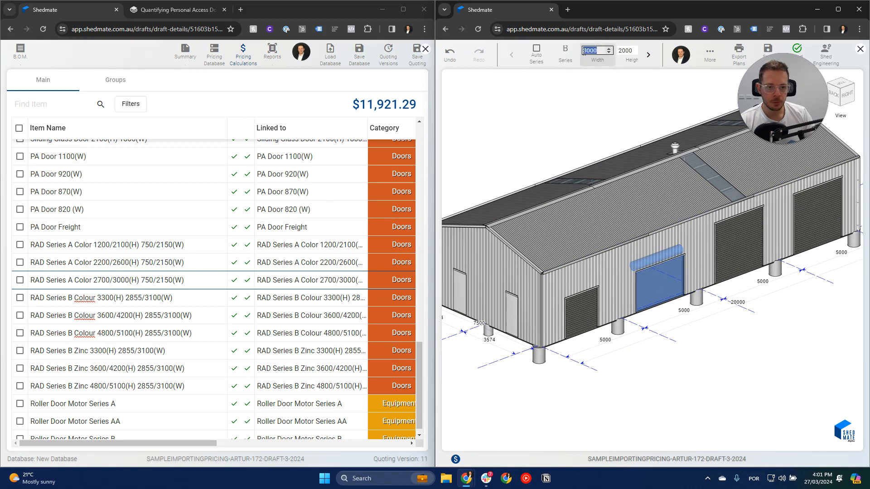
{"action": "type", "text": "2300"}
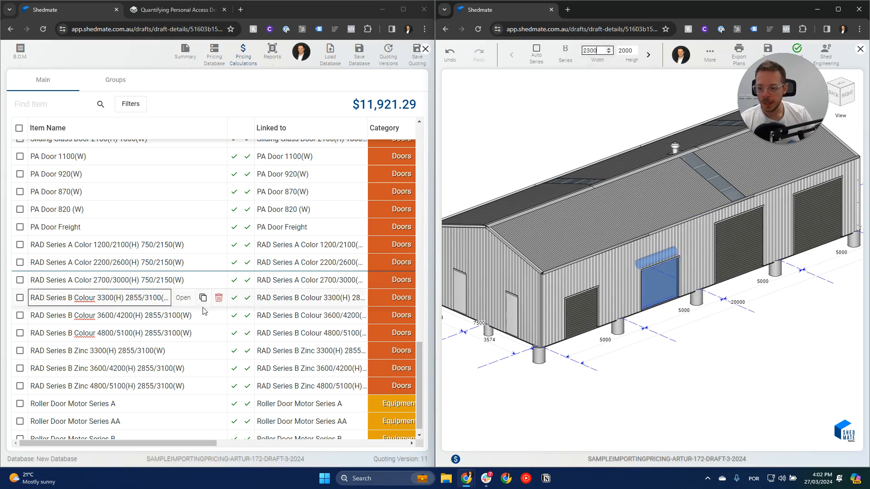
Resize the third roller door on the side wall to width 2900 and height 2100.
{"action": "left_click", "coordinate": [739, 247]}
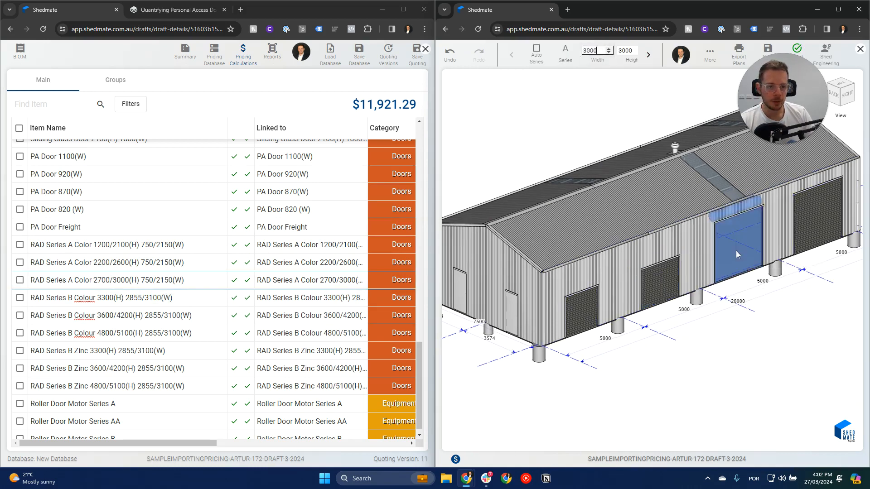
{"action": "left_click_drag", "start_coordinate": [601, 50], "coordinate": [584, 50]}
{"action": "type", "text": "29"}
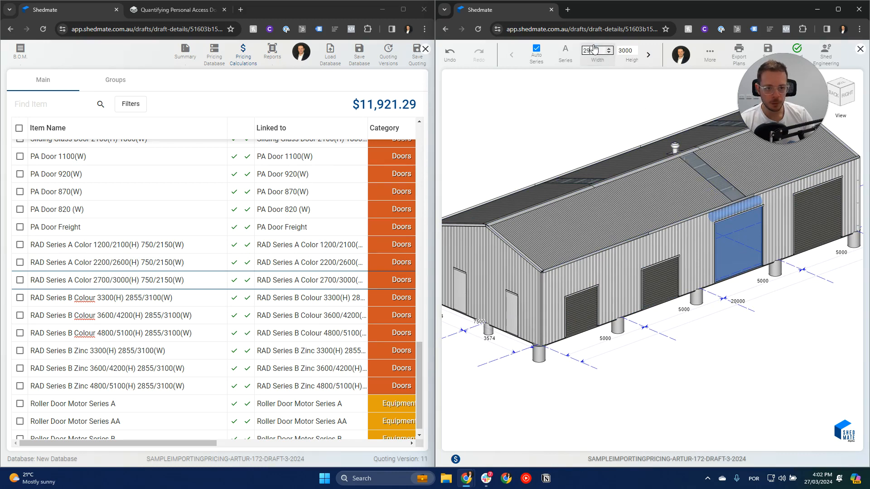
{"action": "type", "text": "00"}
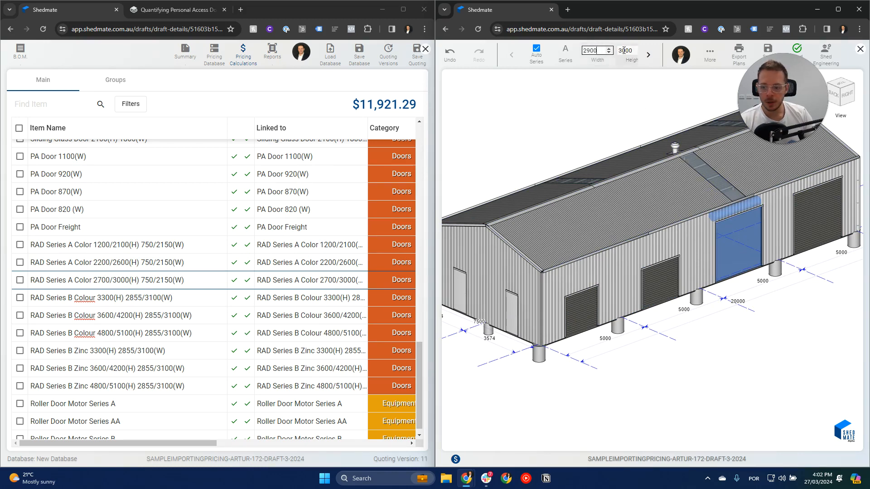
{"action": "double_click", "coordinate": [624, 51]}
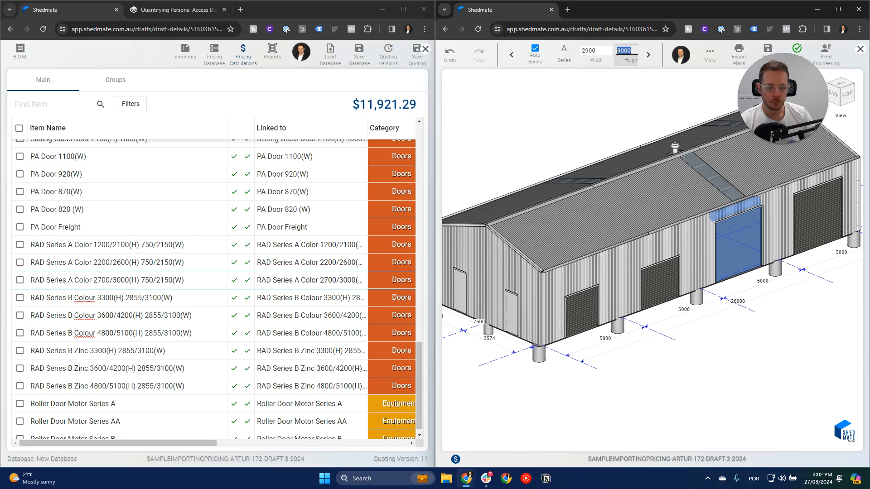
{"action": "type", "text": "210"}
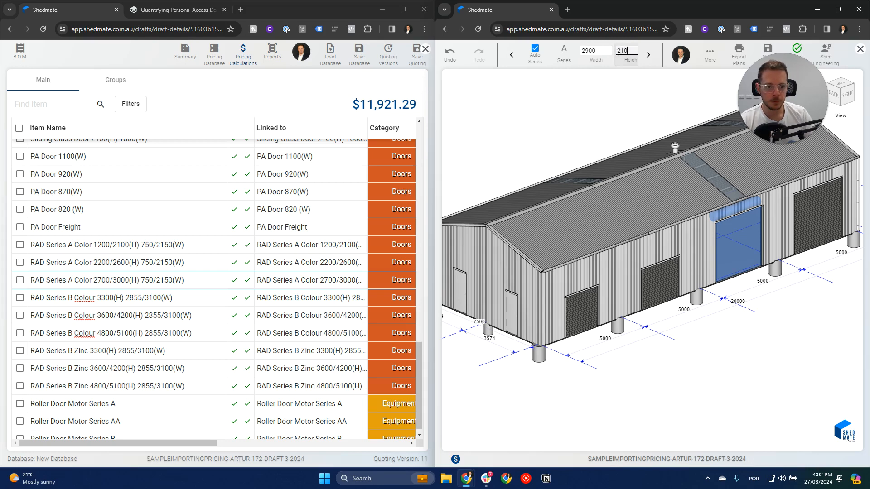
{"action": "left_click", "coordinate": [749, 245]}
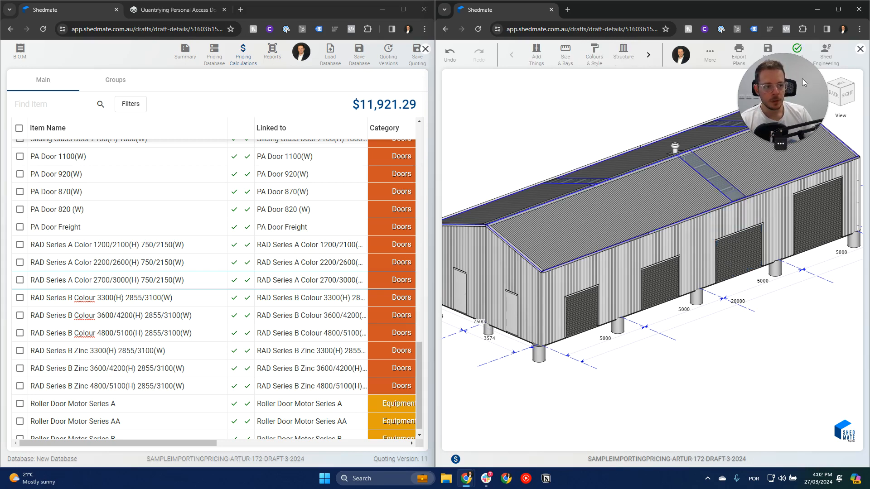
Save the shed with its resized roller doors and save the quoting.
{"action": "left_click_drag", "start_coordinate": [783, 98], "coordinate": [781, 154]}
{"action": "left_click", "coordinate": [768, 53]}
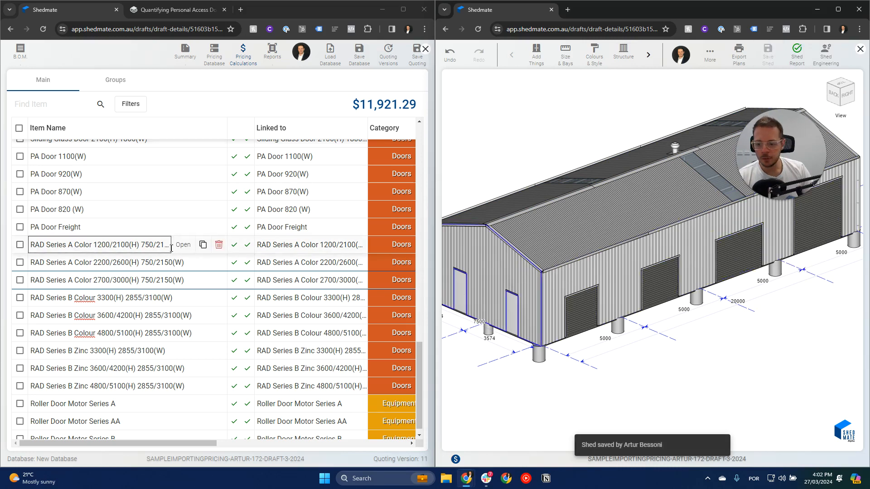
{"action": "left_click_drag", "start_coordinate": [194, 443], "coordinate": [262, 447]}
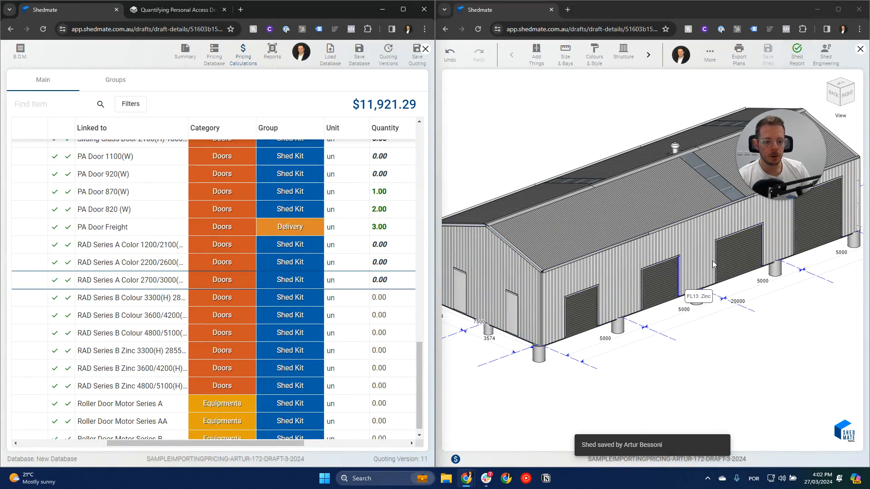
{"action": "left_click", "coordinate": [417, 63]}
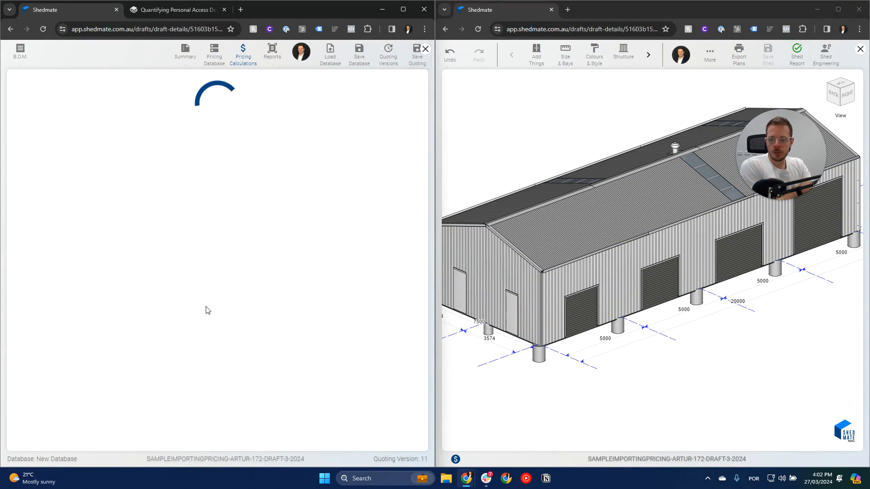
Reload the quoting page full size at the pricing calculations and widen the Item Name column to show the full RAD door names.
{"action": "left_click", "coordinate": [205, 31]}
{"action": "key", "text": "Return"}
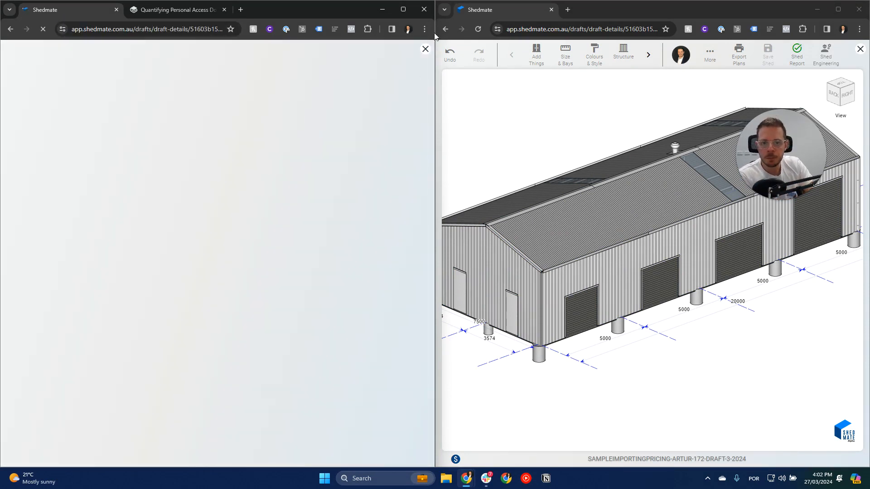
{"action": "left_click", "coordinate": [403, 10]}
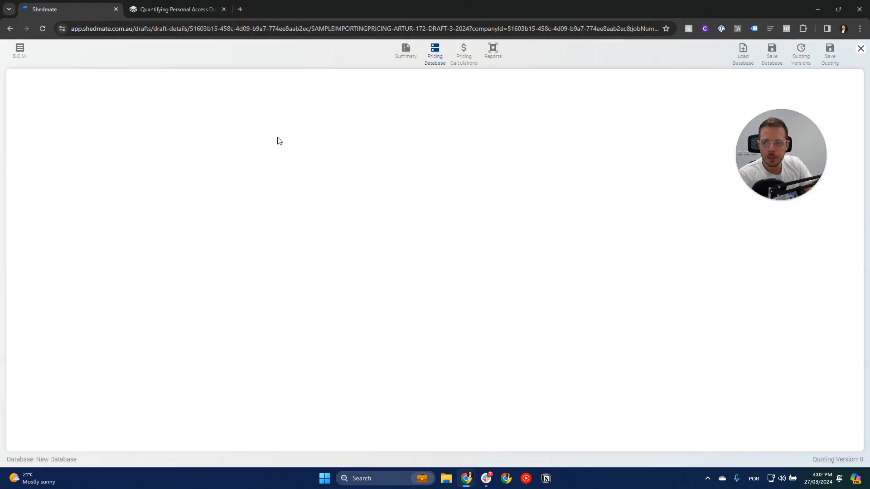
{"action": "left_click", "coordinate": [449, 55]}
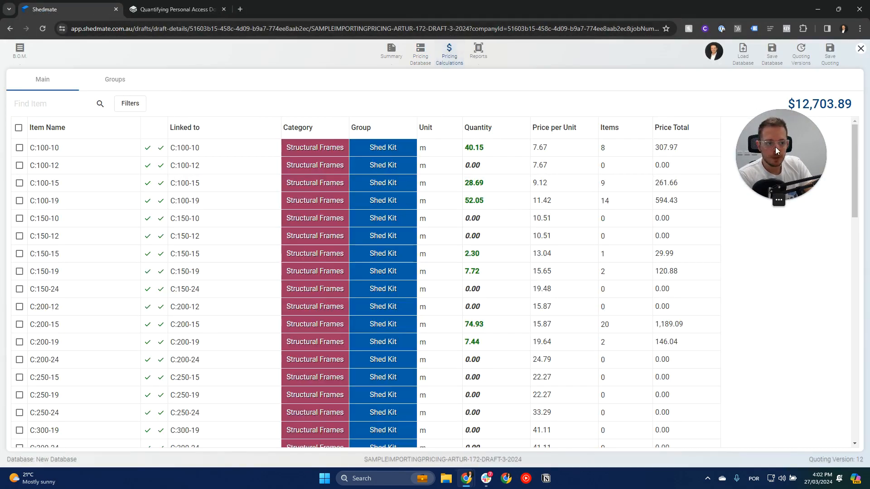
{"action": "left_click_drag", "start_coordinate": [855, 161], "coordinate": [861, 430]}
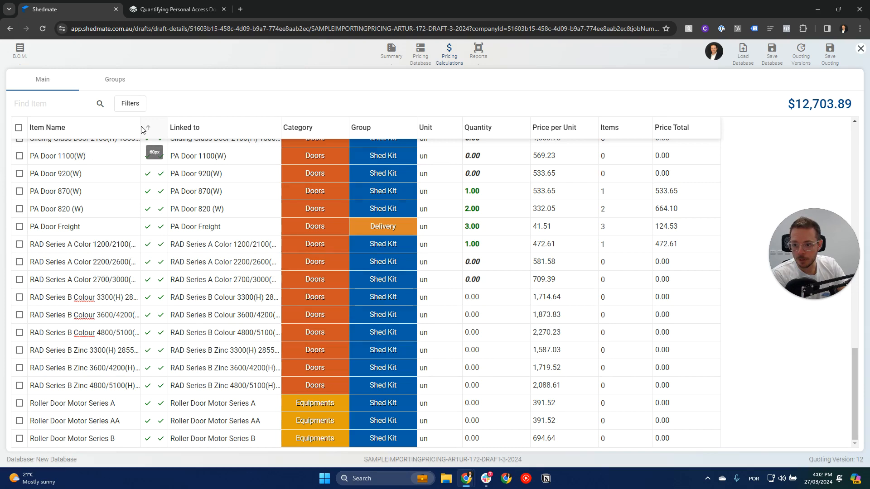
{"action": "left_click_drag", "start_coordinate": [142, 128], "coordinate": [205, 135]}
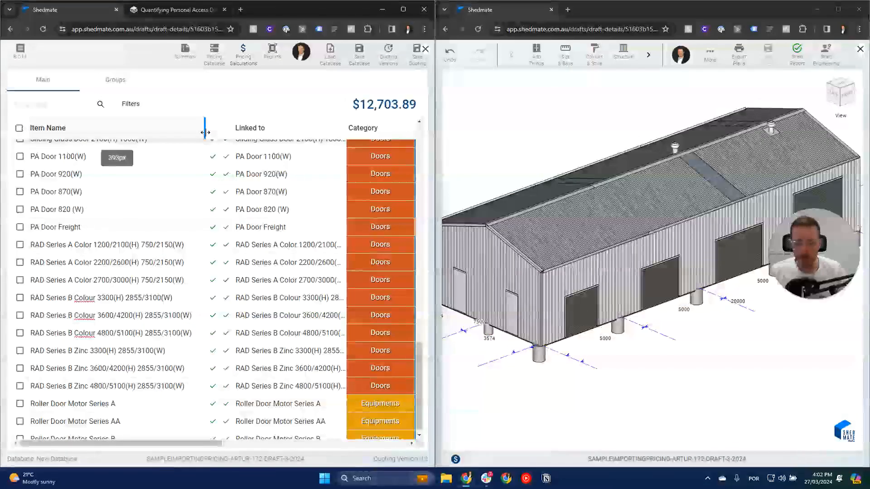
Check the settings of the three resized roller doors and set the second door's series to Series A.
{"action": "left_click", "coordinate": [582, 312]}
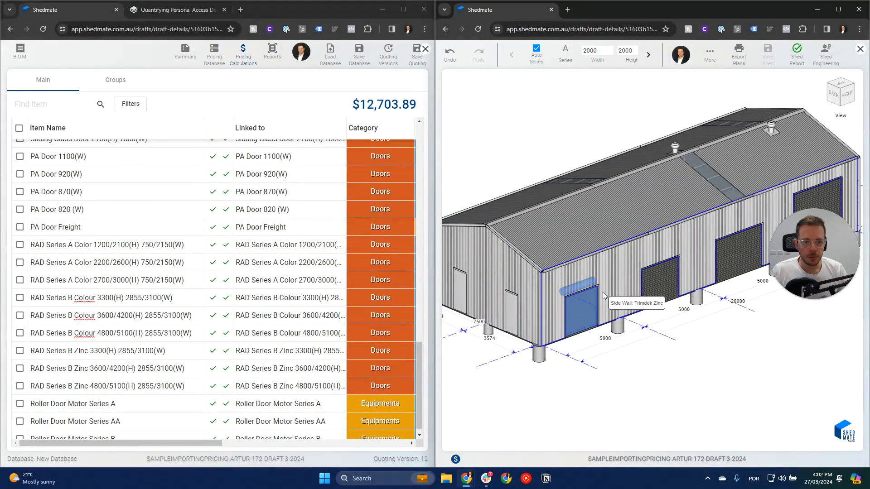
{"action": "left_click", "coordinate": [656, 290]}
{"action": "left_click", "coordinate": [725, 262]}
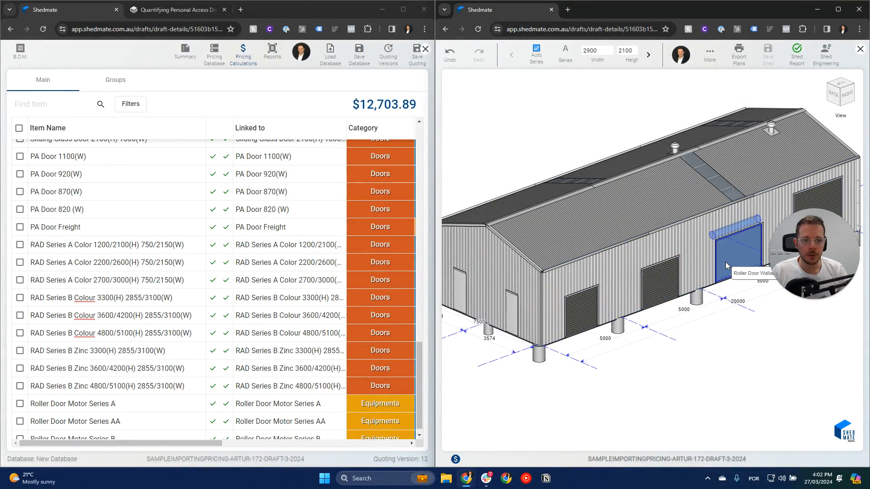
{"action": "left_click", "coordinate": [667, 282]}
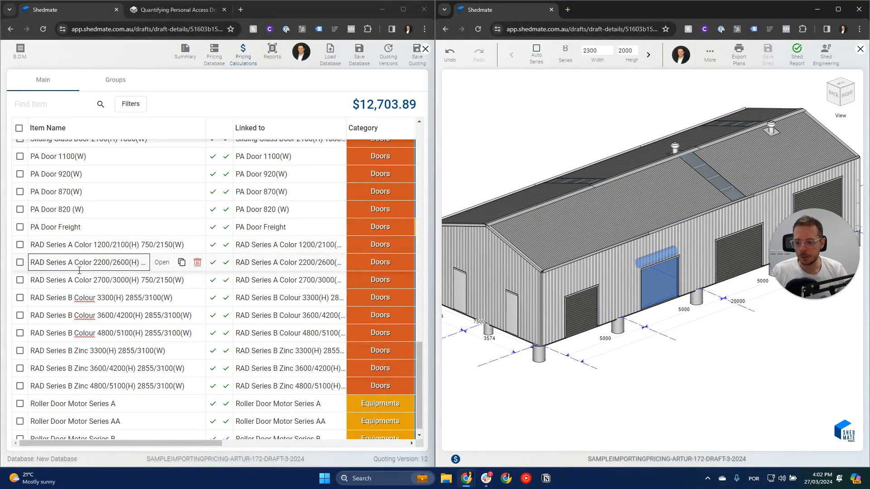
{"action": "left_click", "coordinate": [565, 54]}
{"action": "left_click", "coordinate": [569, 84]}
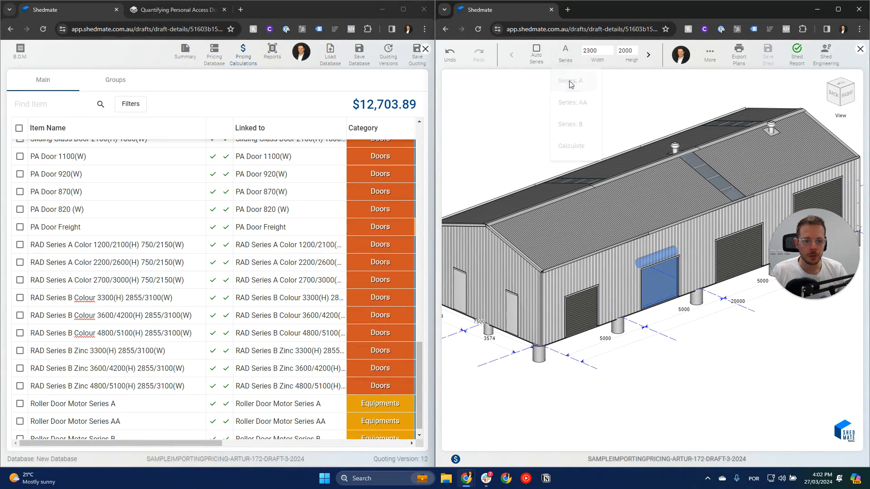
Open the RAD Series A Color 2700/3000(H) item's rule for reference and resize the third roller door to height 2700 and width 2100.
{"action": "left_click", "coordinate": [735, 262]}
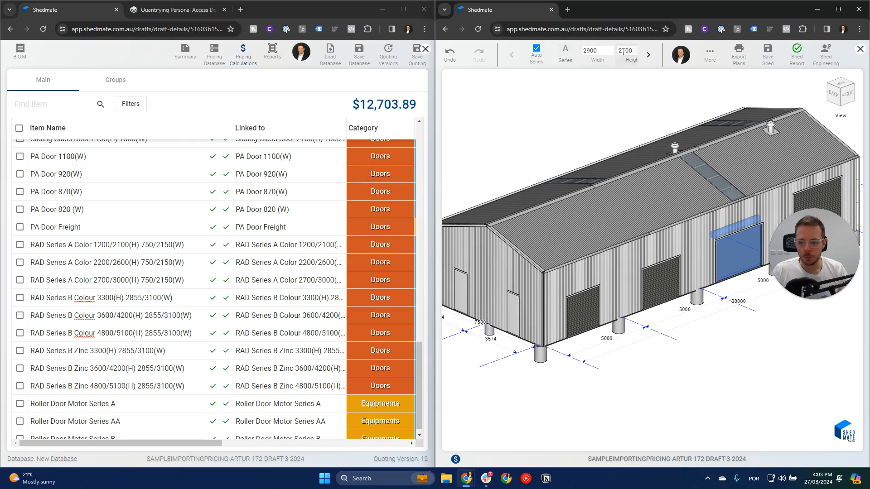
{"action": "mouse_move", "coordinate": [129, 285]}
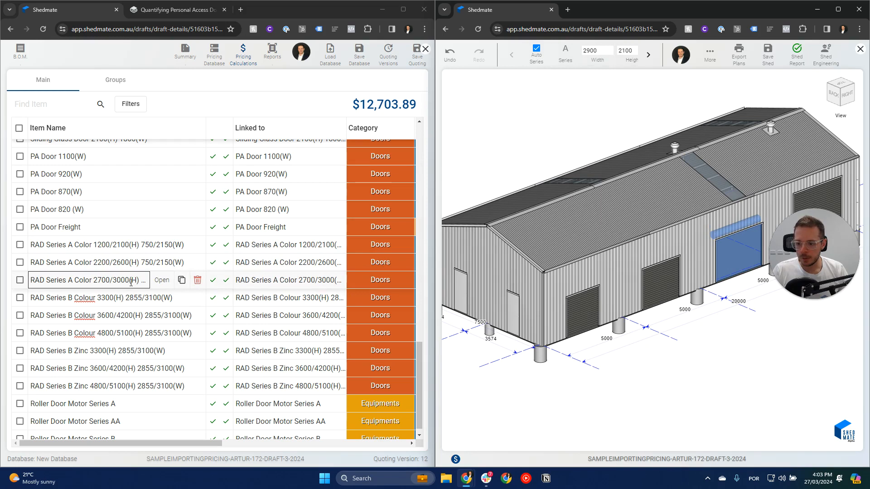
{"action": "left_click", "coordinate": [161, 280]}
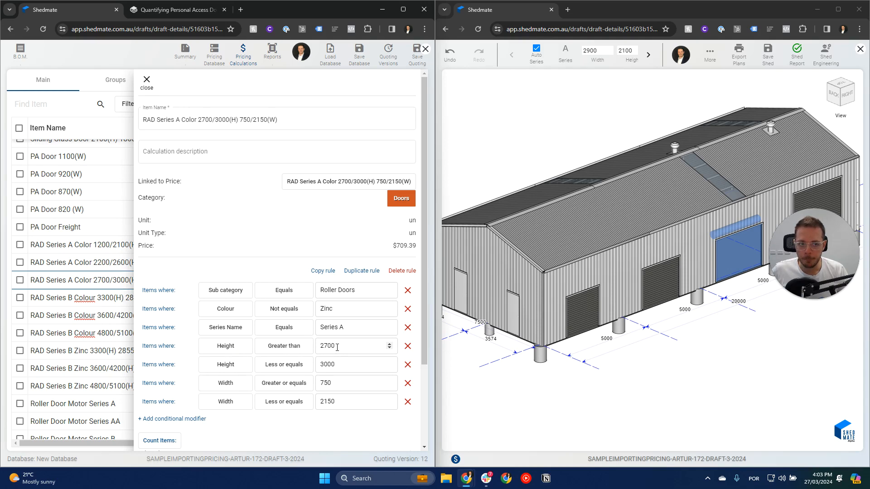
{"action": "left_click", "coordinate": [623, 49]}
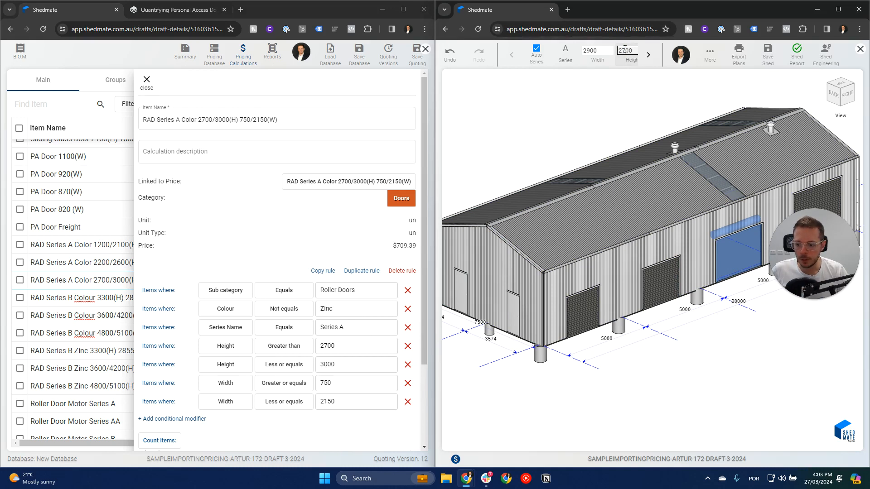
{"action": "left_click", "coordinate": [592, 51]}
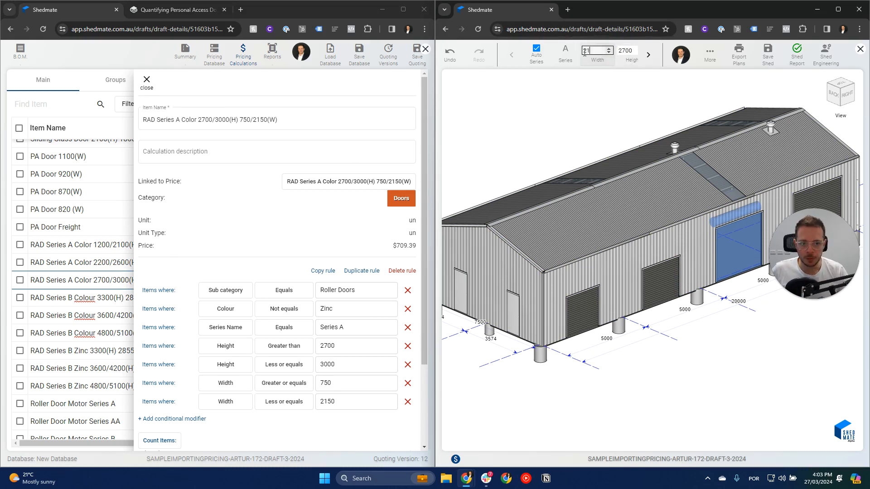
{"action": "left_click", "coordinate": [724, 343]}
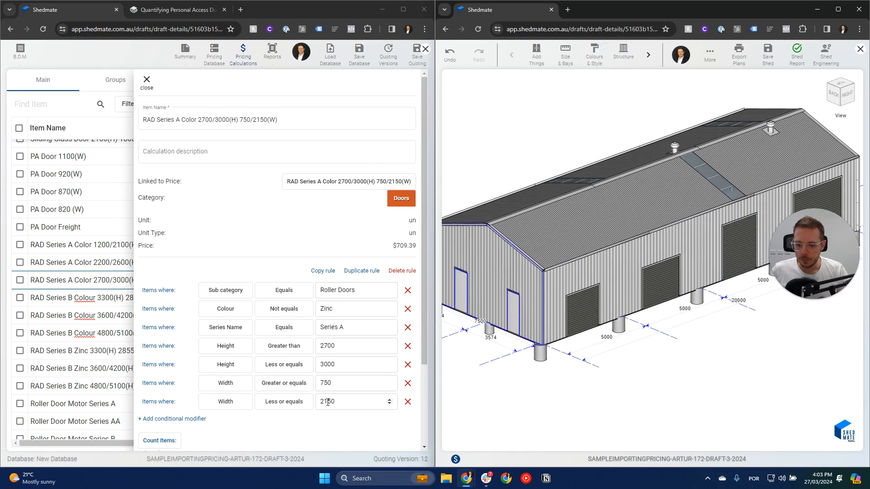
Confirm the RAD Series A Color 2700/3000(H) item's rule and save the shed with its resized third door.
{"action": "scroll", "coordinate": [386, 408], "scroll_direction": "down", "scroll_amount": 4}
{"action": "left_click", "coordinate": [397, 442]}
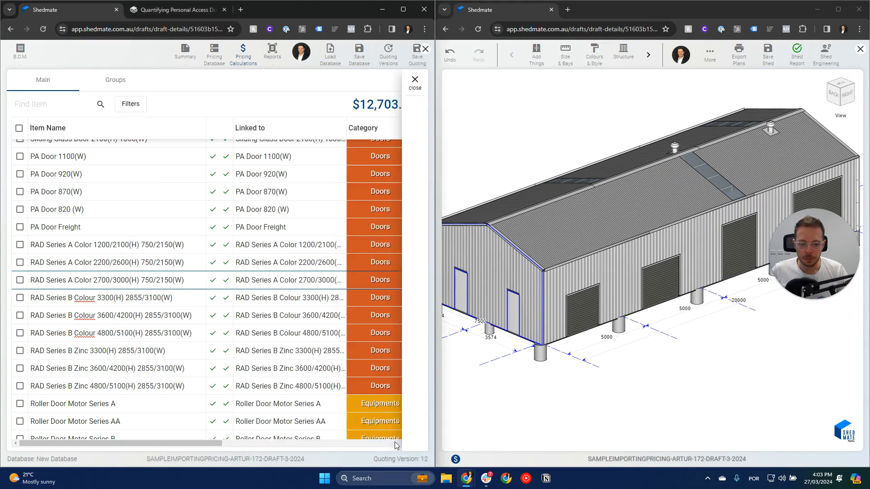
{"action": "left_click", "coordinate": [771, 56]}
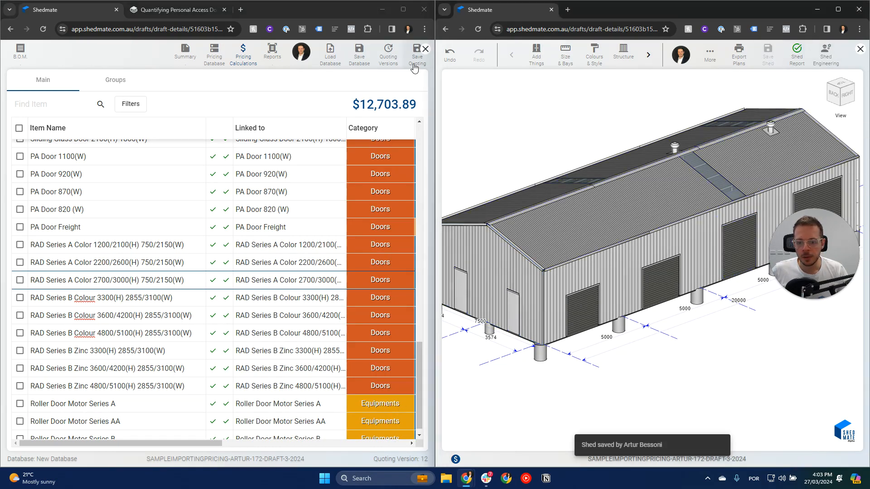
Reload the quoting page and check the RAD door quantities in the pricing calculations at full size.
{"action": "left_click", "coordinate": [192, 29]}
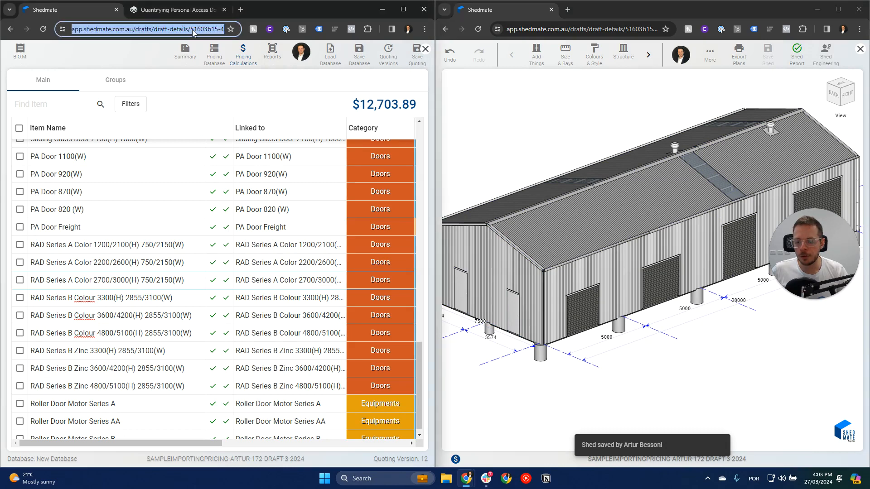
{"action": "key", "text": "Return"}
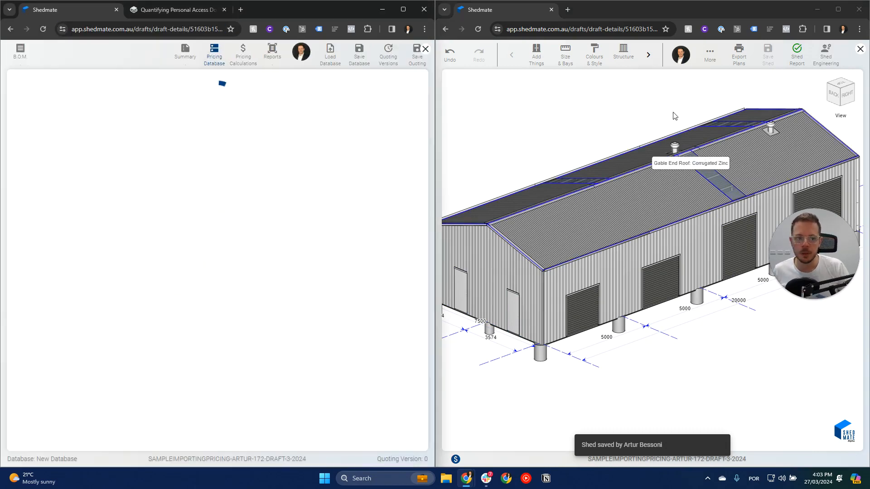
{"action": "left_click", "coordinate": [243, 55]}
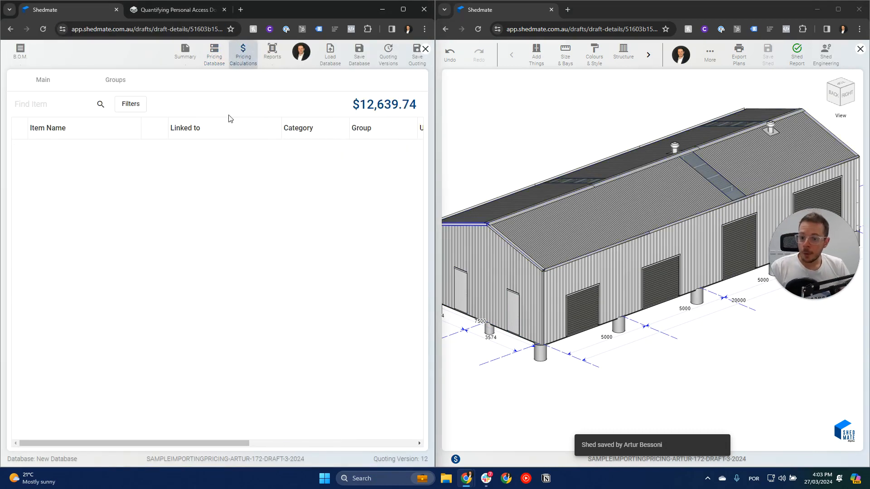
{"action": "scroll", "coordinate": [266, 222], "scroll_direction": "down", "scroll_amount": 20}
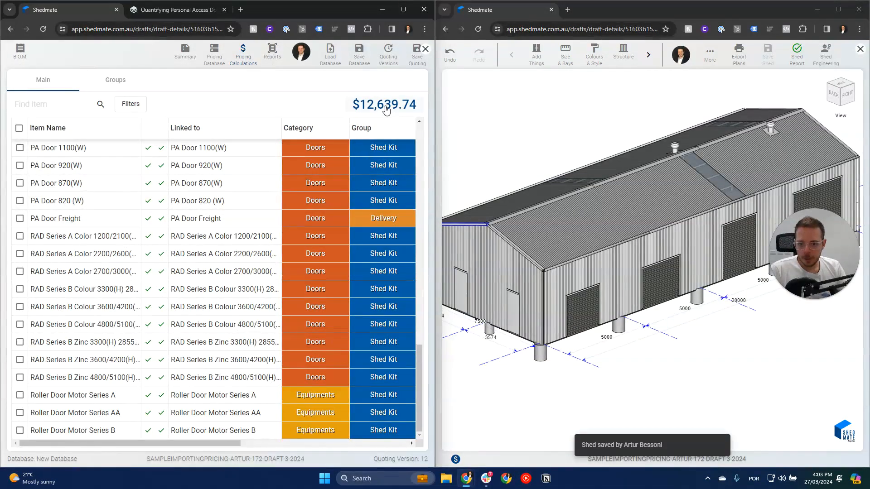
{"action": "left_click", "coordinate": [403, 9]}
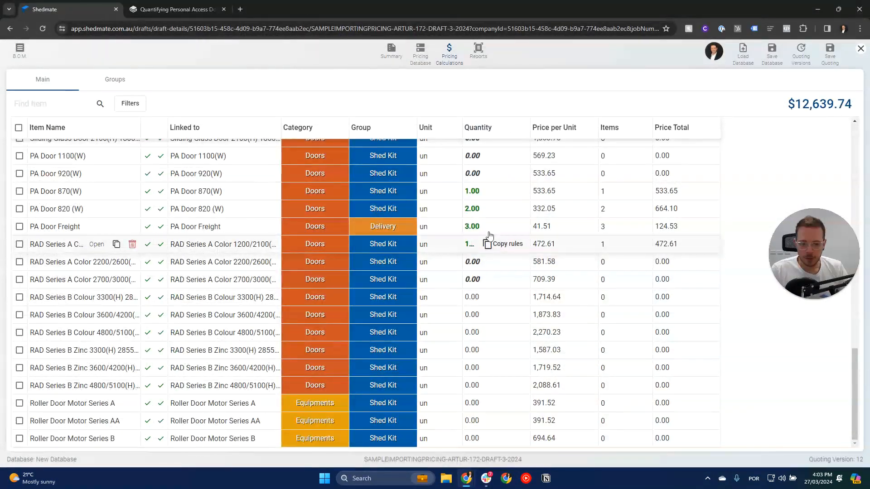
{"action": "scroll", "coordinate": [516, 298], "scroll_direction": "up", "scroll_amount": 1}
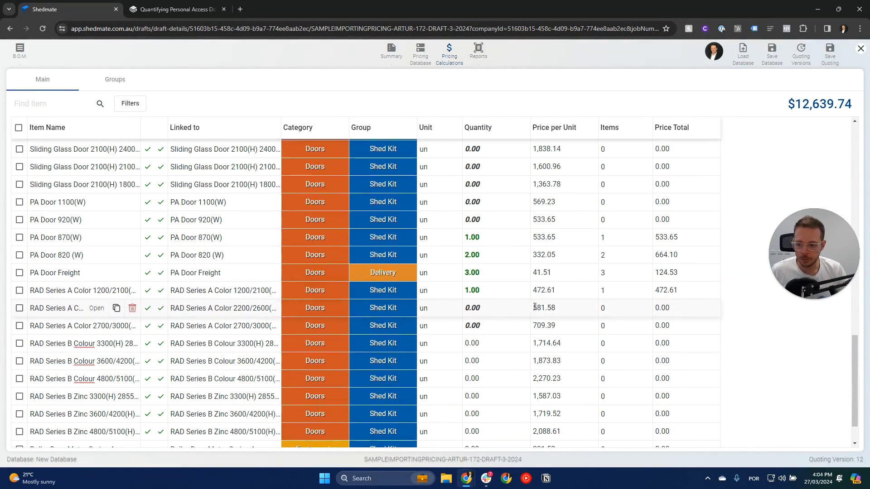
Reload the shed model beside the quoting and check the series, width and height of the three resized roller doors.
{"action": "key", "text": "super+Left"}
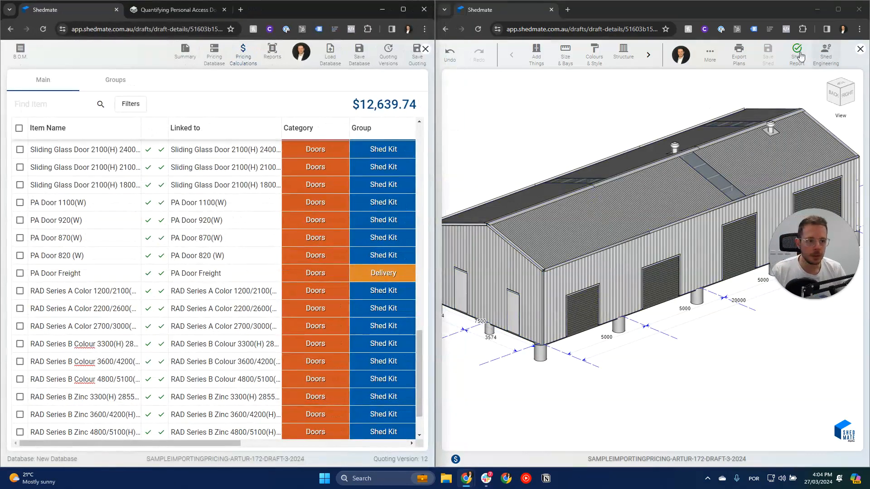
{"action": "left_click", "coordinate": [769, 56]}
{"action": "left_click", "coordinate": [627, 29]}
{"action": "key", "text": "Return"}
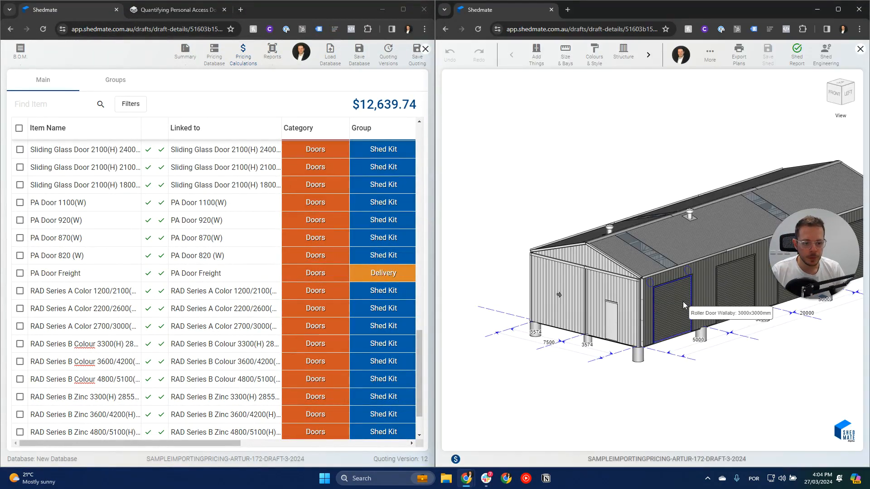
{"action": "left_click", "coordinate": [760, 112]}
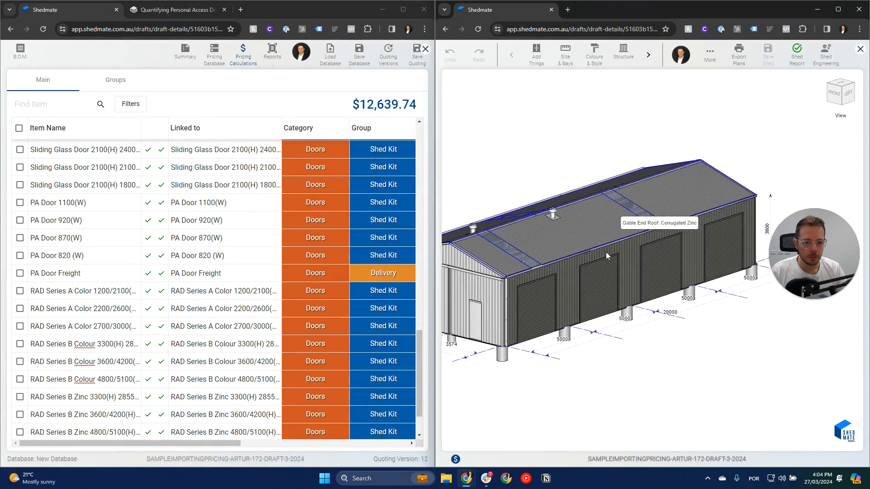
{"action": "left_click_drag", "start_coordinate": [669, 334], "coordinate": [446, 331]}
{"action": "left_click_drag", "start_coordinate": [735, 344], "coordinate": [652, 336]}
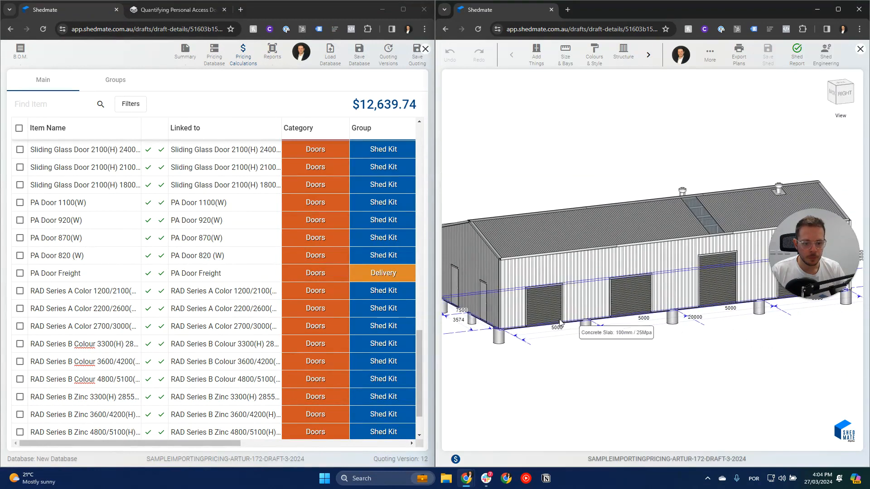
{"action": "left_click", "coordinate": [544, 304]}
{"action": "left_click", "coordinate": [646, 297]}
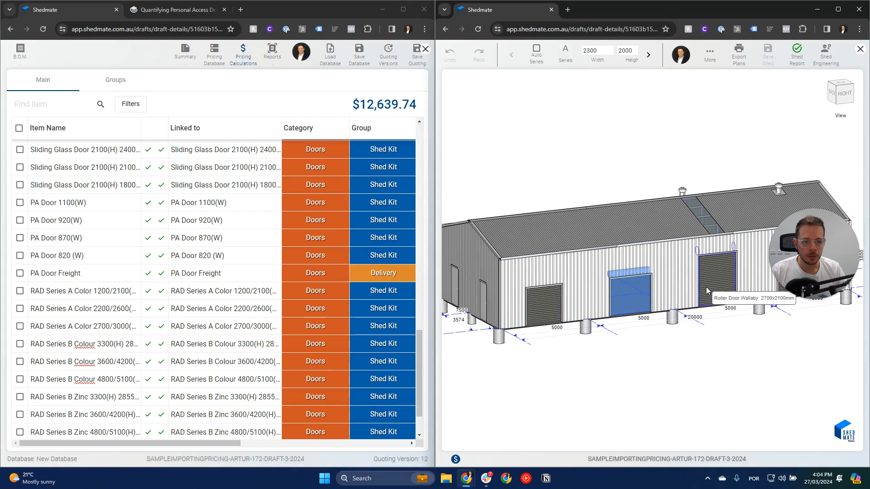
{"action": "left_click", "coordinate": [717, 276]}
{"action": "left_click", "coordinate": [589, 163]}
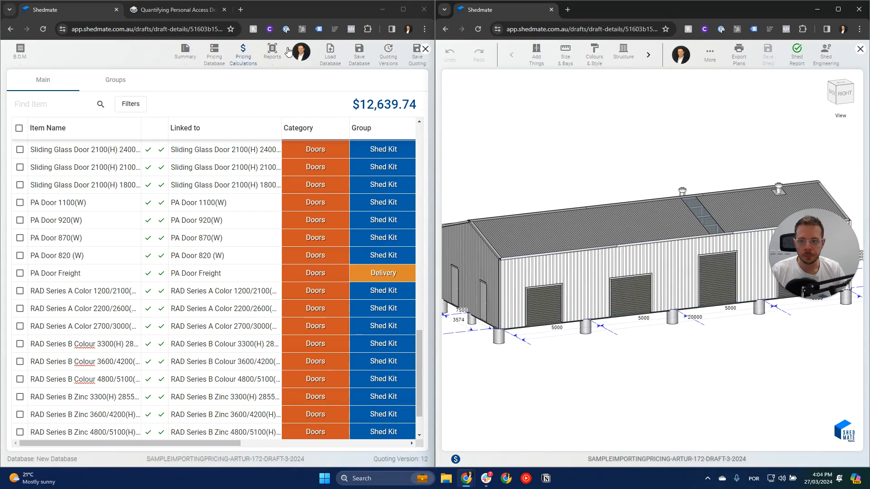
Reload the quoting page at full size and return to the RAD door items in the pricing calculations.
{"action": "left_click", "coordinate": [403, 10]}
{"action": "left_click", "coordinate": [439, 22]}
{"action": "type", "text": ","}
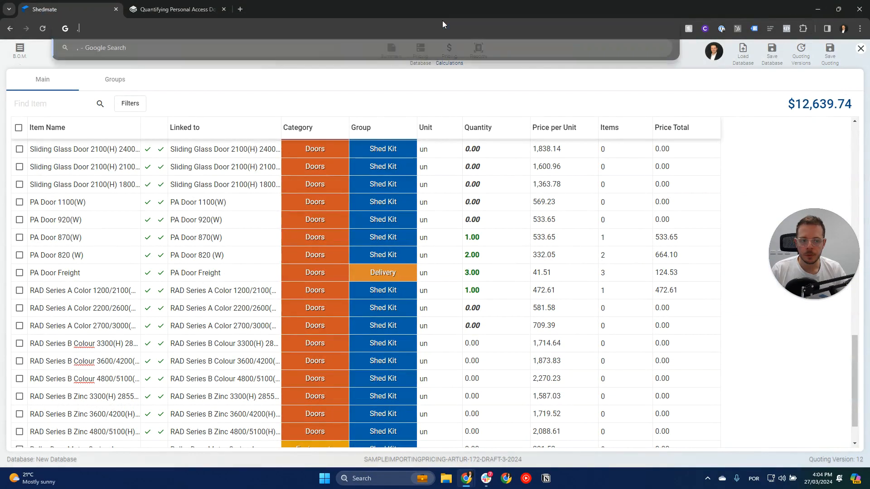
{"action": "key", "text": "BackSpace"}
{"action": "key", "text": "Escape"}
{"action": "key", "text": "Return"}
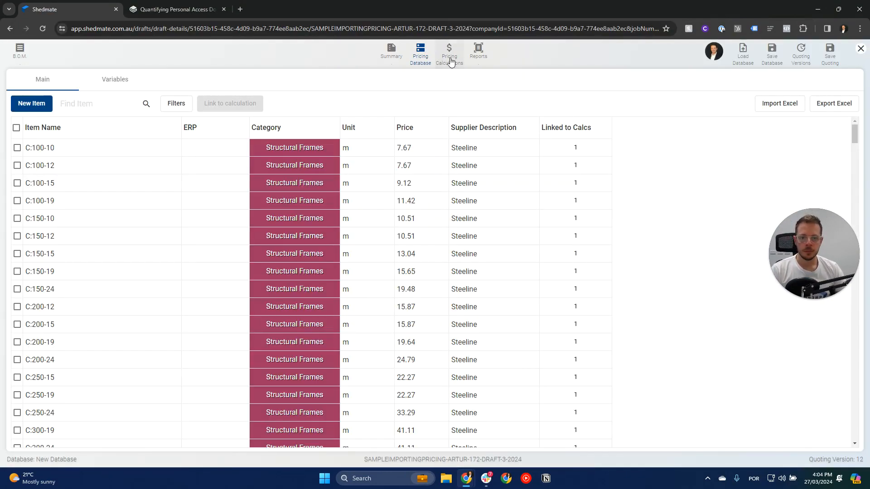
{"action": "left_click", "coordinate": [450, 62]}
{"action": "left_click_drag", "start_coordinate": [855, 145], "coordinate": [858, 386]}
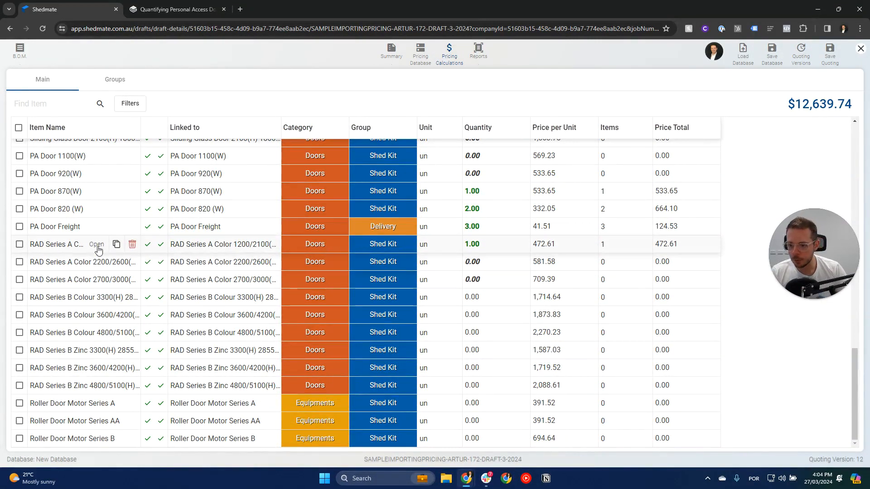
Review the height and width conditions in the RAD Series A Color 1200/2100(H) and 2200/2600(H) items' rules.
{"action": "left_click", "coordinate": [97, 247]}
{"action": "left_click_drag", "start_coordinate": [785, 312], "coordinate": [782, 189]}
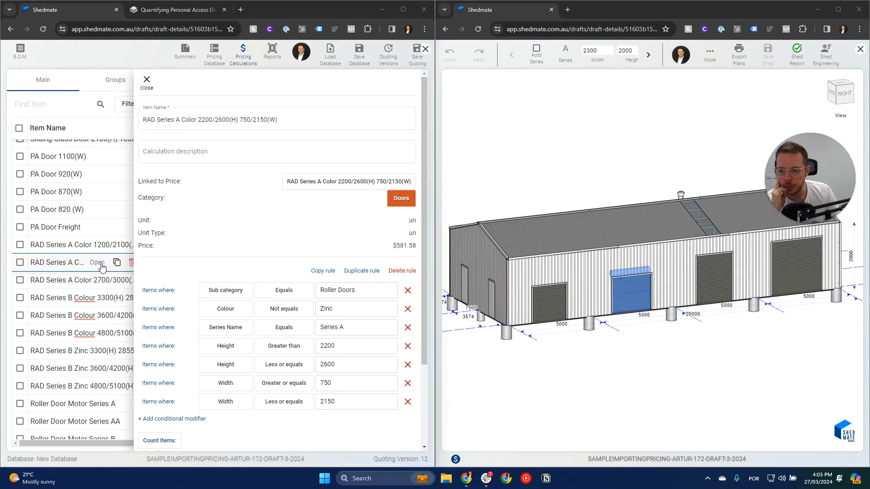
{"action": "left_click", "coordinate": [146, 80]}
Widen the Item Name column to show the full RAD names and resize the second roller door to height 2300 and width 2100.
{"action": "left_click_drag", "start_coordinate": [141, 128], "coordinate": [220, 136]}
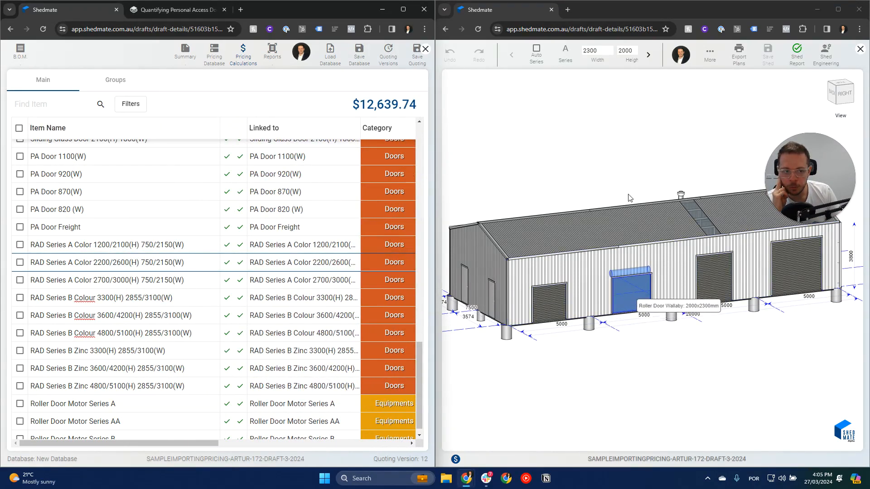
{"action": "left_click", "coordinate": [622, 53]}
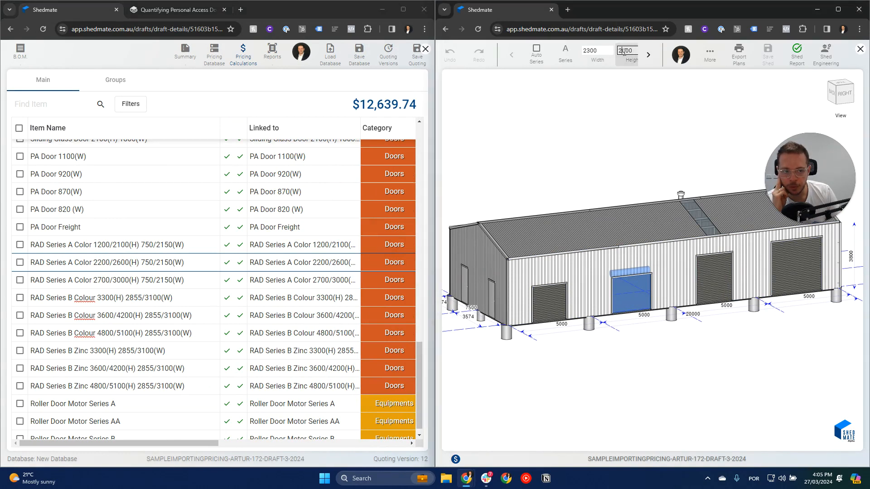
{"action": "type", "text": "23"}
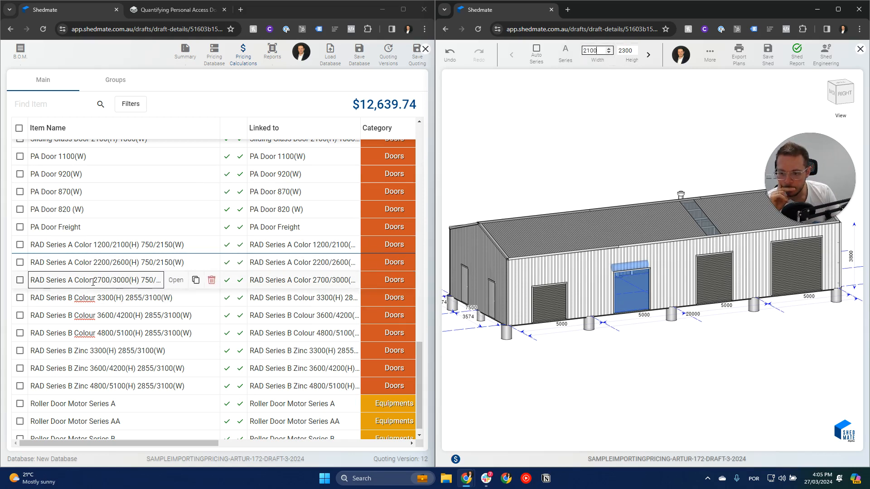
Check the third roller door's size and set the RAD Series A Color 2700/3000(H) rule's minimum height condition to Greater or equals 2700.
{"action": "left_click", "coordinate": [714, 272]}
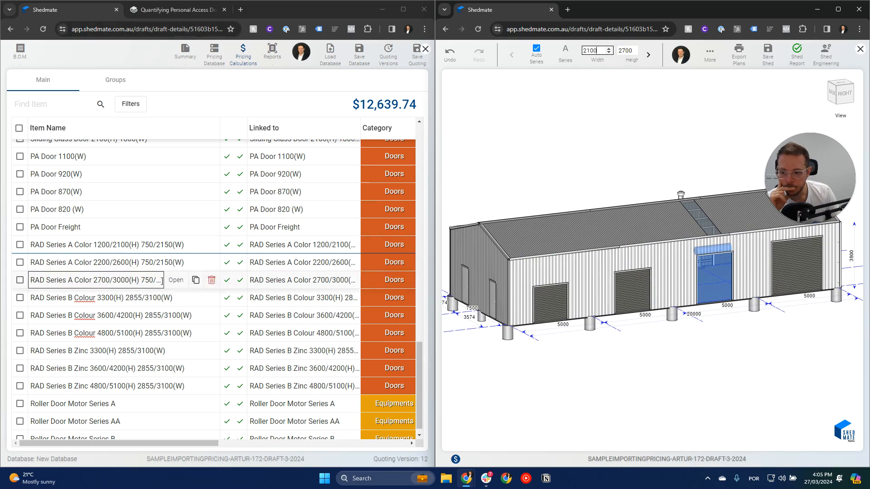
{"action": "left_click", "coordinate": [177, 281]}
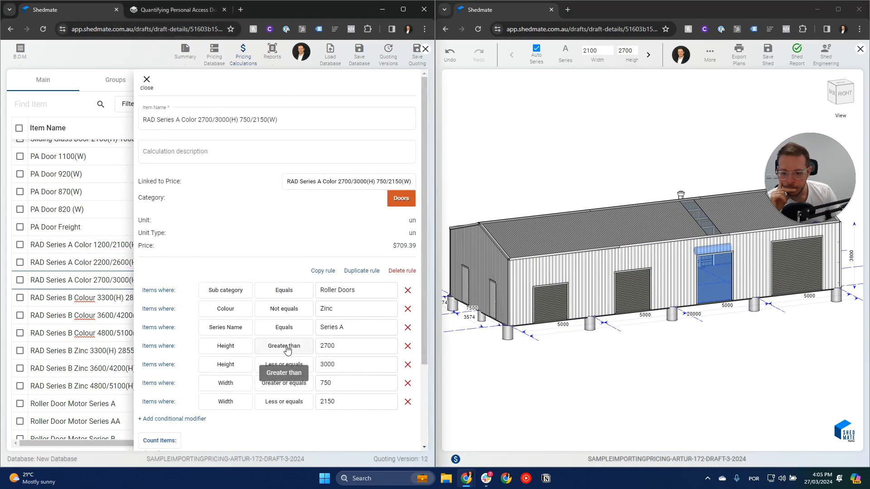
{"action": "left_click", "coordinate": [286, 347]}
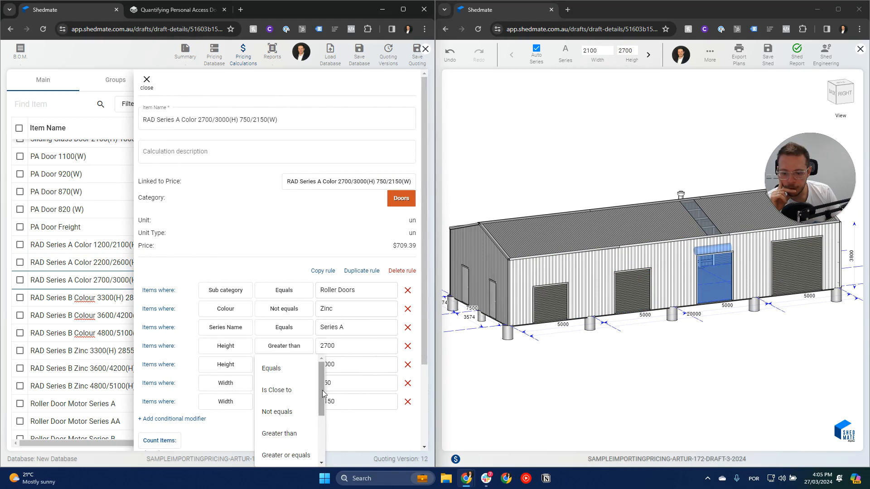
{"action": "left_click", "coordinate": [286, 446]}
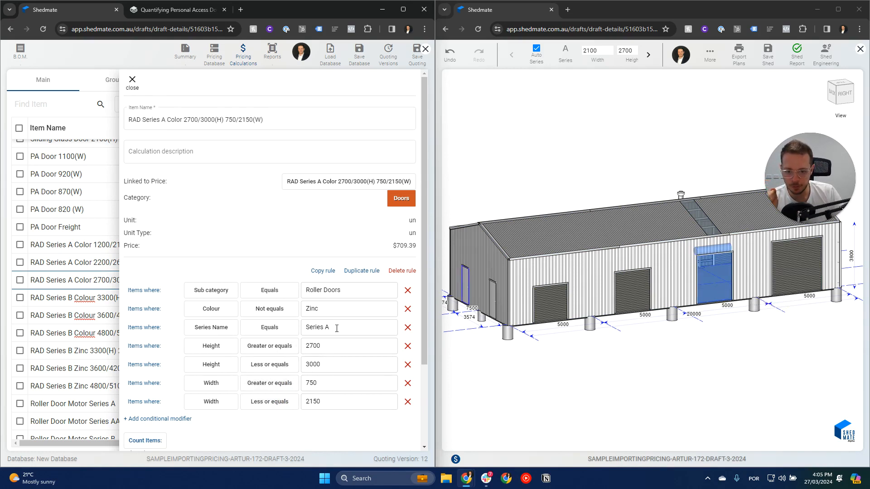
{"action": "scroll", "coordinate": [337, 328], "scroll_direction": "down", "scroll_amount": 3}
{"action": "left_click", "coordinate": [407, 448]}
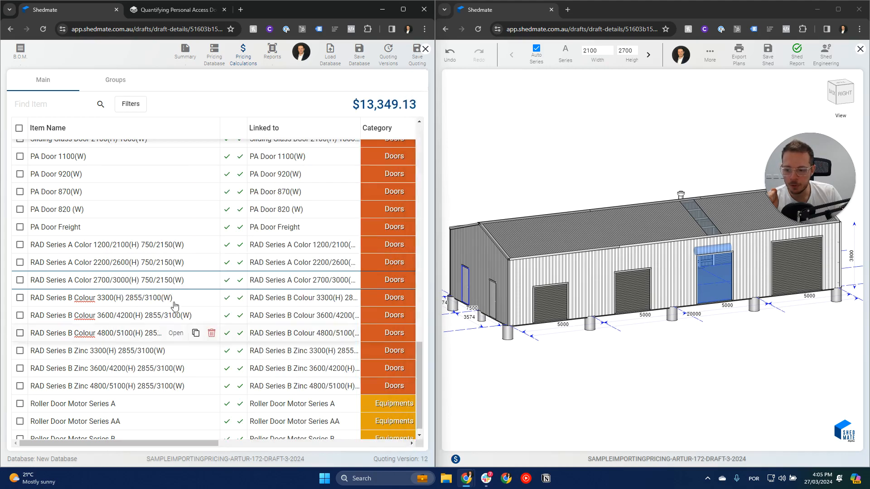
Set the RAD Series A Color 2200/2600(H) rule's minimum height condition to Greater or equals 2200 and confirm the rule.
{"action": "left_click", "coordinate": [176, 262]}
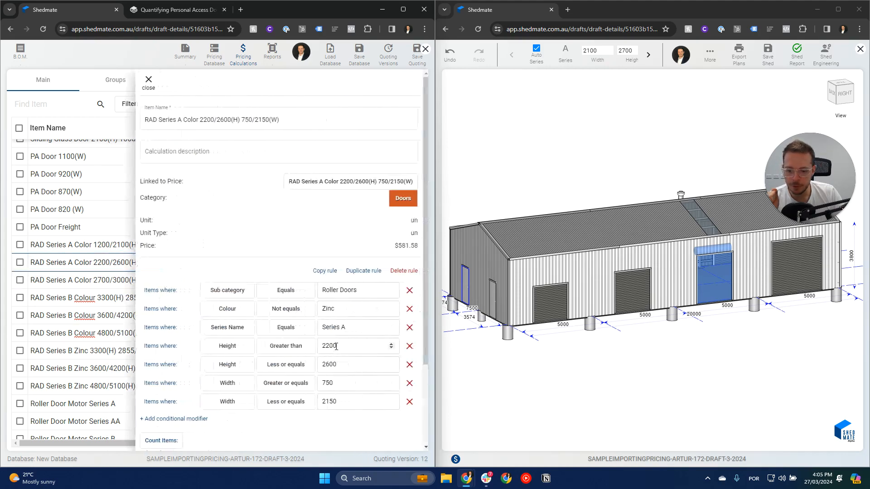
{"action": "left_click", "coordinate": [289, 349]}
{"action": "left_click", "coordinate": [296, 454]}
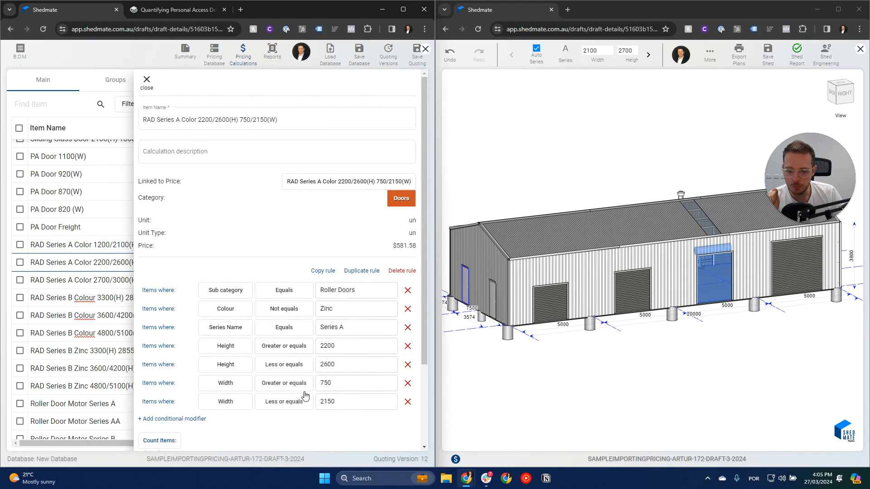
{"action": "scroll", "coordinate": [319, 311], "scroll_direction": "down", "scroll_amount": 1}
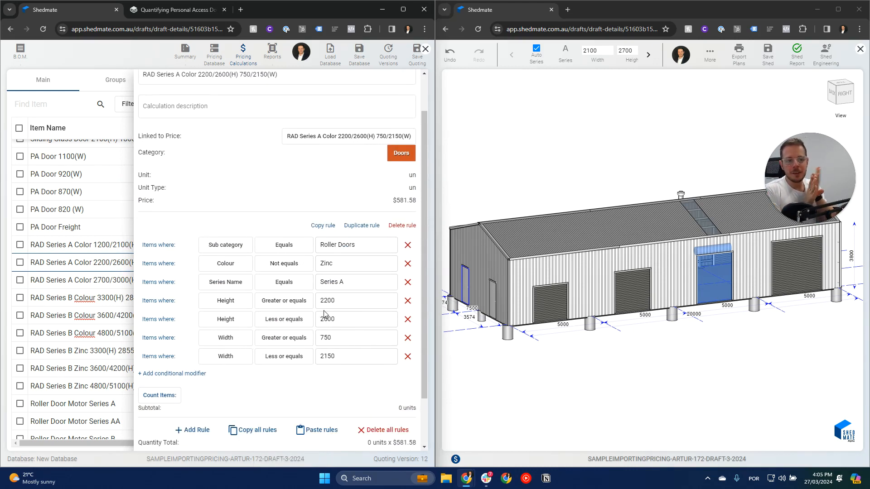
{"action": "scroll", "coordinate": [331, 309], "scroll_direction": "down", "scroll_amount": 1}
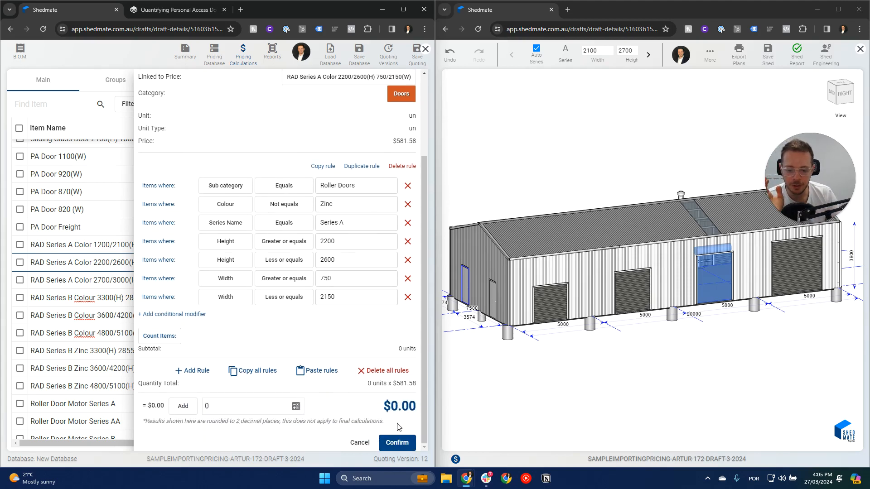
{"action": "left_click", "coordinate": [396, 443]}
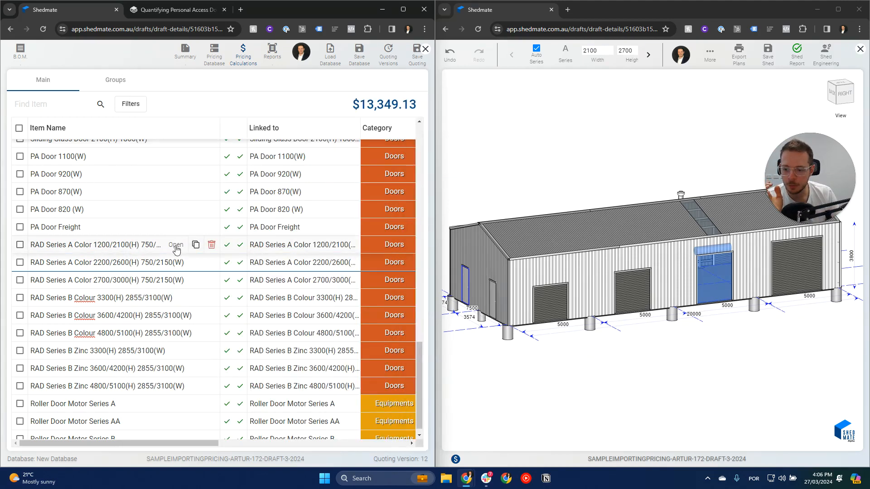
Set the RAD Series A Color 1200/2100(H) rule's minimum height condition to Greater or equals 1200 and confirm the rule.
{"action": "left_click", "coordinate": [176, 247]}
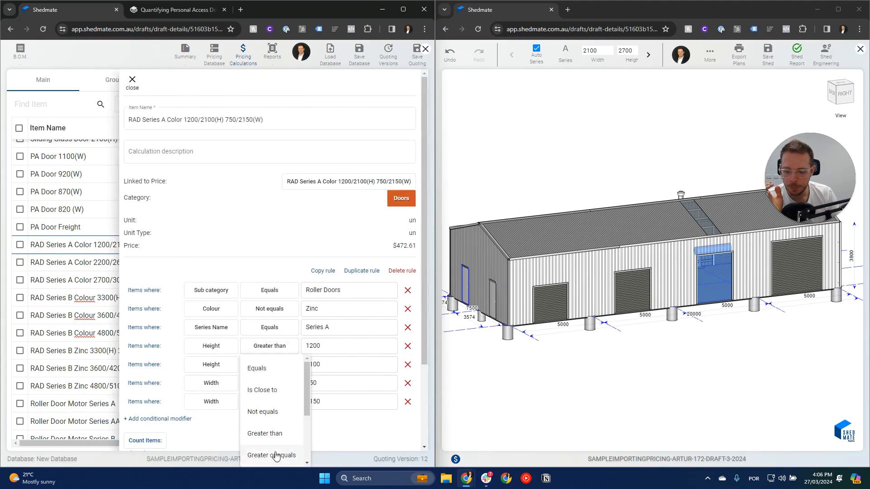
{"action": "left_click", "coordinate": [278, 454]}
{"action": "scroll", "coordinate": [274, 358], "scroll_direction": "down", "scroll_amount": 3}
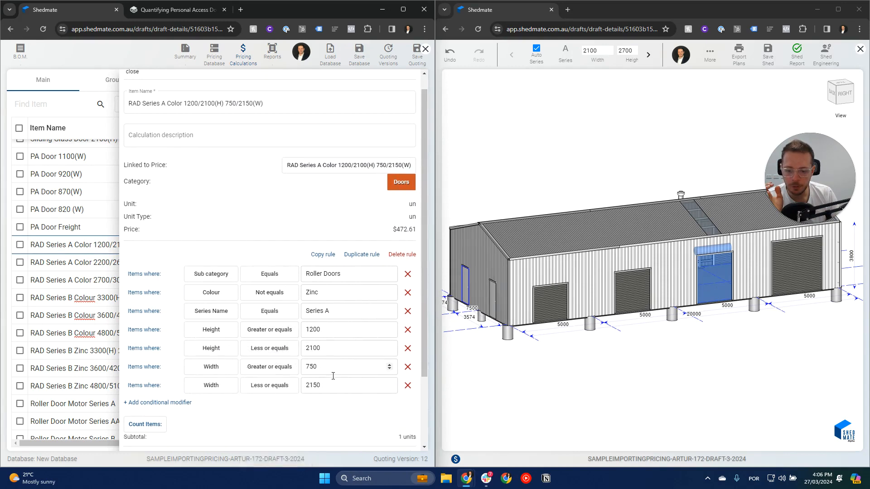
{"action": "left_click", "coordinate": [397, 443]}
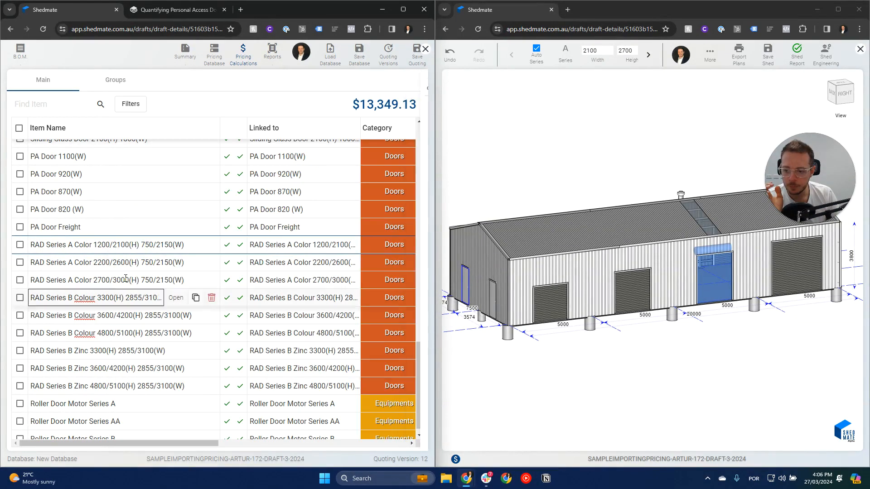
Check the conditions of the RAD Series A Color 2200/2600(H) and 2700/3000(H) rules and confirm both.
{"action": "left_click", "coordinate": [175, 263]}
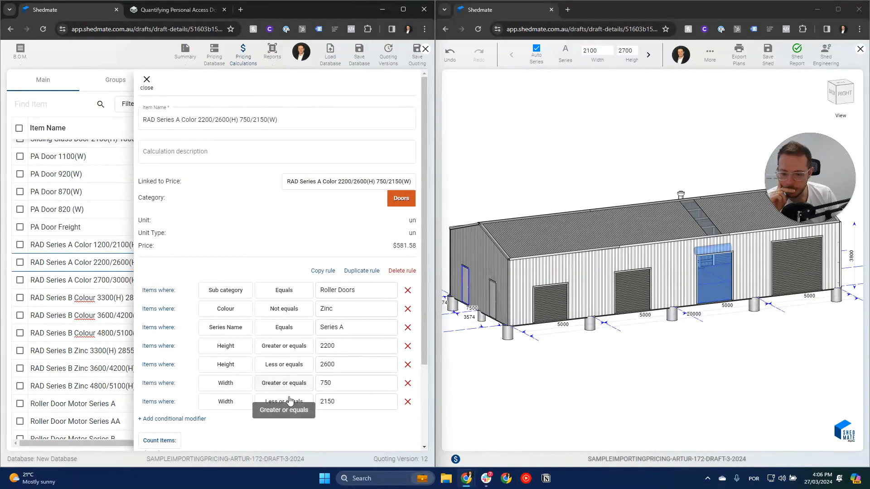
{"action": "scroll", "coordinate": [400, 431], "scroll_direction": "down", "scroll_amount": 2}
{"action": "scroll", "coordinate": [400, 433], "scroll_direction": "down", "scroll_amount": 1}
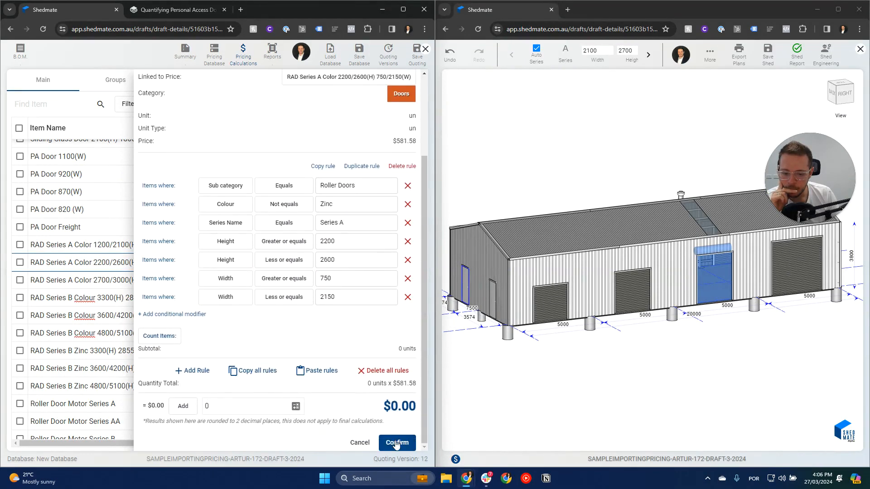
{"action": "left_click", "coordinate": [397, 443]}
{"action": "left_click", "coordinate": [172, 283]}
{"action": "scroll", "coordinate": [272, 286], "scroll_direction": "down", "scroll_amount": 3}
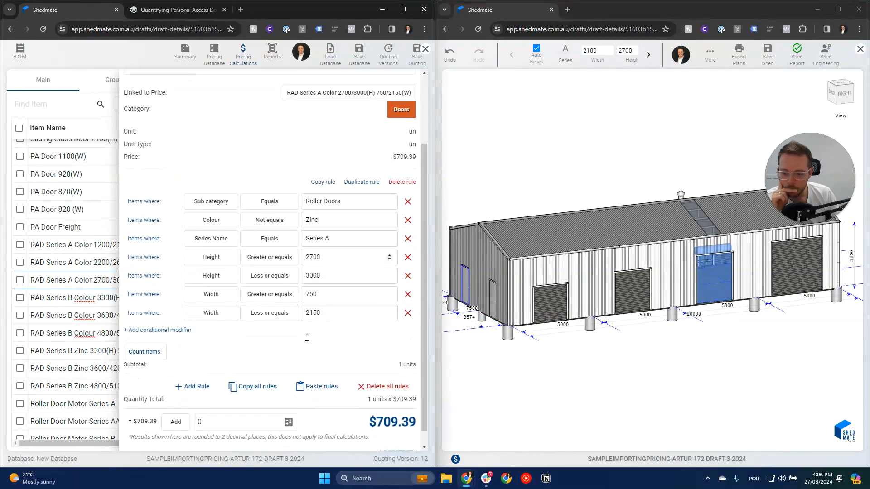
{"action": "scroll", "coordinate": [398, 446], "scroll_direction": "down", "scroll_amount": 1}
{"action": "left_click", "coordinate": [397, 442]}
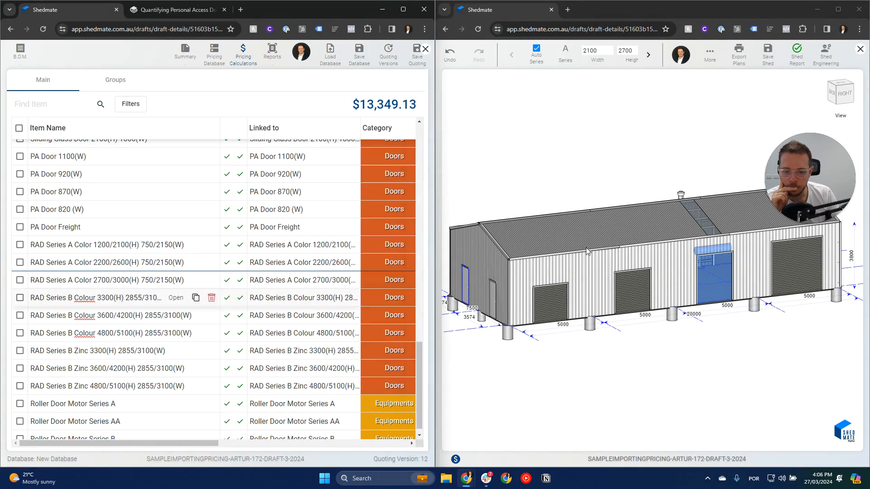
Save the shed, then maximise the quoting window and save the quoting.
{"action": "left_click", "coordinate": [770, 55]}
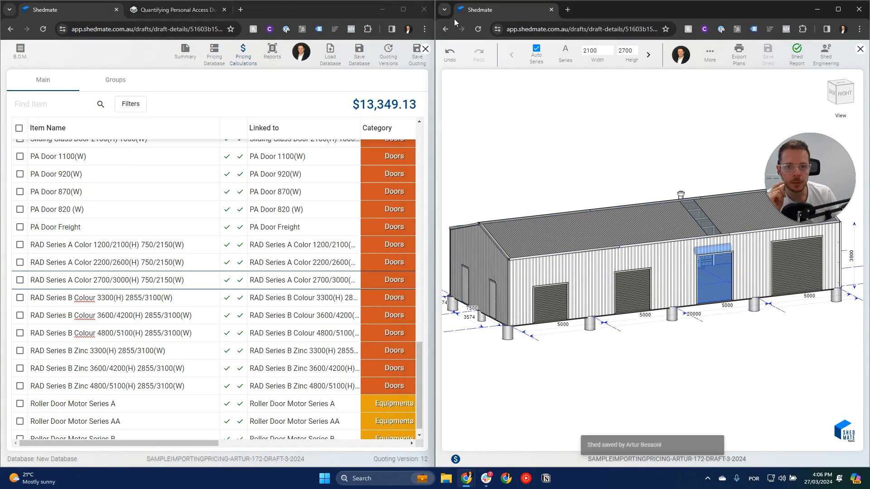
{"action": "left_click", "coordinate": [402, 9]}
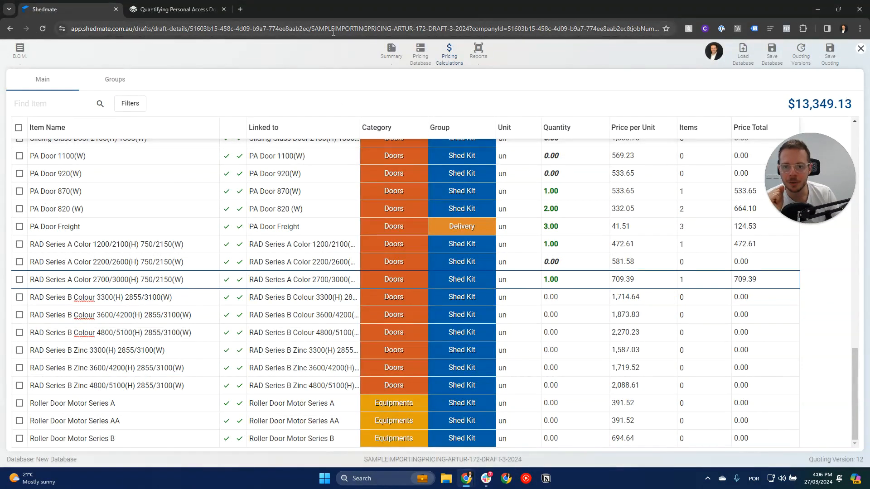
{"action": "left_click", "coordinate": [462, 29]}
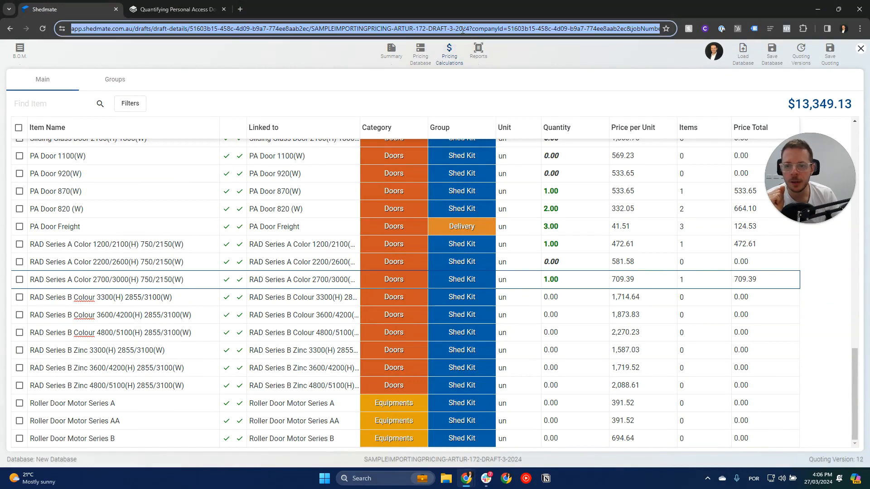
{"action": "key", "text": "Return"}
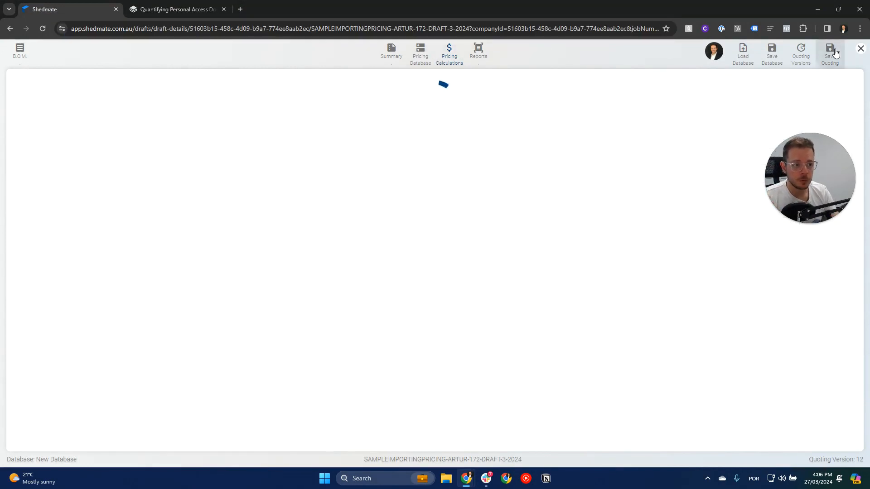
Reload the quoting page and reopen the pricing calculations at the RAD door items.
{"action": "left_click", "coordinate": [490, 25]}
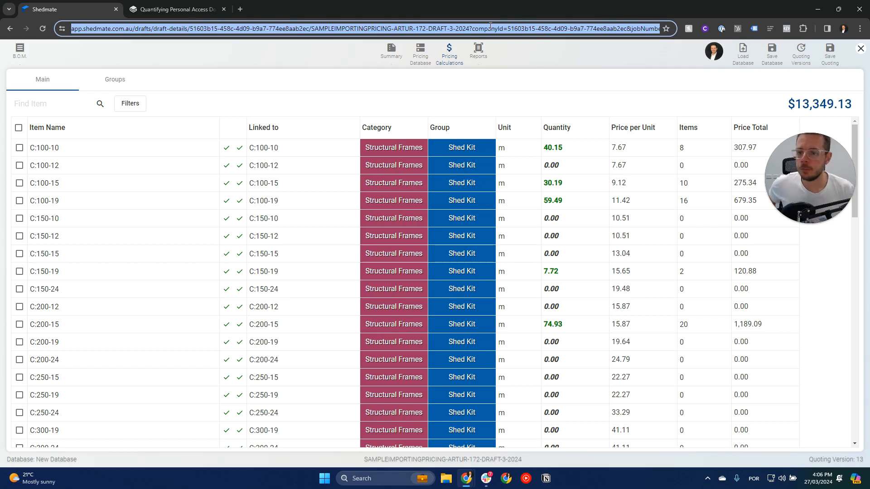
{"action": "key", "text": "Return"}
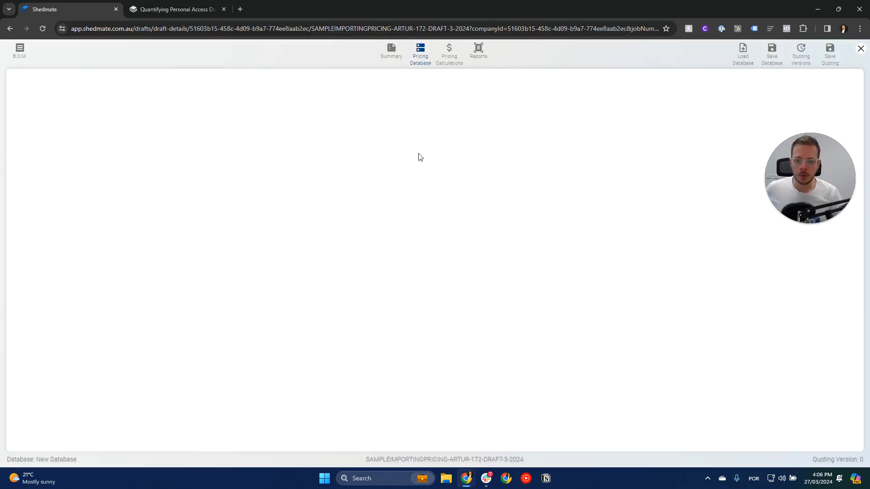
{"action": "left_click", "coordinate": [449, 52]}
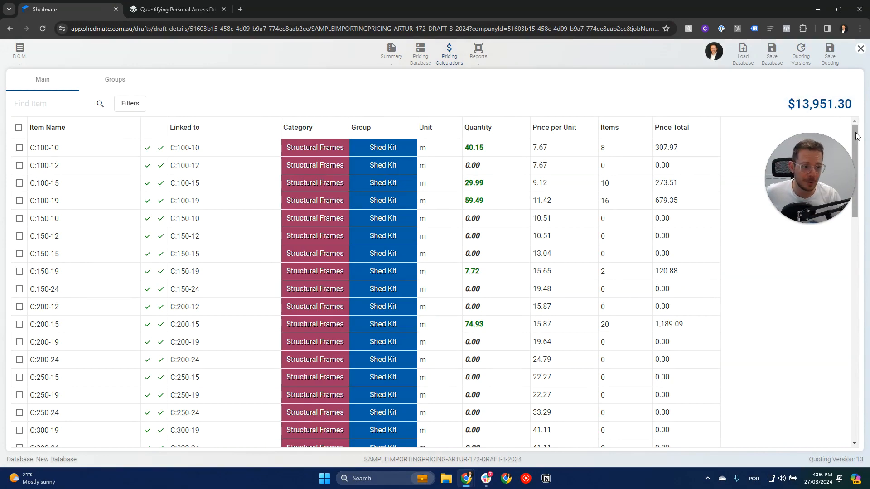
{"action": "left_click_drag", "start_coordinate": [855, 182], "coordinate": [869, 409]}
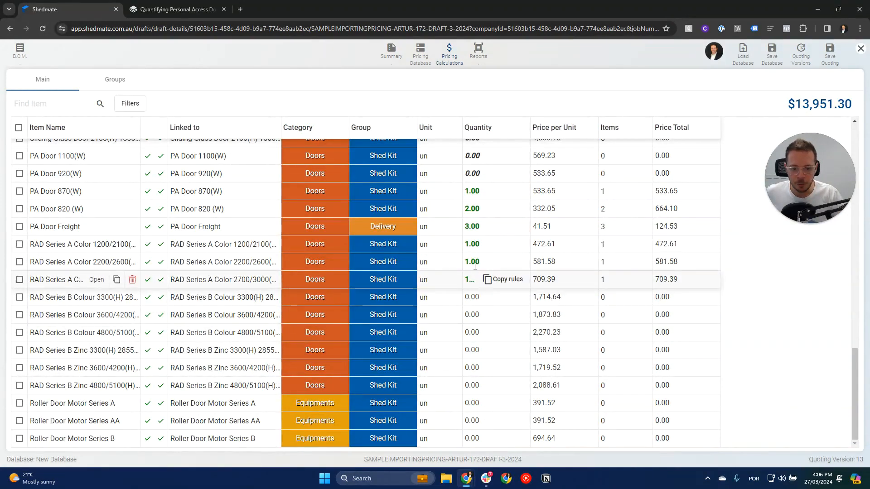
Select the three RAD Series A Color items and widen the Item Name column to show their full names.
{"action": "left_click", "coordinate": [20, 245]}
{"action": "left_click", "coordinate": [19, 262]}
{"action": "left_click", "coordinate": [20, 280]}
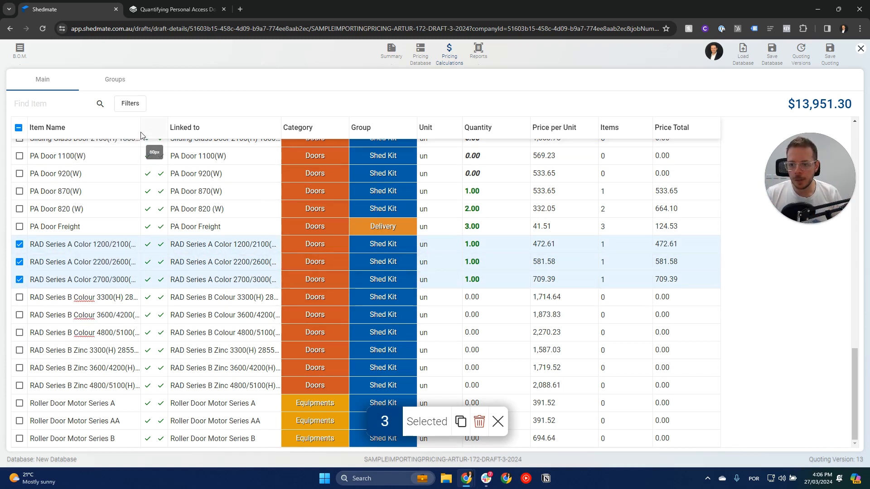
{"action": "left_click_drag", "start_coordinate": [139, 128], "coordinate": [236, 127]}
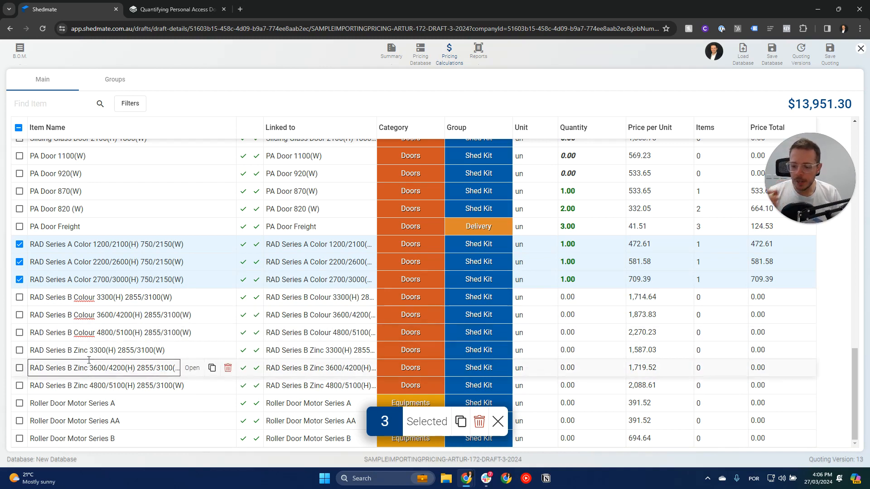
Copy the rules of RAD Series A Color 2700/3000(H) and paste them into RAD Series B Colour 3300(H).
{"action": "left_click", "coordinate": [192, 280]}
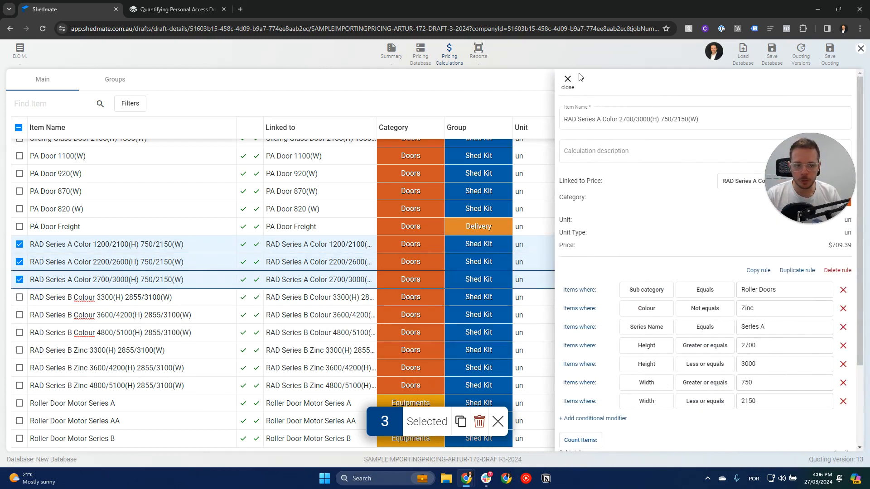
{"action": "left_click", "coordinate": [568, 80]}
{"action": "left_click", "coordinate": [593, 283]}
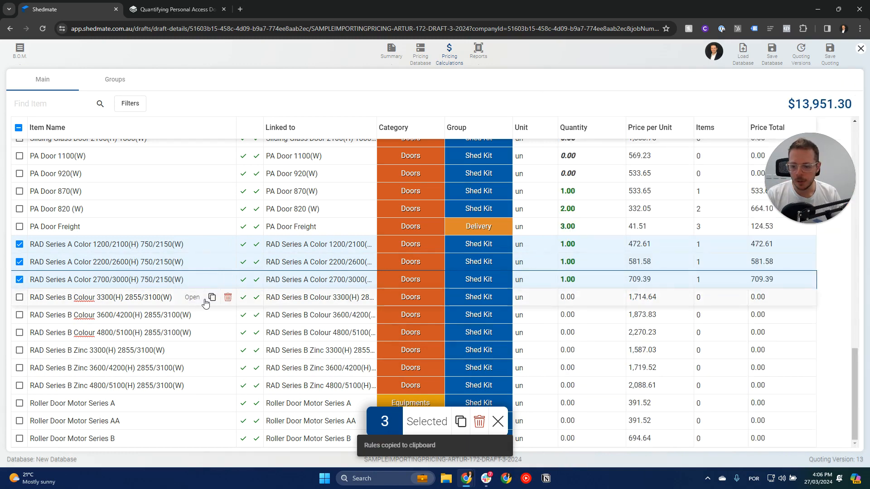
{"action": "left_click", "coordinate": [191, 300]}
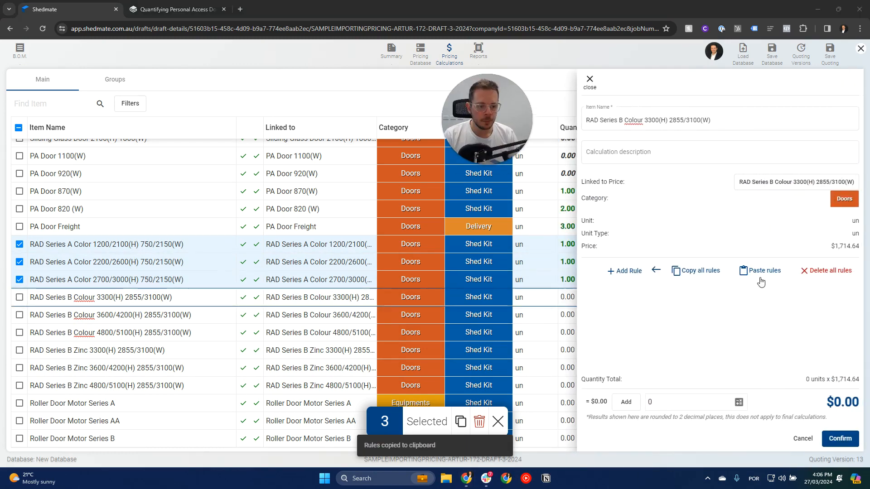
{"action": "left_click", "coordinate": [764, 272]}
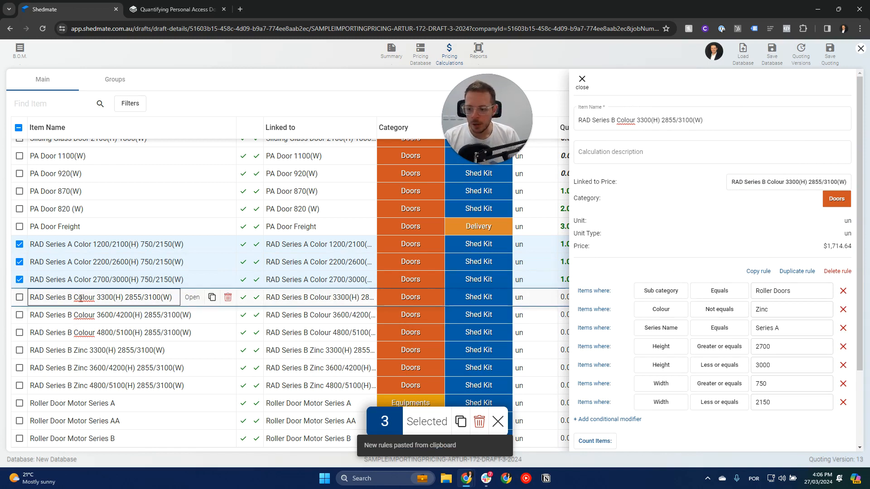
Set the RAD Series B Colour 3300(H) rule's series name to Series B and its first height condition to Equals 3300.
{"action": "left_click", "coordinate": [776, 328]}
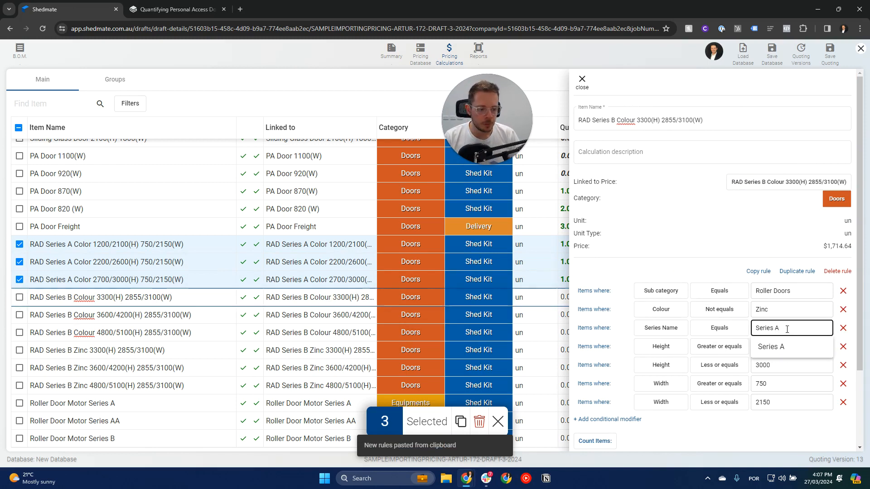
{"action": "type", "text": "B"}
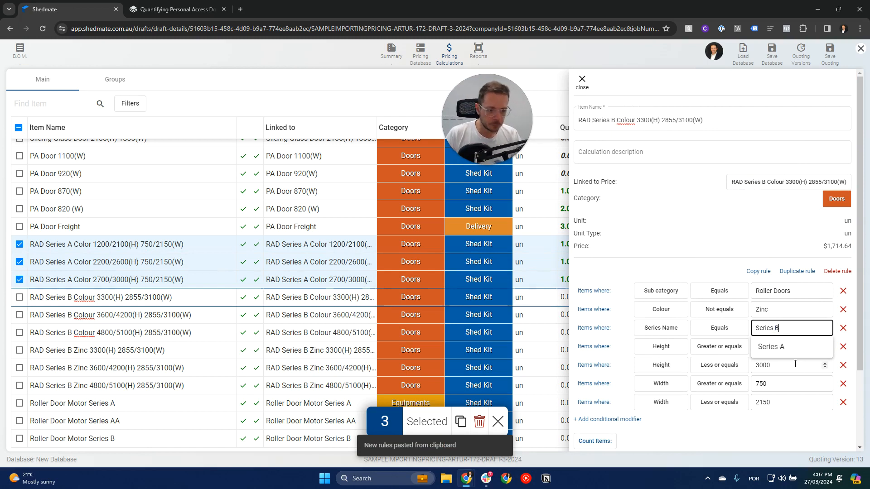
{"action": "left_click", "coordinate": [764, 399]}
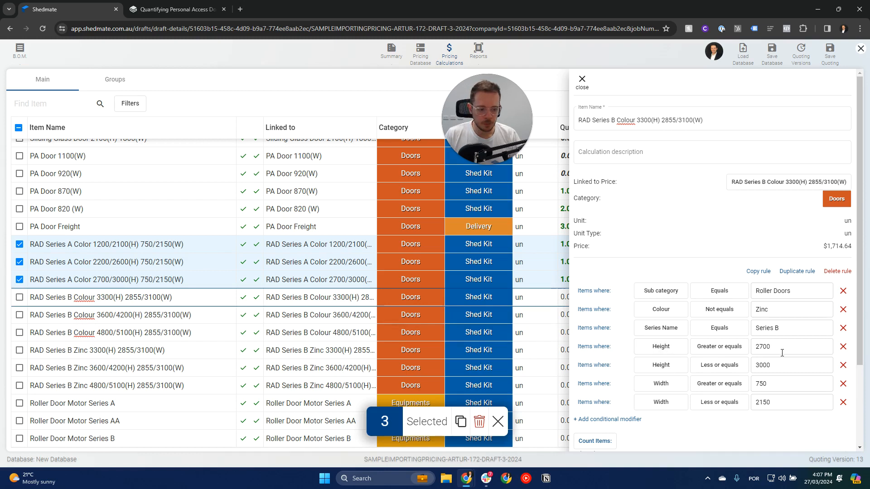
{"action": "left_click", "coordinate": [702, 349]}
{"action": "left_click", "coordinate": [714, 152]}
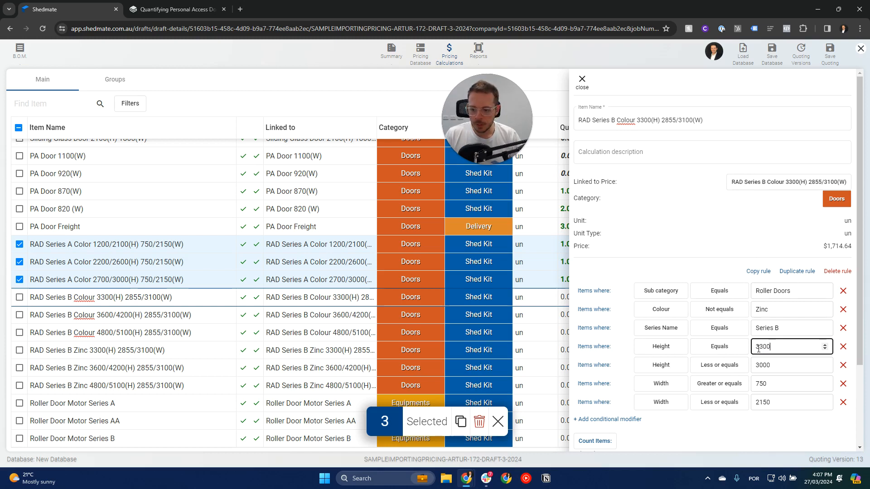
Remove the rule's Less or equals height condition, set its width range to 2855 through 3100, and confirm the rule.
{"action": "left_click", "coordinate": [844, 368]}
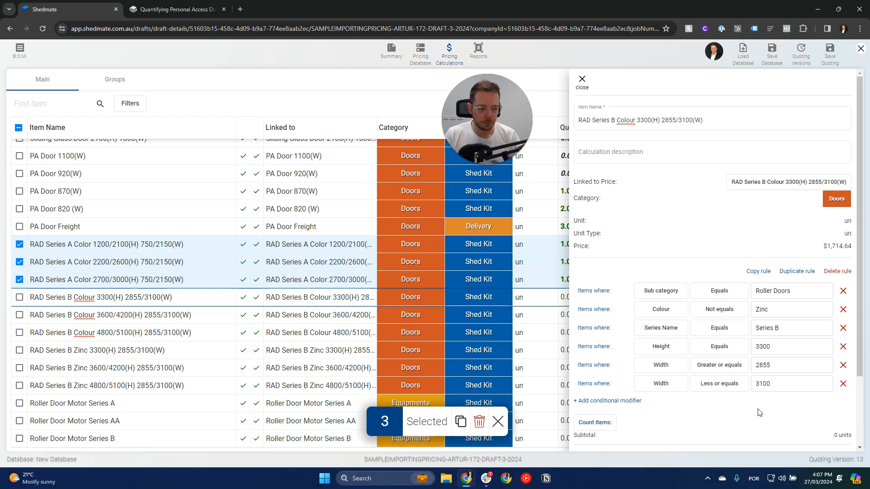
{"action": "scroll", "coordinate": [759, 413], "scroll_direction": "down", "scroll_amount": 2}
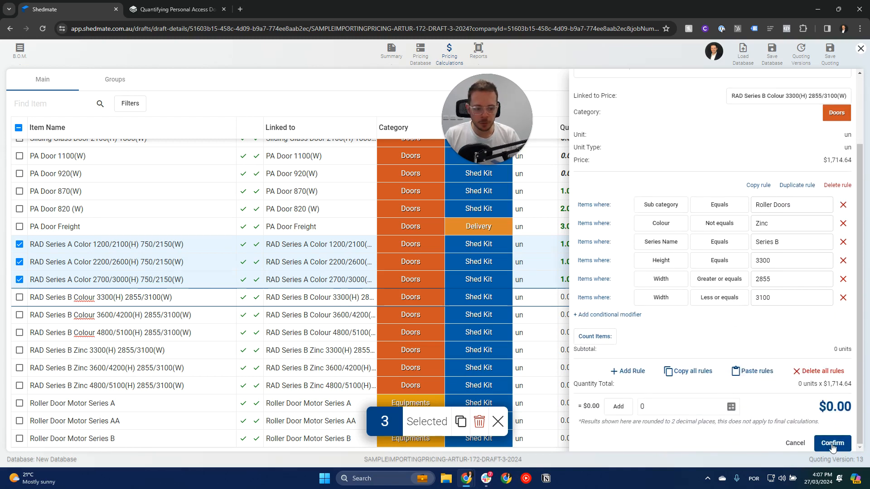
{"action": "left_click", "coordinate": [833, 443]}
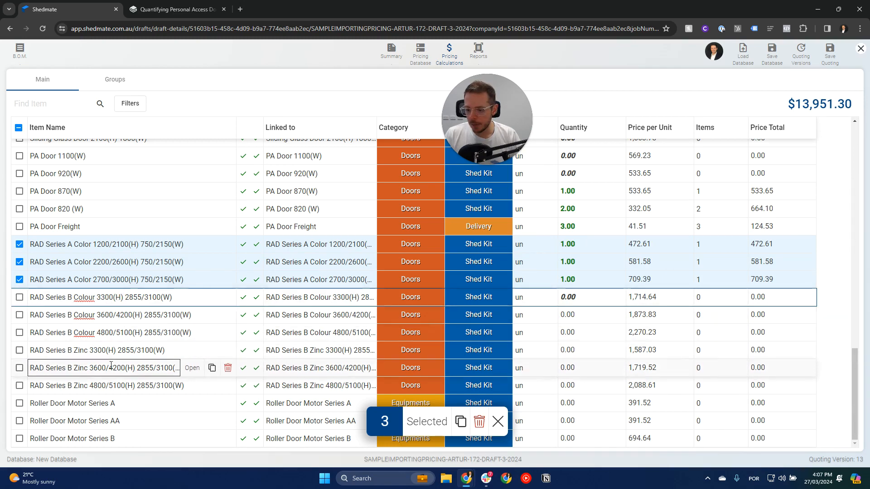
Copy the rules of RAD Series B Colour 3300(H) and paste them into RAD Series B Zinc 3300(H).
{"action": "left_click", "coordinate": [191, 352]}
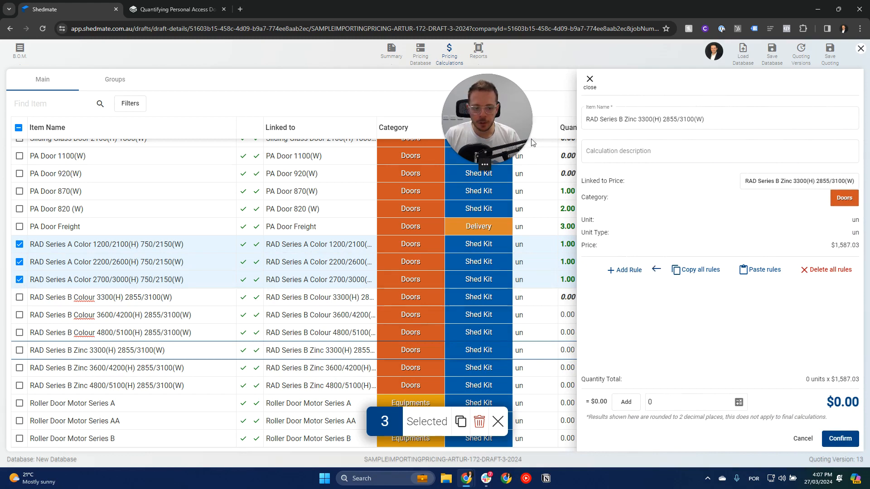
{"action": "left_click", "coordinate": [589, 81]}
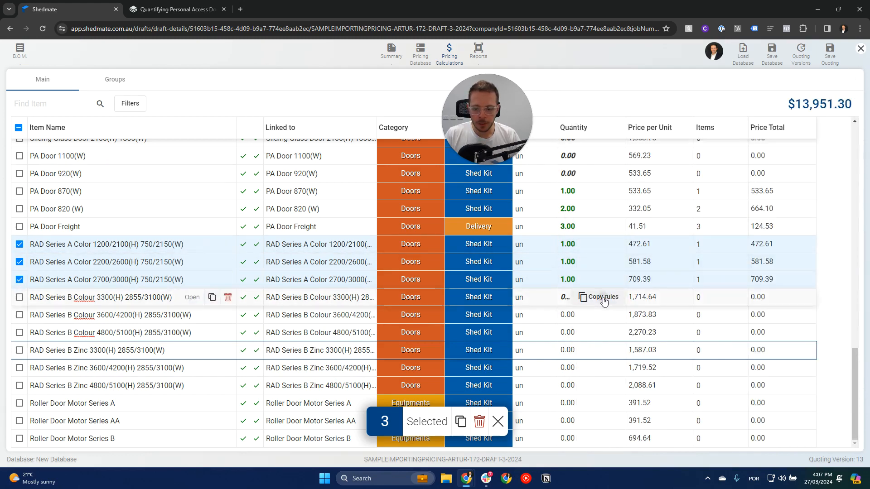
{"action": "left_click", "coordinate": [604, 299]}
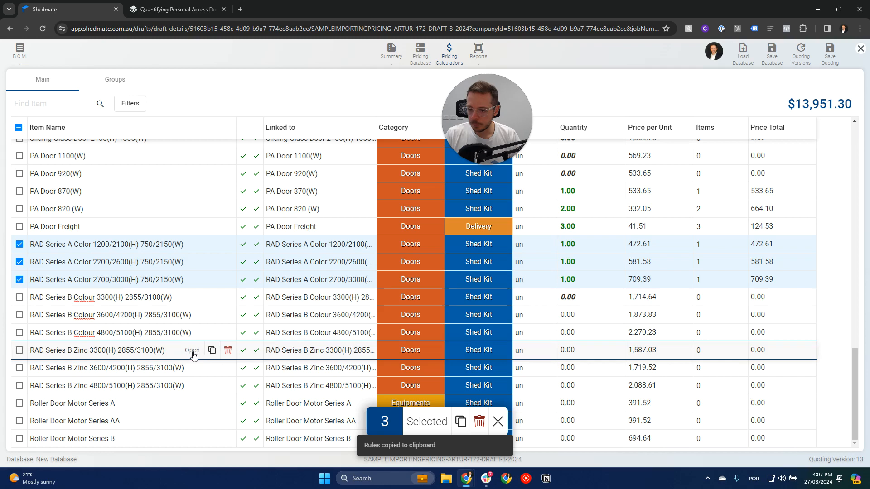
{"action": "left_click", "coordinate": [192, 352]}
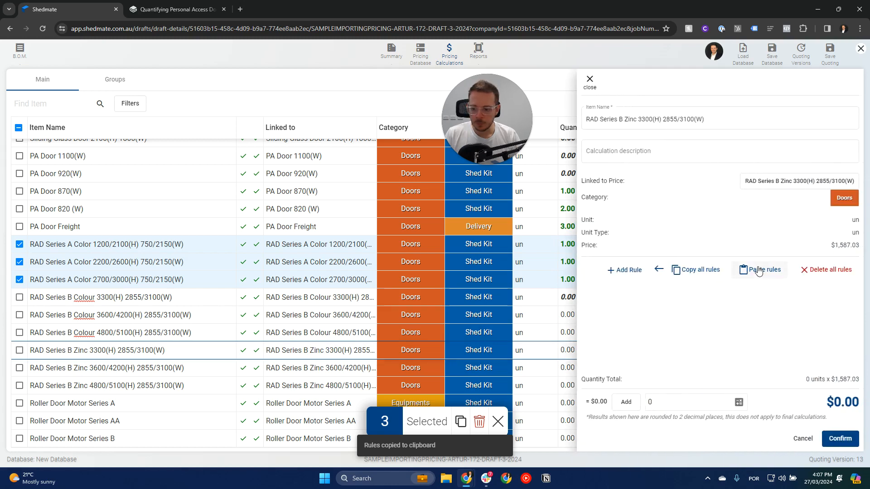
{"action": "left_click", "coordinate": [759, 271]}
Set the RAD Series B Zinc 3300(H) colour condition to Equals Zinc, confirm the rule, and clear the item selection.
{"action": "left_click", "coordinate": [723, 310]}
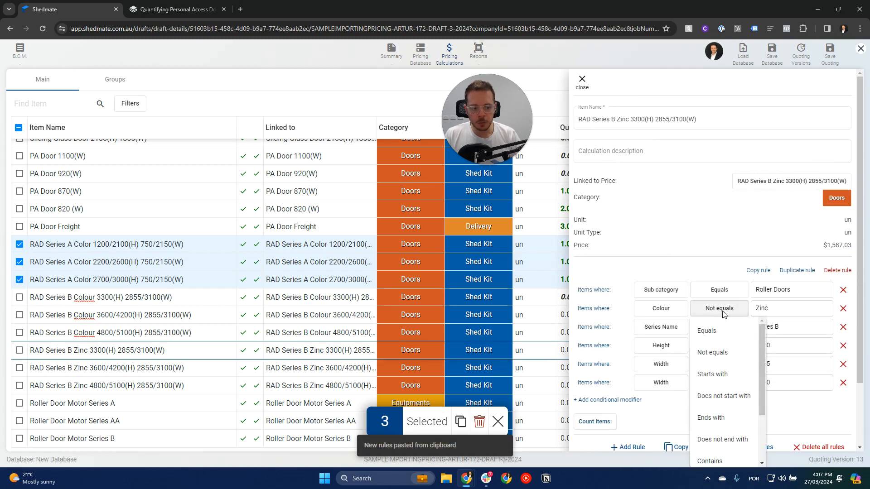
{"action": "left_click", "coordinate": [709, 330]}
{"action": "scroll", "coordinate": [774, 313], "scroll_direction": "down", "scroll_amount": 2}
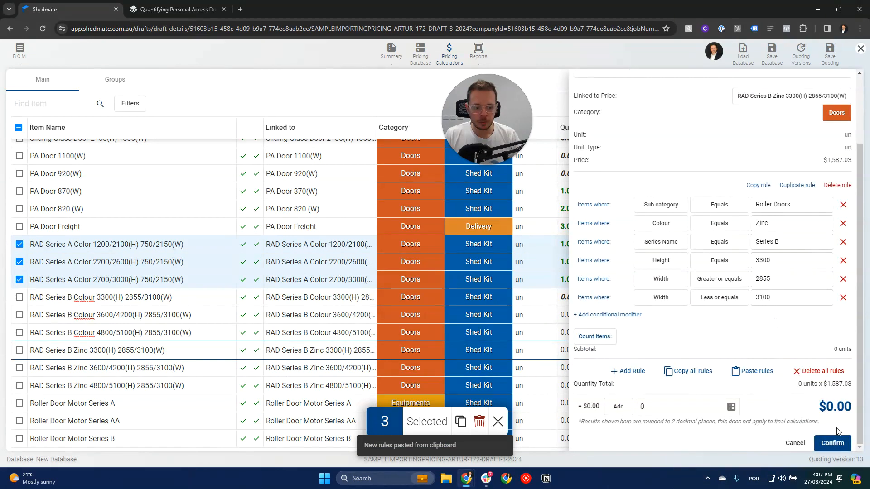
{"action": "left_click", "coordinate": [833, 443]}
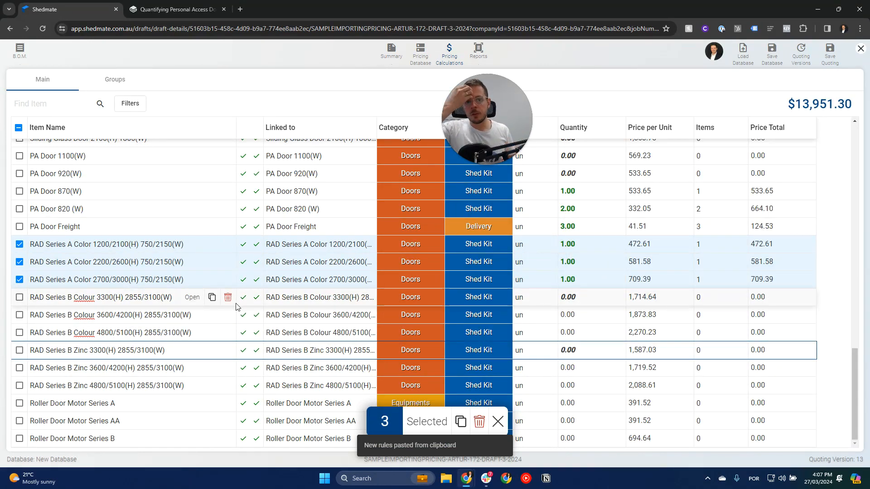
{"action": "left_click", "coordinate": [498, 422]}
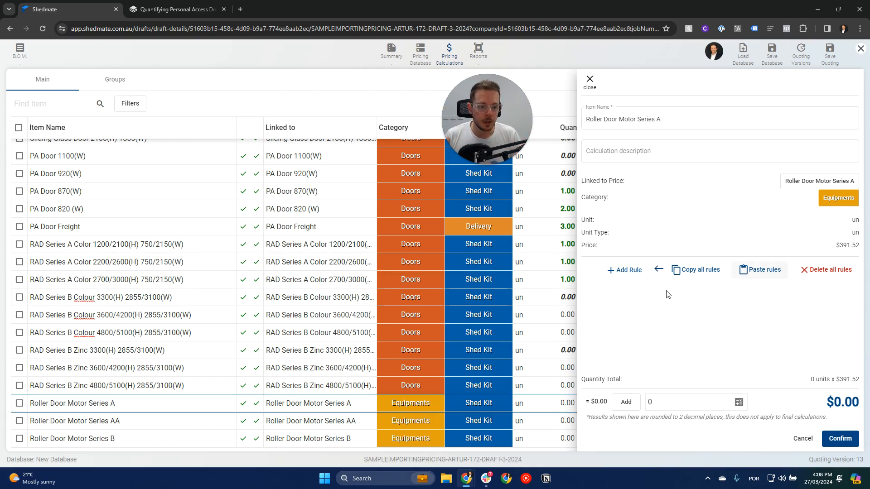
Add a rule with a Sub category condition to Roller Door Motor Series A and check which values it offers.
{"action": "left_click", "coordinate": [831, 203]}
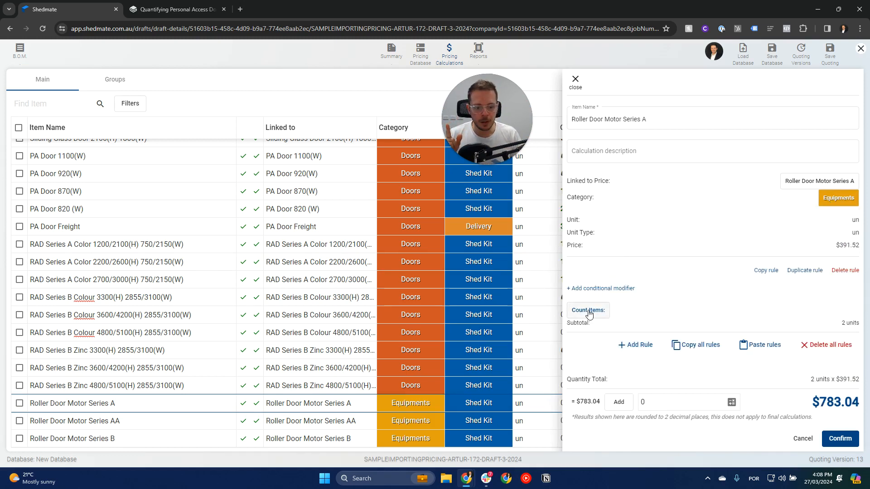
{"action": "left_click", "coordinate": [600, 289]}
{"action": "left_click", "coordinate": [680, 292]}
{"action": "left_click", "coordinate": [667, 312]}
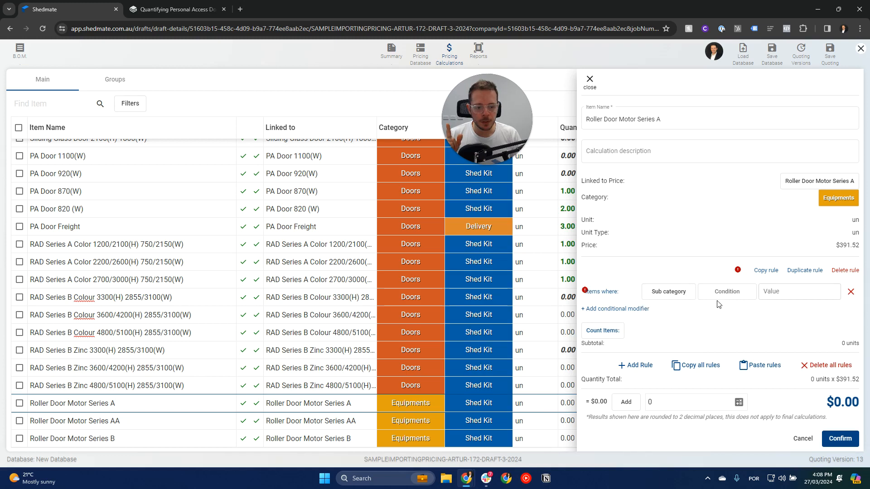
{"action": "left_click", "coordinate": [735, 294]}
{"action": "left_click", "coordinate": [803, 291]}
{"action": "left_click", "coordinate": [796, 294]}
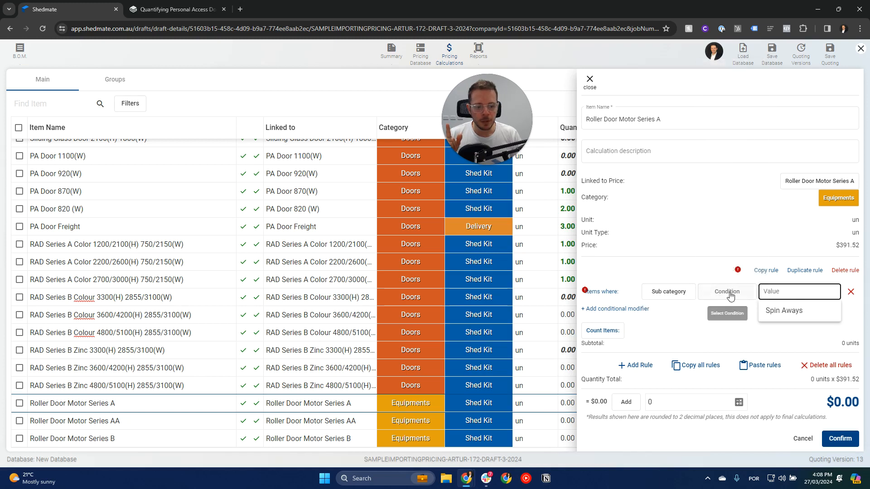
Add the Doors category alongside Equipments on the Roller Door Motor Series A item.
{"action": "left_click", "coordinate": [839, 200]}
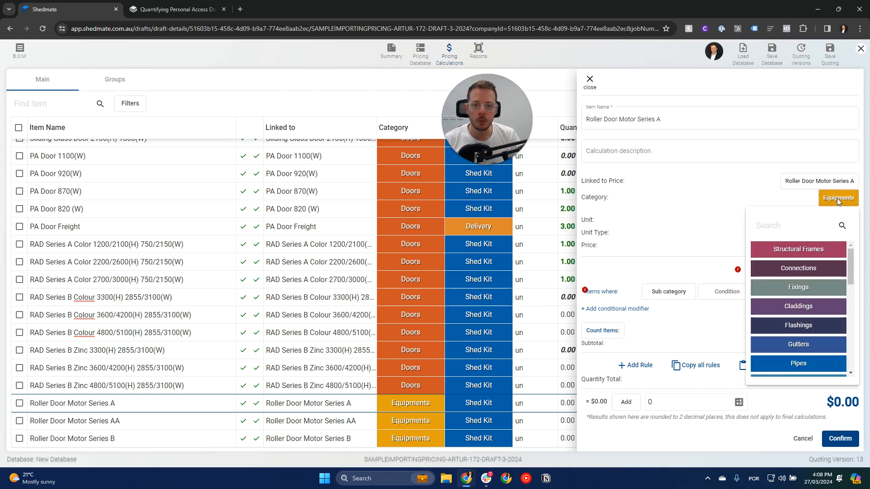
{"action": "left_click_drag", "start_coordinate": [851, 267], "coordinate": [852, 309]}
{"action": "left_click", "coordinate": [798, 331]}
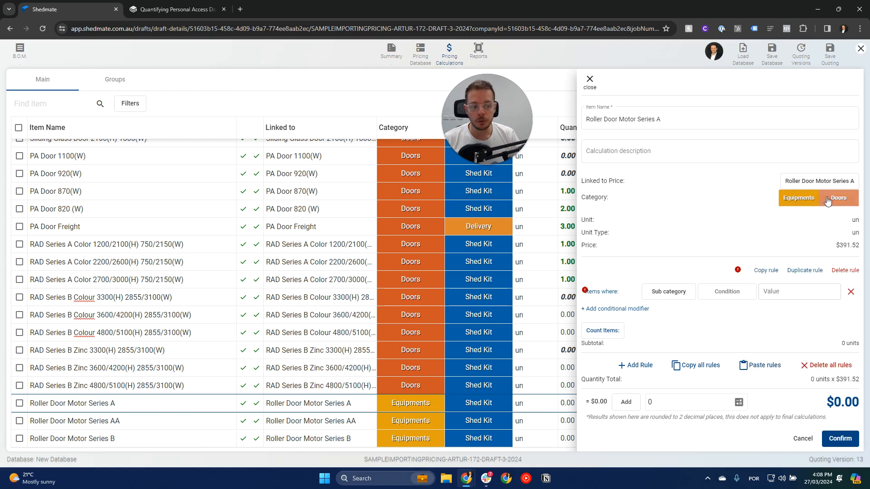
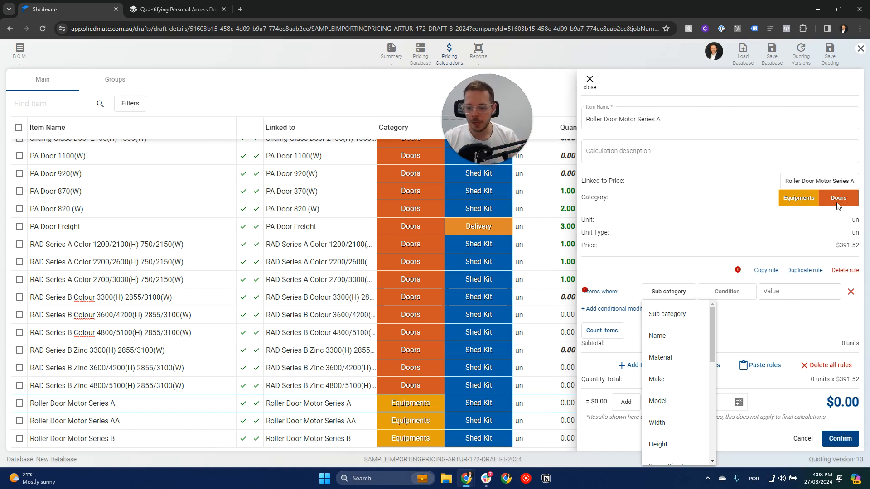
Set the first condition of the Roller Door Motor Series A rule to Sub category Equals Roller Doors.
{"action": "left_click", "coordinate": [682, 314]}
{"action": "left_click", "coordinate": [725, 293]}
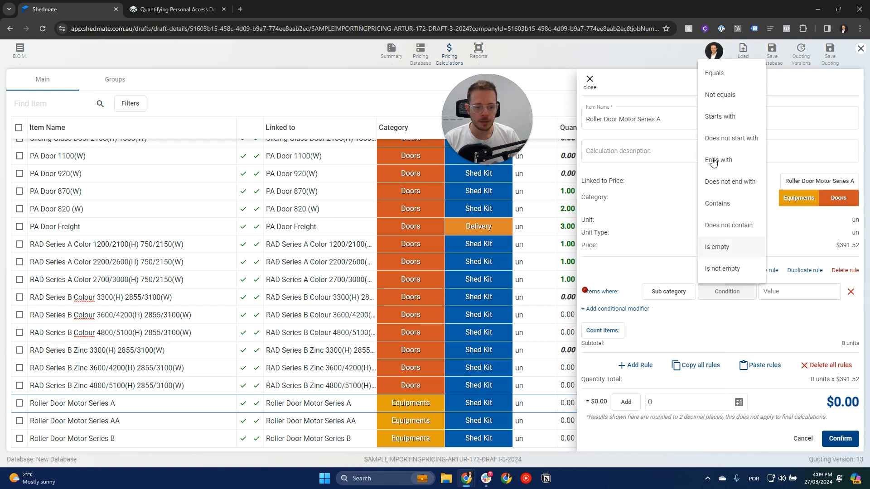
{"action": "left_click", "coordinate": [721, 78]}
{"action": "left_click", "coordinate": [782, 291]}
{"action": "left_click", "coordinate": [780, 308]}
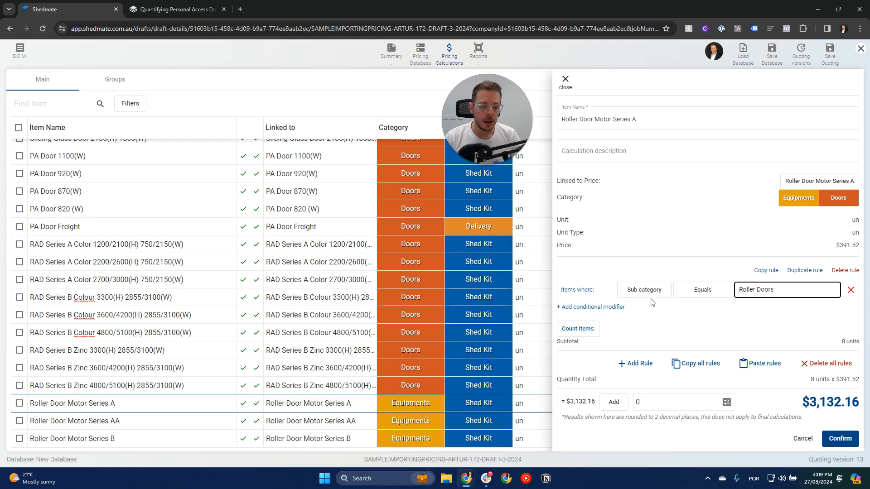
Add a Has Motor condition with the value Yes to the Roller Door Motor Series A rule.
{"action": "left_click", "coordinate": [608, 308]}
{"action": "left_click", "coordinate": [660, 310]}
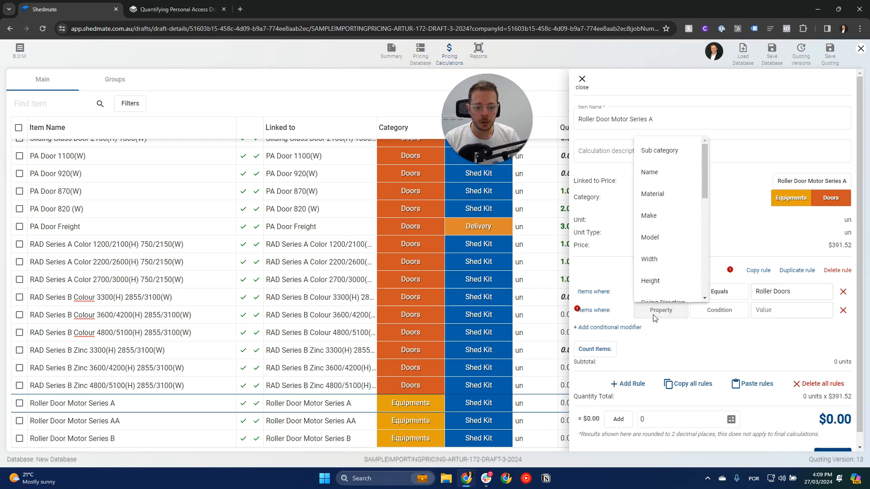
{"action": "scroll", "coordinate": [703, 203], "scroll_direction": "down", "scroll_amount": 3}
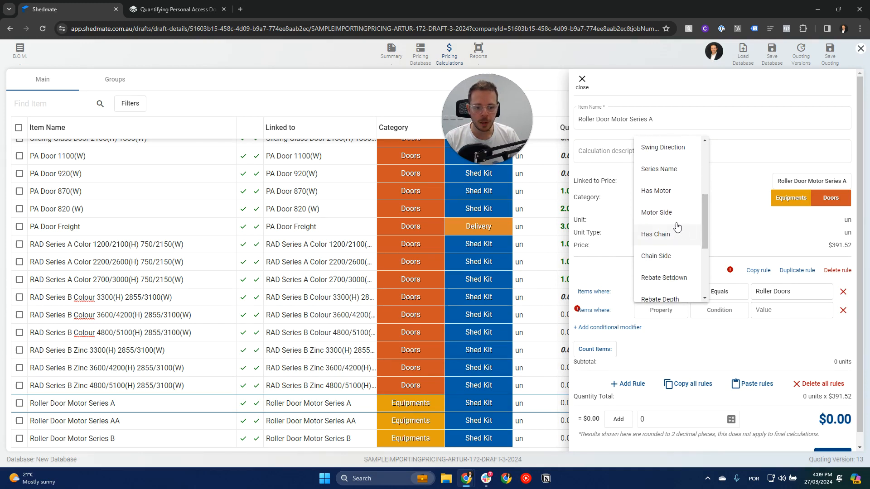
{"action": "left_click", "coordinate": [657, 195]}
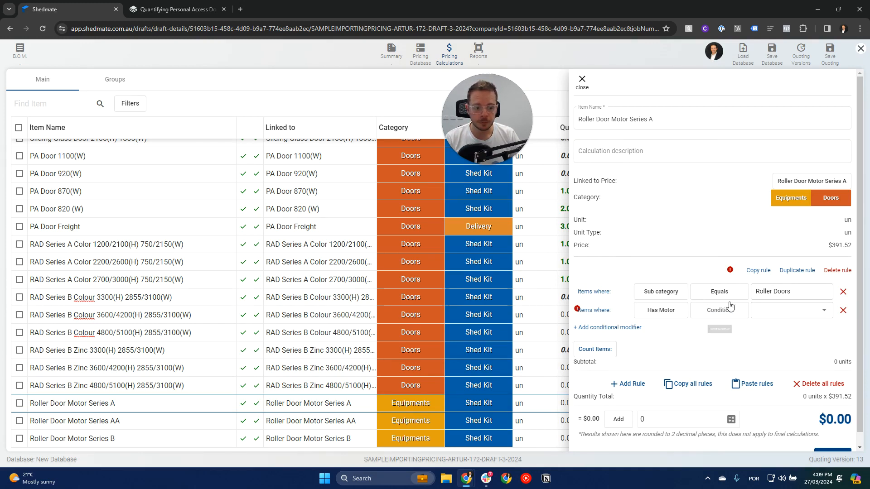
{"action": "left_click", "coordinate": [721, 311]}
{"action": "left_click", "coordinate": [766, 313]}
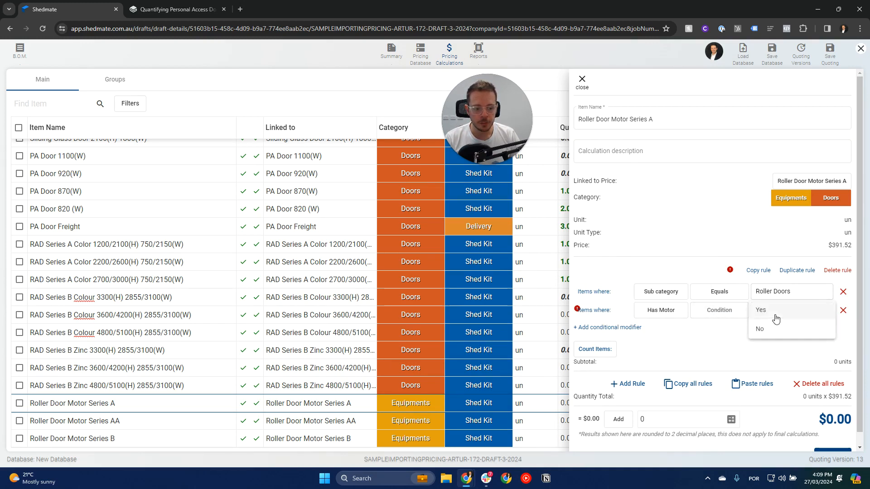
{"action": "left_click", "coordinate": [770, 311]}
Add a Series Name condition with the value Series A to the motor rule and confirm the item.
{"action": "scroll", "coordinate": [837, 395], "scroll_direction": "down", "scroll_amount": 1}
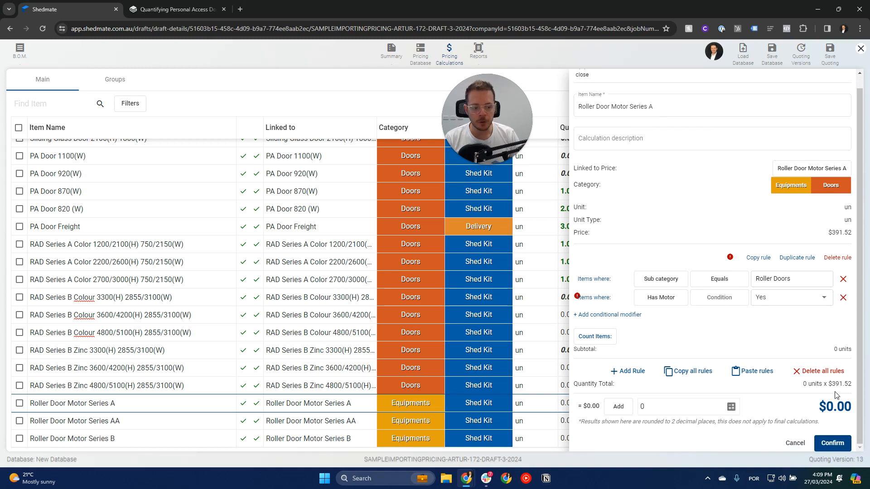
{"action": "left_click", "coordinate": [628, 315]}
{"action": "left_click", "coordinate": [660, 317]}
{"action": "scroll", "coordinate": [671, 241], "scroll_direction": "down", "scroll_amount": 3}
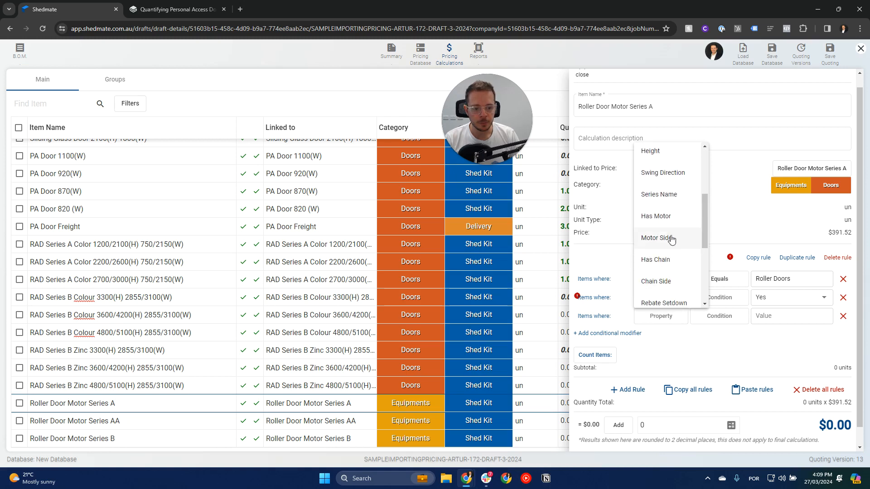
{"action": "left_click", "coordinate": [665, 195]}
{"action": "left_click", "coordinate": [718, 317]}
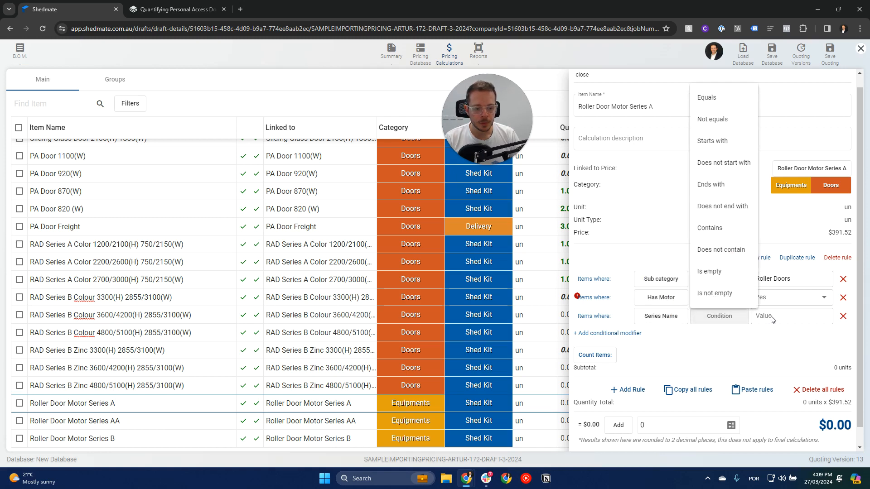
{"action": "left_click", "coordinate": [775, 321]}
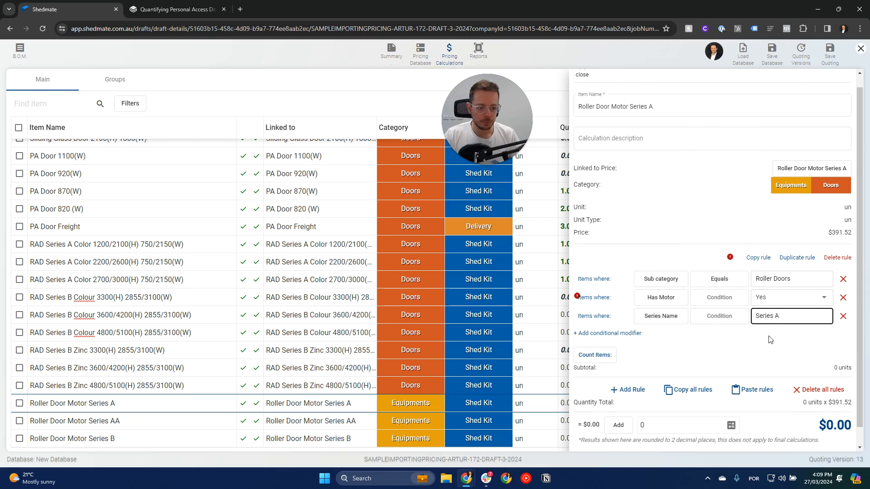
{"action": "left_click_drag", "start_coordinate": [861, 367], "coordinate": [861, 389]}
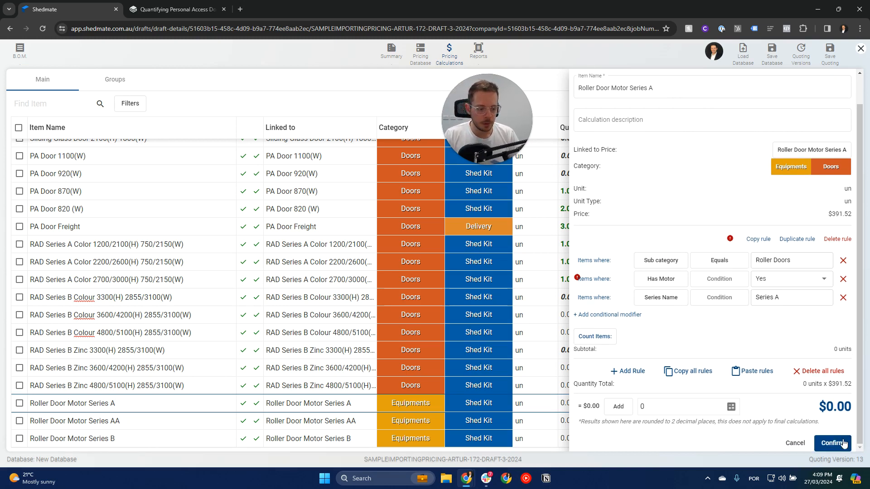
{"action": "left_click", "coordinate": [841, 443]}
Reopen Roller Door Motor Series A, set its Has Motor and Series Name conditions to Equals, and confirm the item.
{"action": "left_click", "coordinate": [193, 245]}
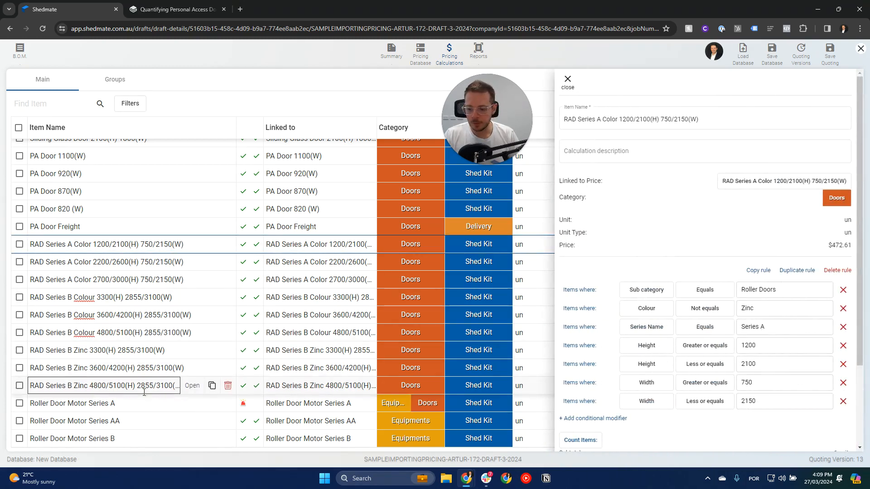
{"action": "mouse_move", "coordinate": [196, 404]}
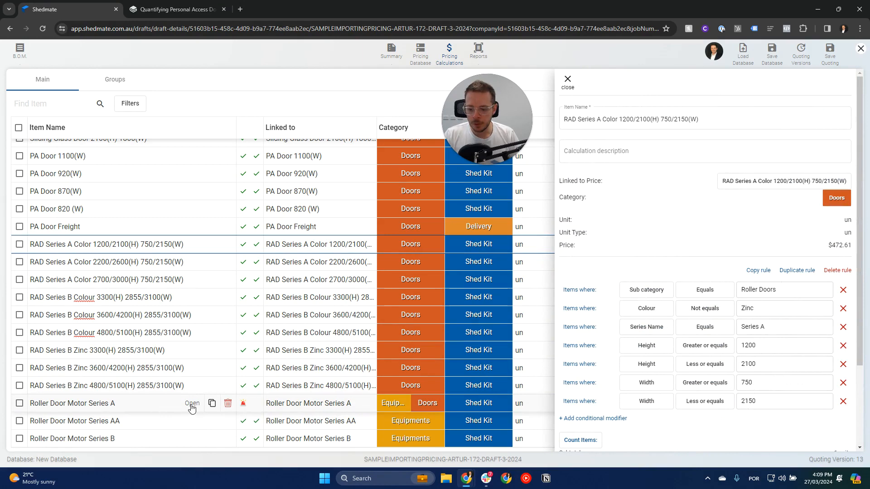
{"action": "left_click", "coordinate": [192, 405]}
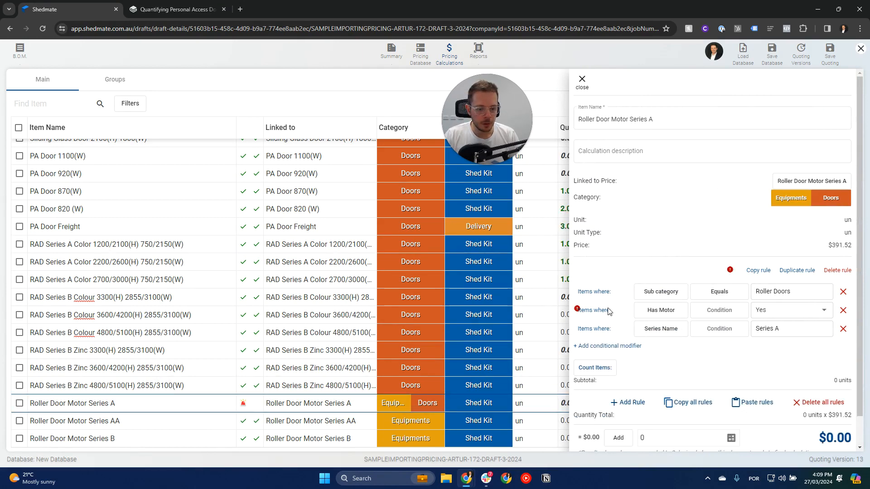
{"action": "left_click", "coordinate": [719, 310]}
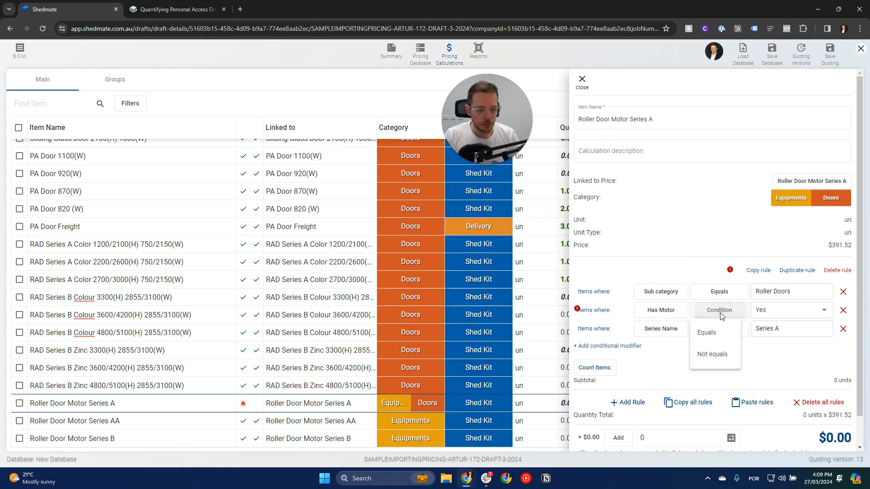
{"action": "left_click", "coordinate": [709, 333]}
{"action": "left_click", "coordinate": [727, 329]}
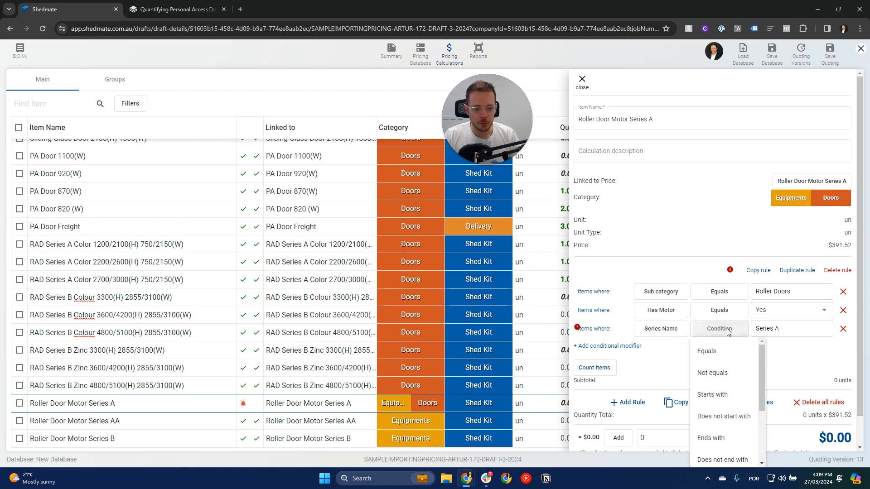
{"action": "left_click", "coordinate": [720, 351]}
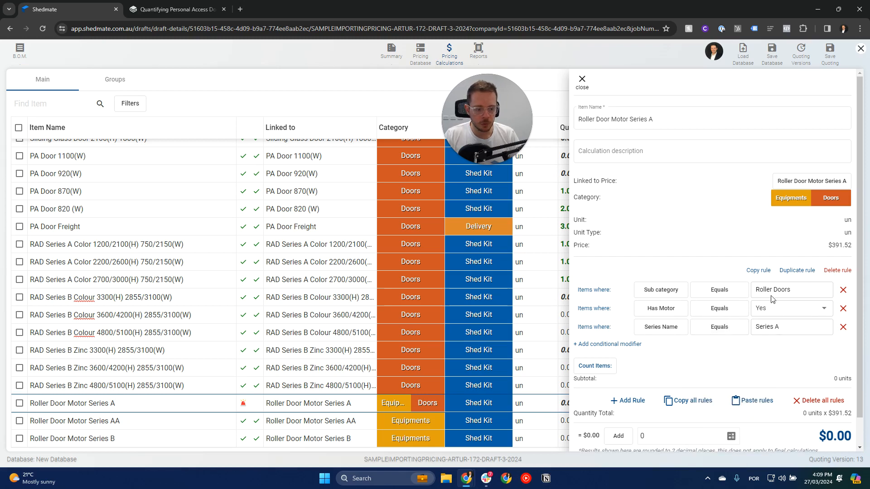
{"action": "scroll", "coordinate": [769, 347], "scroll_direction": "down", "scroll_amount": 1}
{"action": "left_click", "coordinate": [830, 443]}
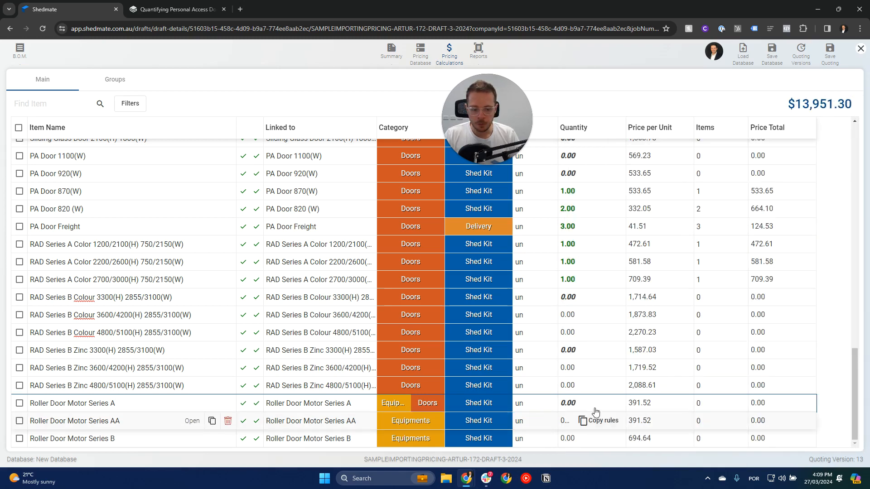
Copy the rules of Roller Door Motor Series A and paste them into Roller Door Motor Series AA despite the category mismatch.
{"action": "key", "text": "ctrl+c"}
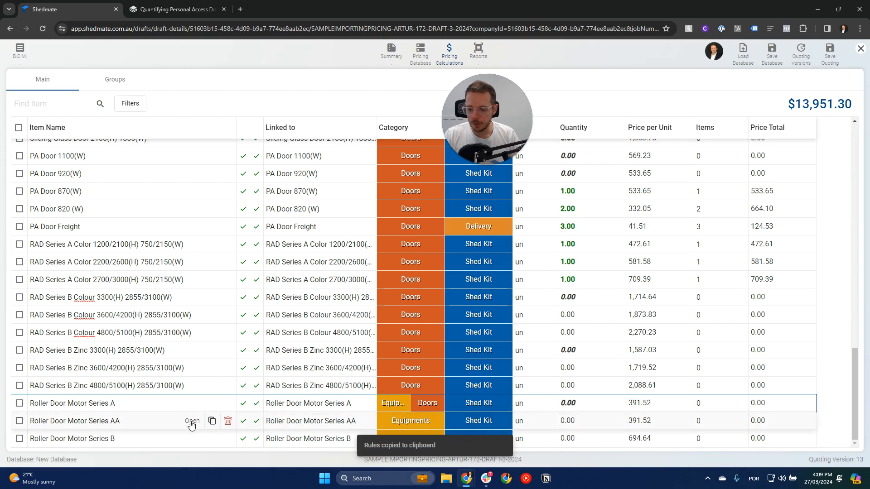
{"action": "left_click", "coordinate": [191, 421]}
{"action": "left_click", "coordinate": [766, 270]}
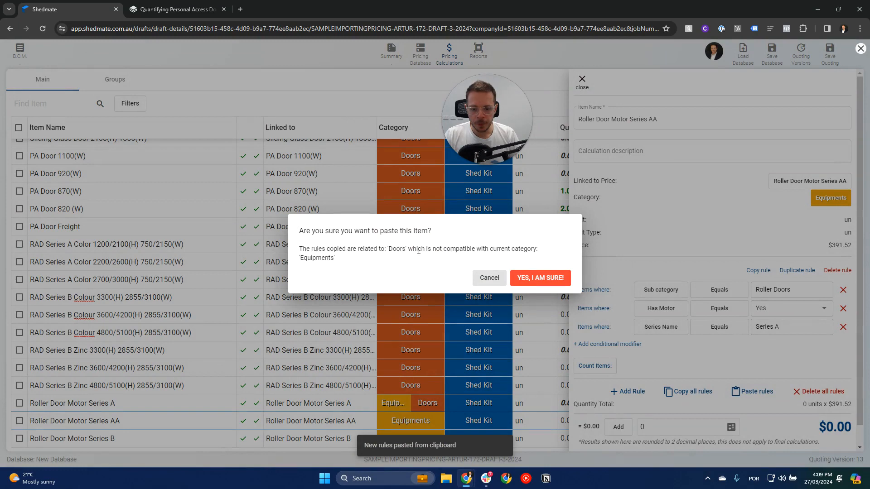
{"action": "left_click", "coordinate": [531, 278]}
Add the Doors category alongside Equipments on the Roller Door Motor Series AA item.
{"action": "left_click", "coordinate": [831, 198]}
{"action": "scroll", "coordinate": [802, 268], "scroll_direction": "down", "scroll_amount": 5}
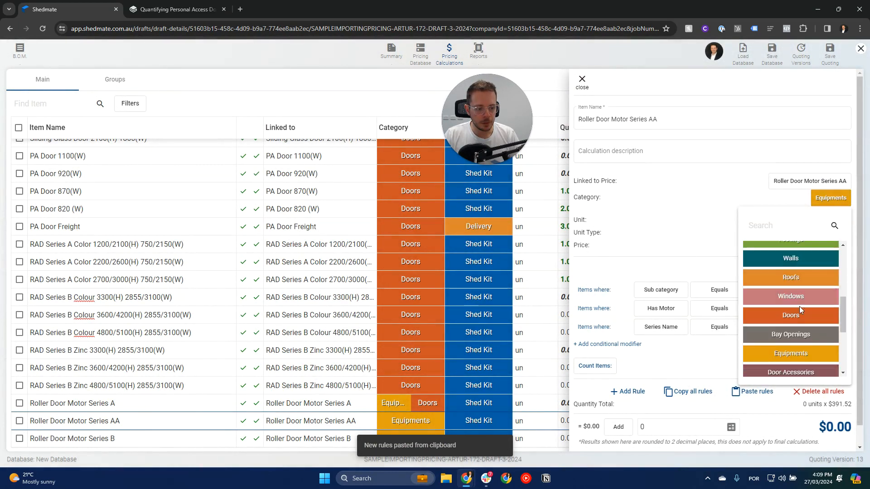
{"action": "left_click", "coordinate": [796, 316]}
Set the Series Name value of the Roller Door Motor Series AA rule to Series AA and confirm the item.
{"action": "scroll", "coordinate": [802, 298], "scroll_direction": "down", "scroll_amount": 1}
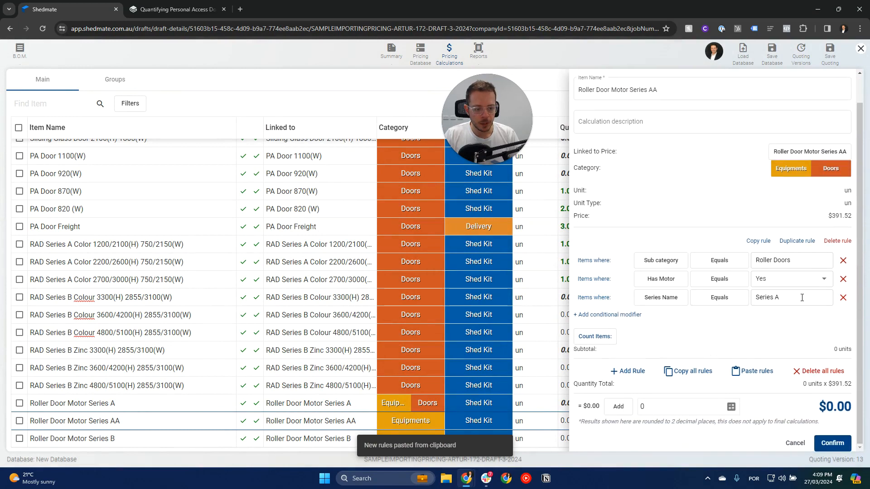
{"action": "left_click", "coordinate": [800, 298]}
{"action": "type", "text": "A"}
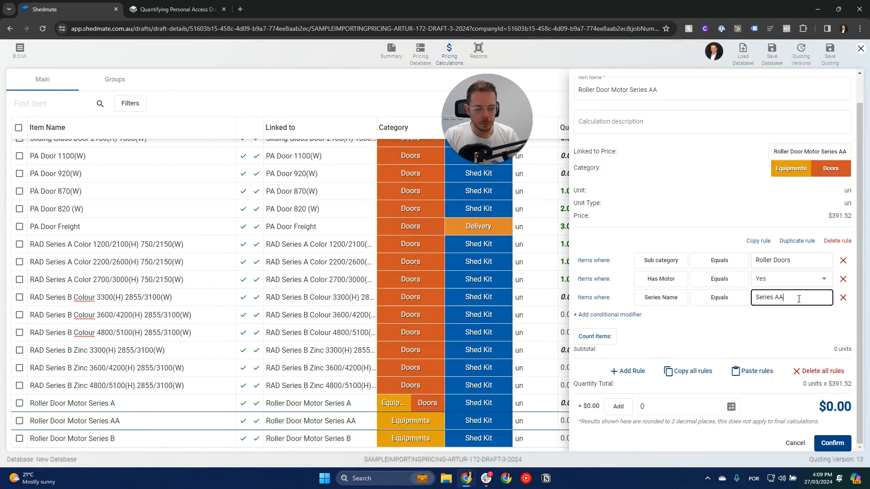
{"action": "left_click", "coordinate": [826, 438]}
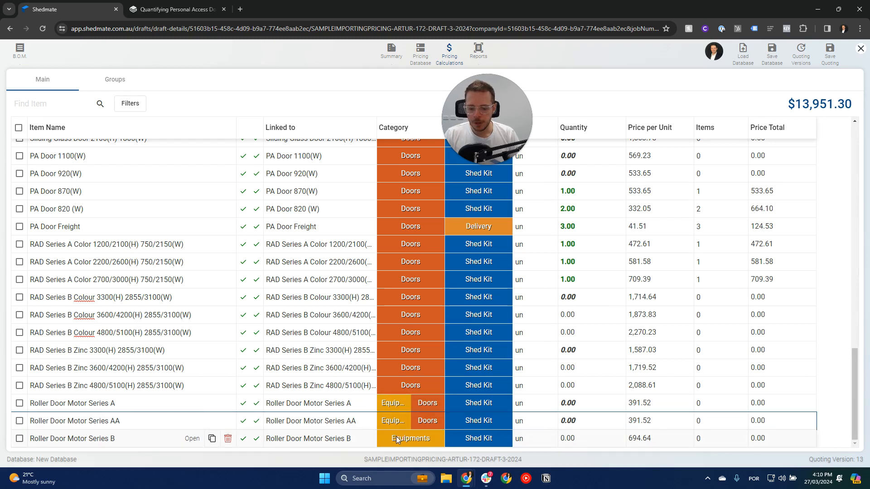
Open Roller Door Motor Series B and add the Doors category alongside Equipments.
{"action": "left_click", "coordinate": [192, 439]}
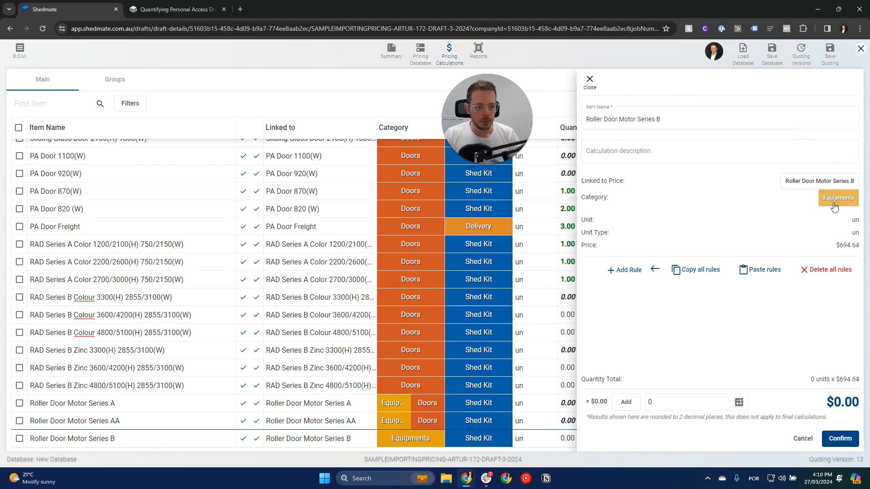
{"action": "left_click", "coordinate": [835, 200]}
{"action": "scroll", "coordinate": [804, 287], "scroll_direction": "down", "scroll_amount": 5}
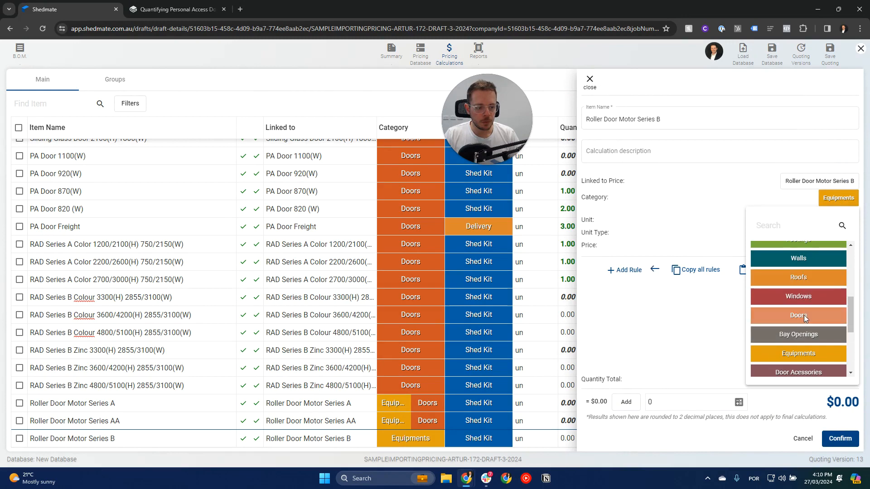
{"action": "left_click", "coordinate": [804, 314]}
Paste the copied motor rules into Roller Door Motor Series B, set the Series Name value to Series B, and confirm the item.
{"action": "left_click", "coordinate": [773, 270]}
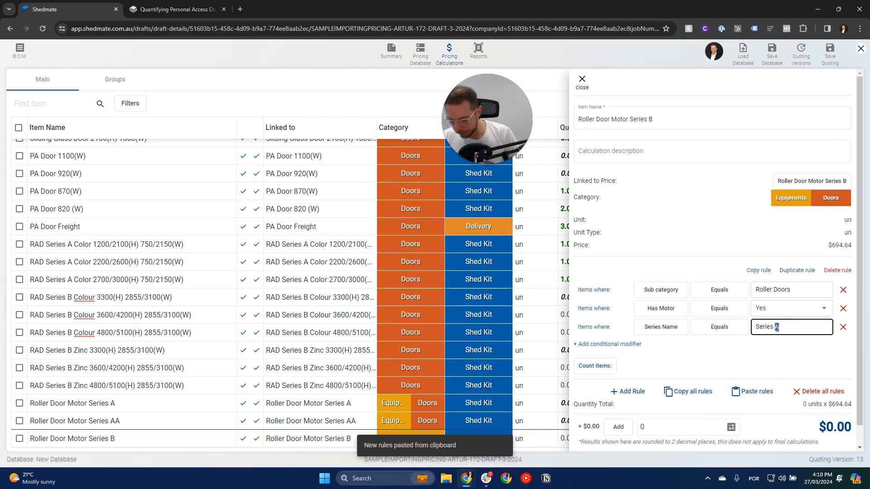
{"action": "left_click", "coordinate": [737, 356]}
{"action": "scroll", "coordinate": [797, 351], "scroll_direction": "down", "scroll_amount": 1}
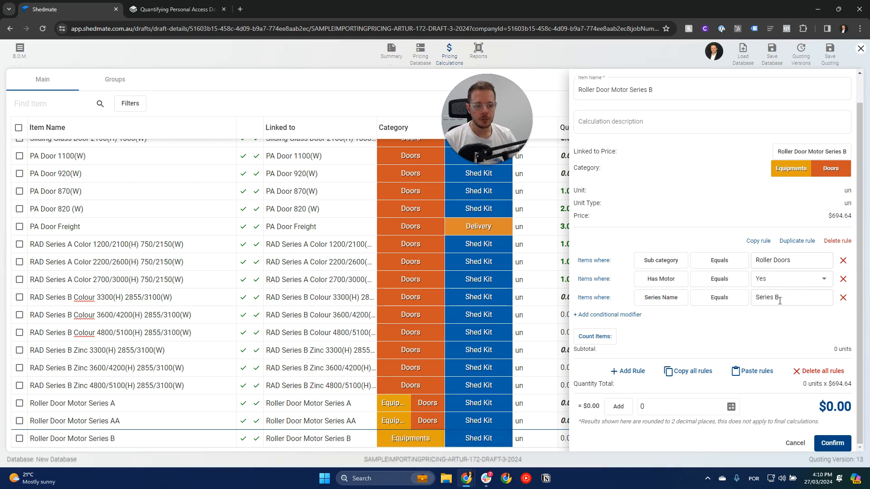
{"action": "left_click", "coordinate": [833, 443]}
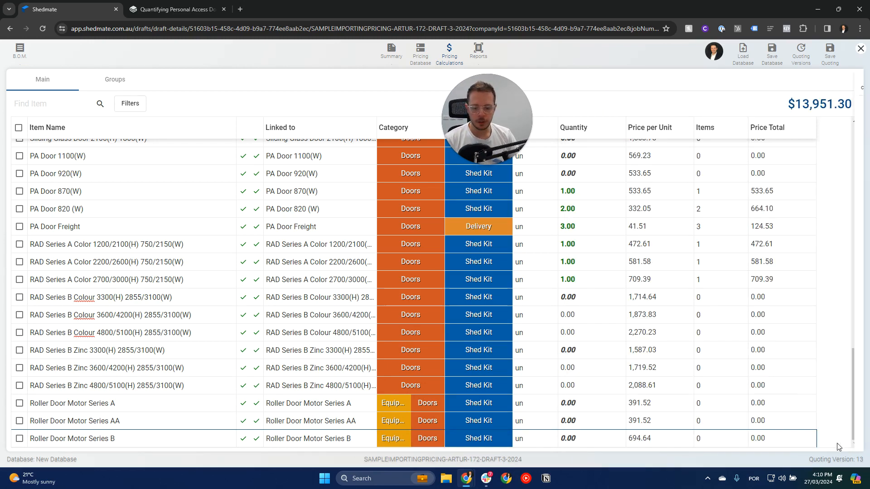
Save the quoting and duplicate the current browser tab.
{"action": "left_click", "coordinate": [827, 61]}
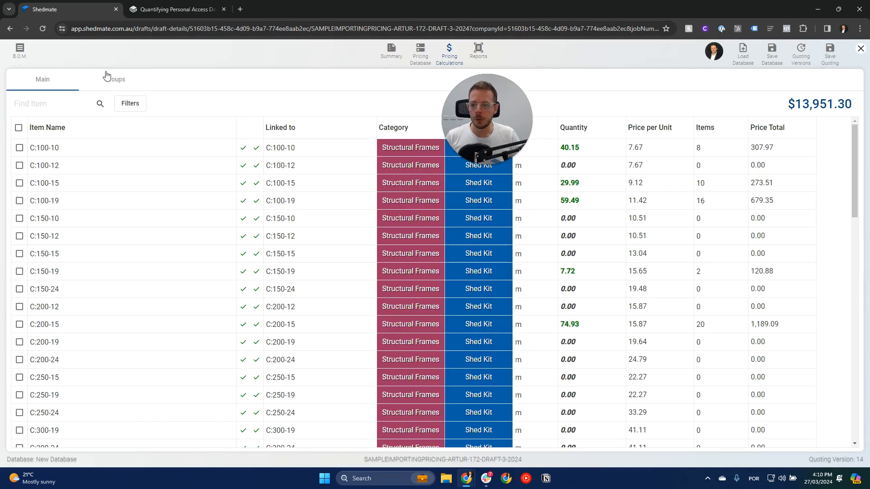
{"action": "right_click", "coordinate": [78, 15]}
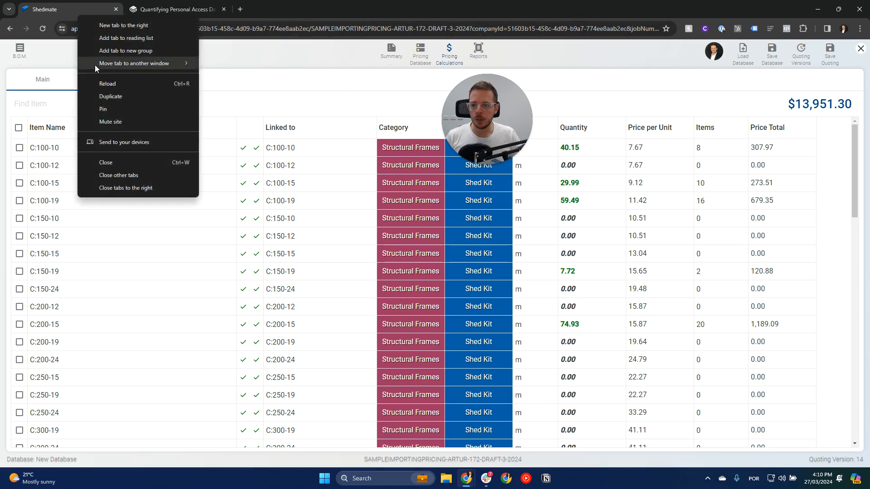
{"action": "left_click", "coordinate": [108, 95]}
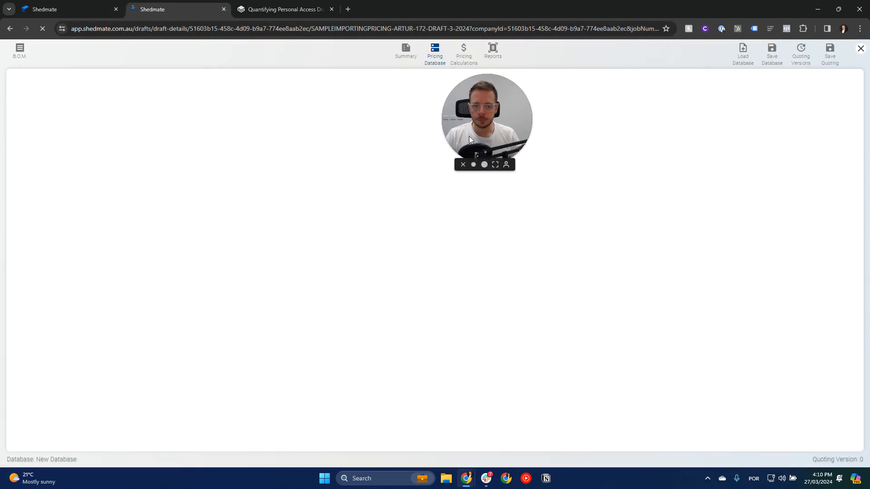
Return to the 3D shed model in the duplicated tab and enable the motor on the roller door nearest the gable end.
{"action": "left_click_drag", "start_coordinate": [469, 136], "coordinate": [643, 149]}
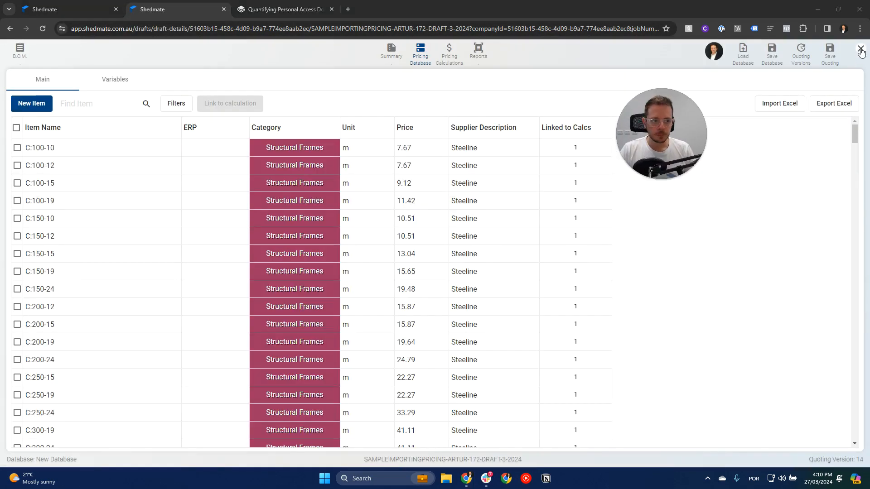
{"action": "left_click", "coordinate": [861, 49]}
{"action": "left_click", "coordinate": [454, 149]}
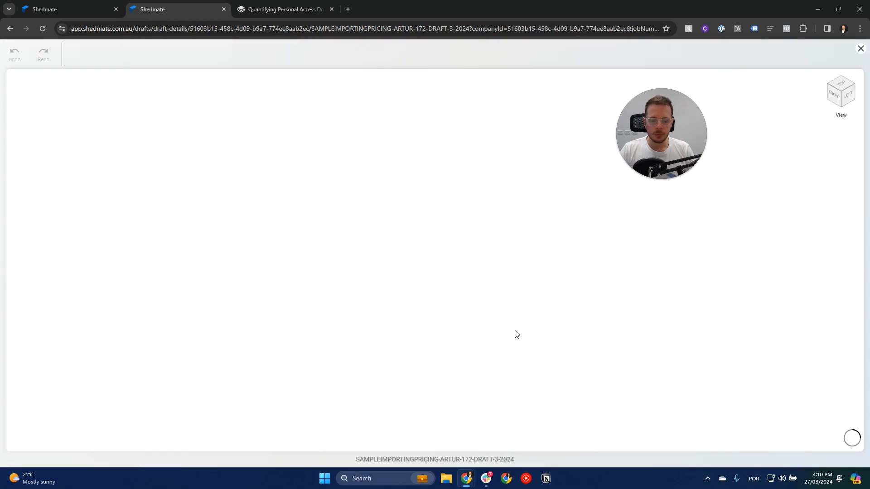
{"action": "left_click", "coordinate": [473, 347]}
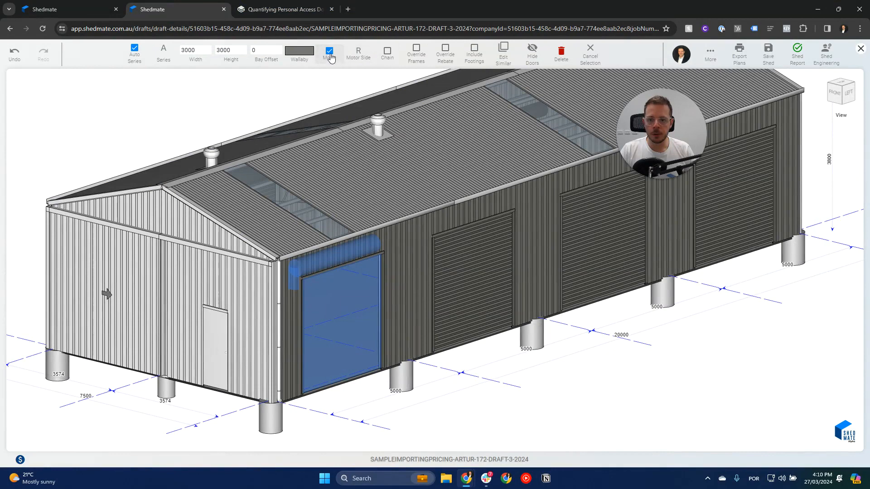
Set the second roller door from the gable end to Series AA and enable its motor.
{"action": "left_click", "coordinate": [469, 253]}
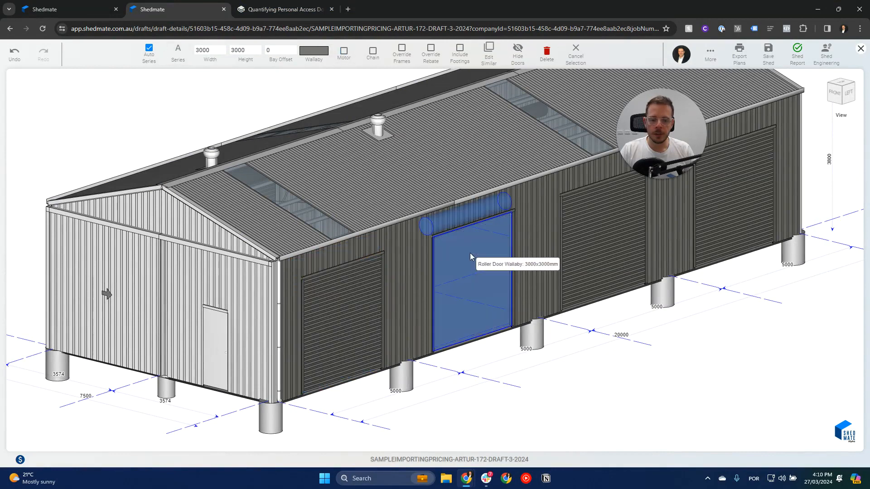
{"action": "left_click", "coordinate": [179, 57]}
{"action": "left_click", "coordinate": [188, 104]}
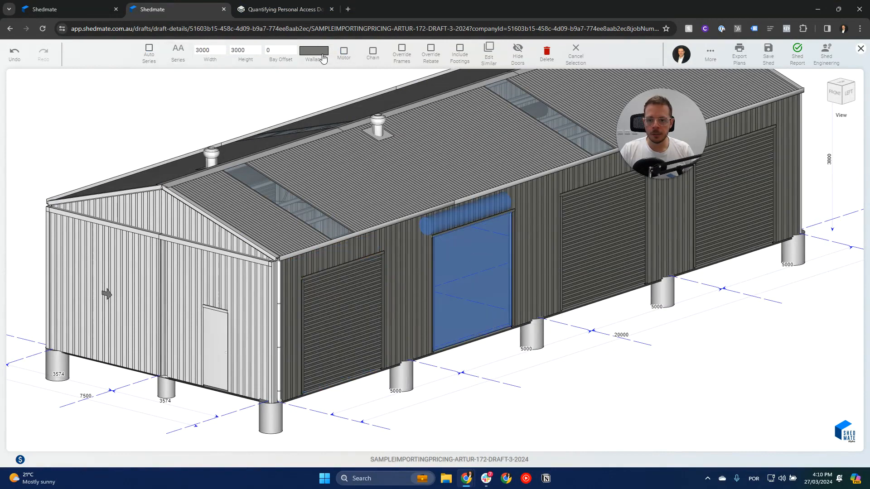
{"action": "left_click", "coordinate": [343, 52]}
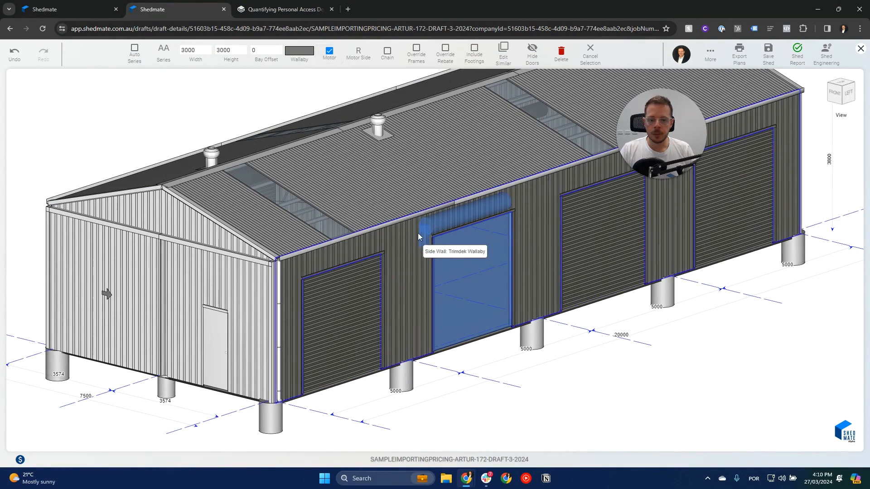
Set the third roller door from the gable end to Series B and enable its motor.
{"action": "left_click", "coordinate": [607, 240]}
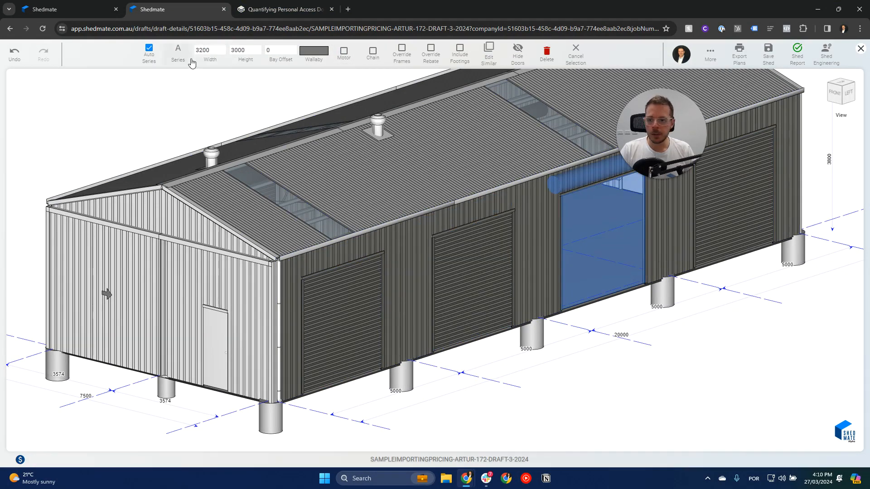
{"action": "left_click", "coordinate": [181, 52]}
{"action": "left_click", "coordinate": [182, 125]}
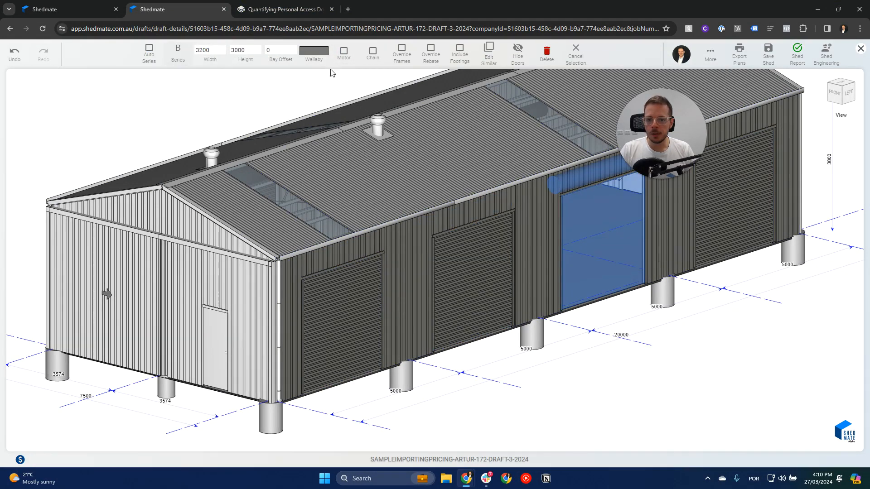
{"action": "left_click", "coordinate": [345, 54]}
{"action": "left_click", "coordinate": [625, 351]}
{"action": "scroll", "coordinate": [626, 352], "scroll_direction": "down", "scroll_amount": 3}
{"action": "middle_click_drag", "start_coordinate": [626, 352], "coordinate": [532, 347]}
{"action": "scroll", "coordinate": [532, 348], "scroll_direction": "up", "scroll_amount": 3}
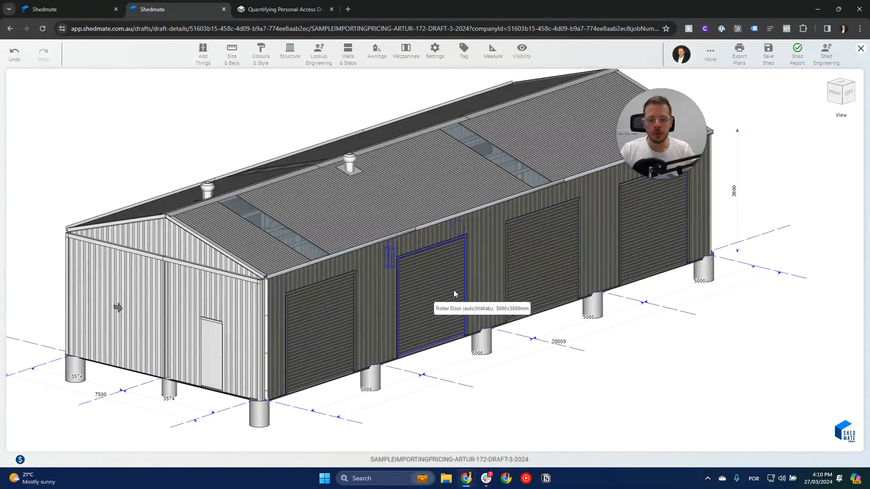
Save the shed with its motorised roller doors and return to the quoting browser tab.
{"action": "left_click", "coordinate": [527, 265]}
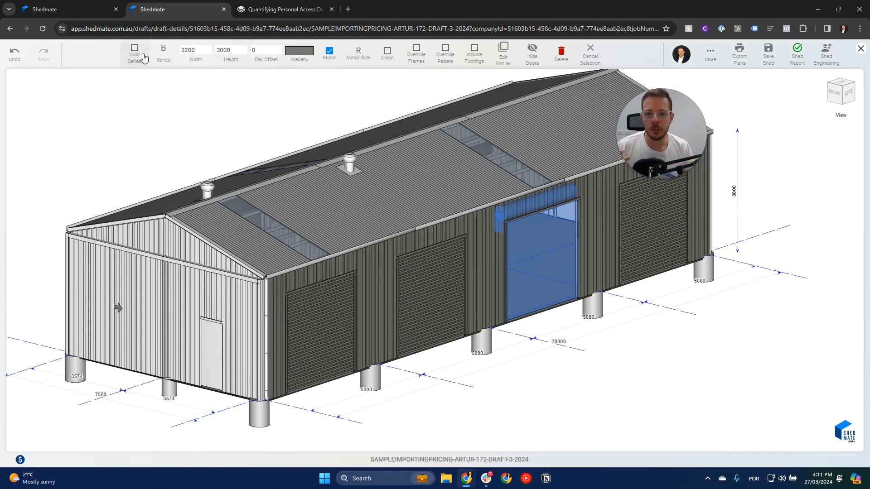
{"action": "left_click", "coordinate": [769, 57]}
{"action": "key", "text": "ctrl+shift+Tab"}
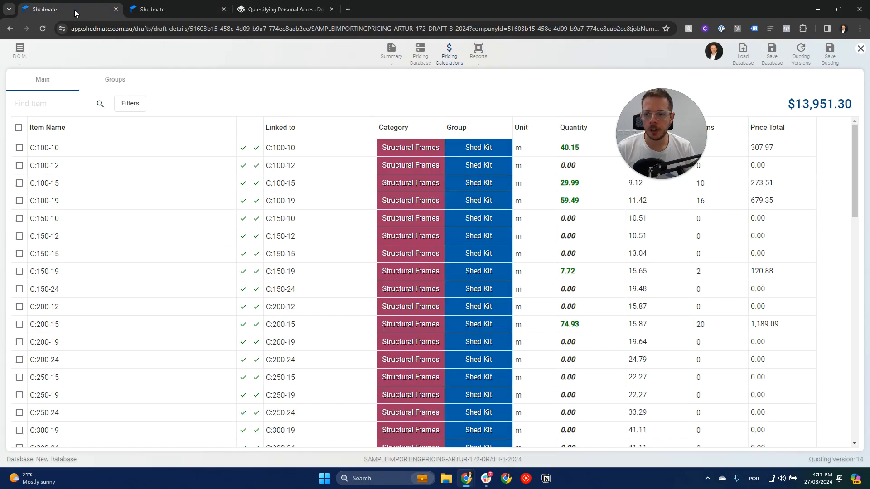
Save the quoting and reload its page to bring in the updated shed.
{"action": "left_click", "coordinate": [829, 56]}
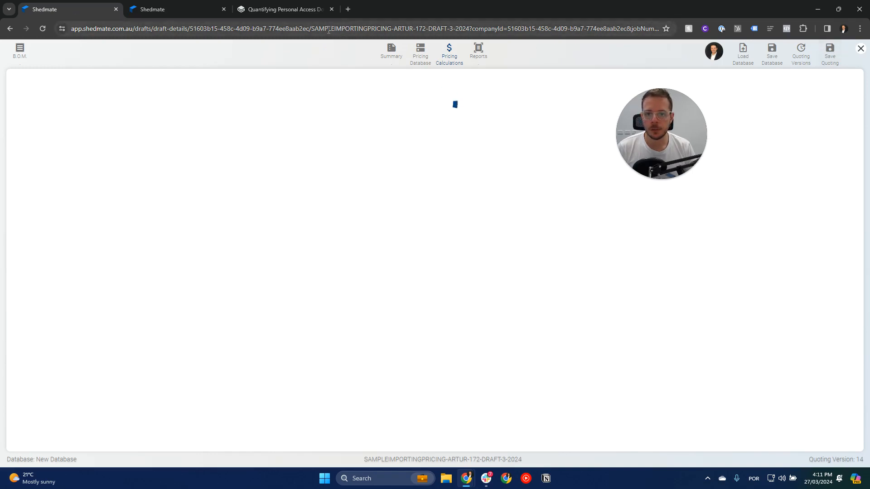
{"action": "left_click", "coordinate": [329, 30]}
{"action": "key", "text": "Return"}
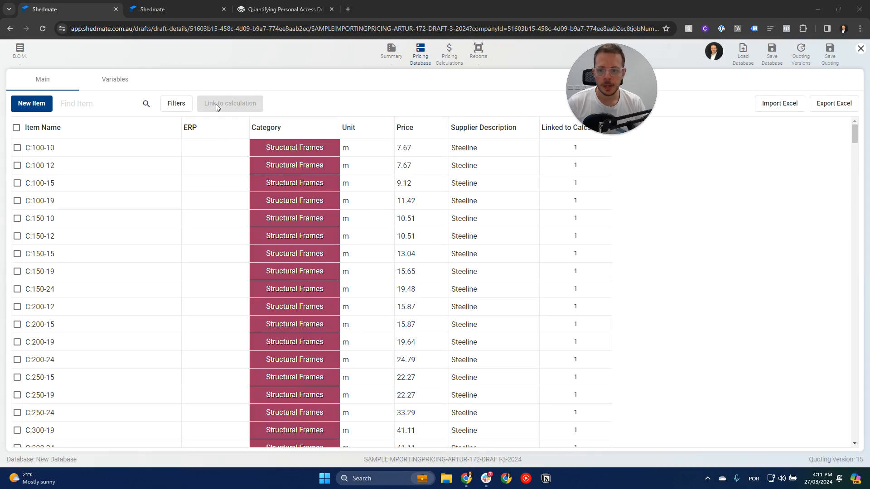
Open the main pricing calculations list and check the quantities of the Series A, AA and B roller door motors.
{"action": "left_click", "coordinate": [123, 82]}
{"action": "left_click", "coordinate": [72, 82]}
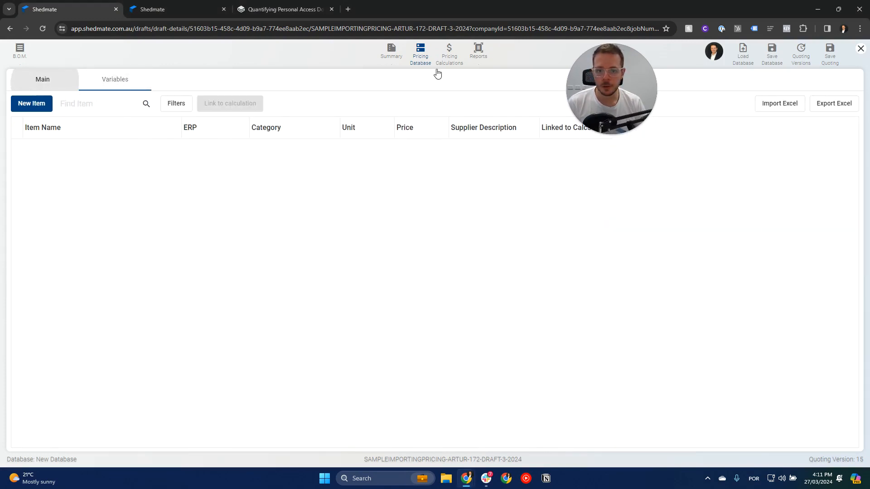
{"action": "left_click", "coordinate": [449, 68]}
{"action": "left_click", "coordinate": [115, 80]}
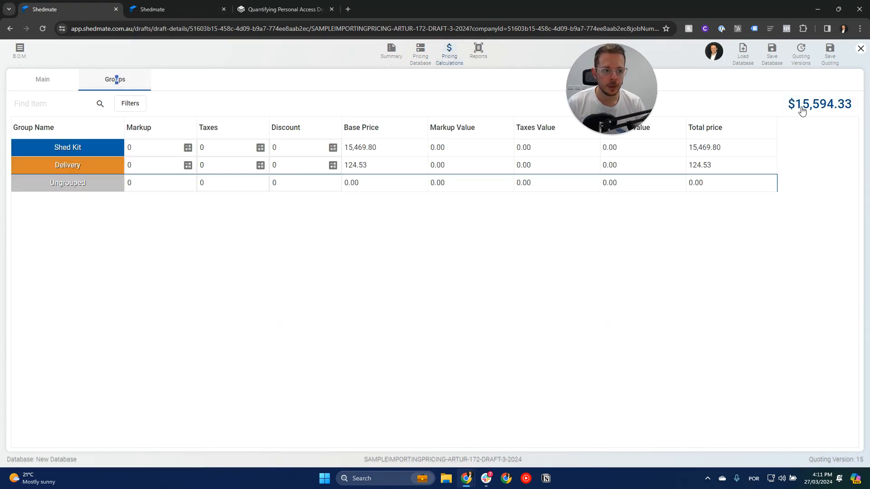
{"action": "left_click", "coordinate": [49, 79]}
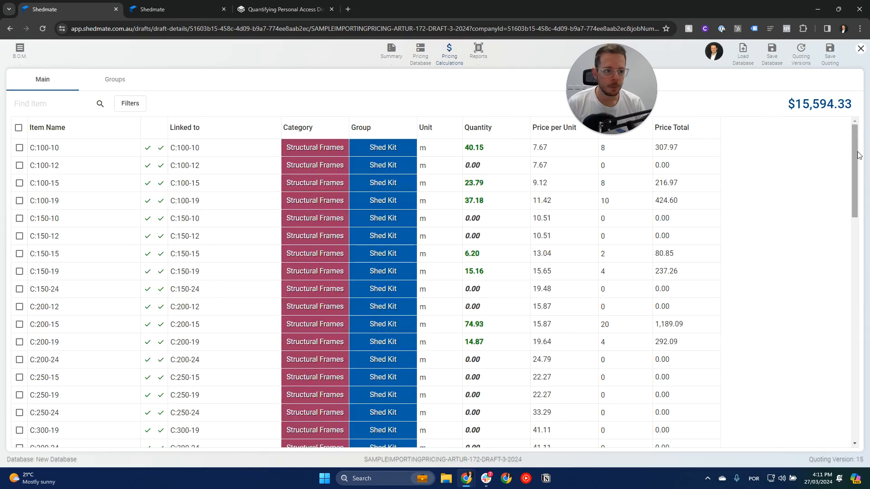
{"action": "left_click_drag", "start_coordinate": [855, 172], "coordinate": [864, 389]}
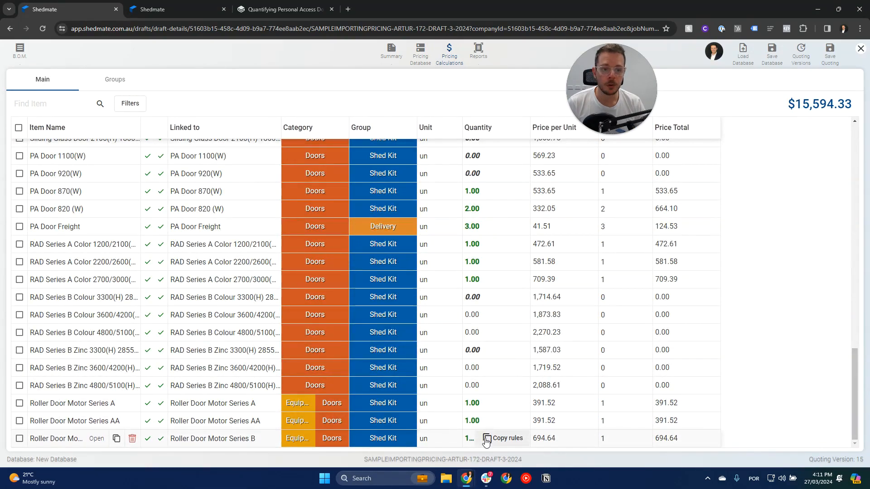
{"action": "mouse_move", "coordinate": [478, 405]}
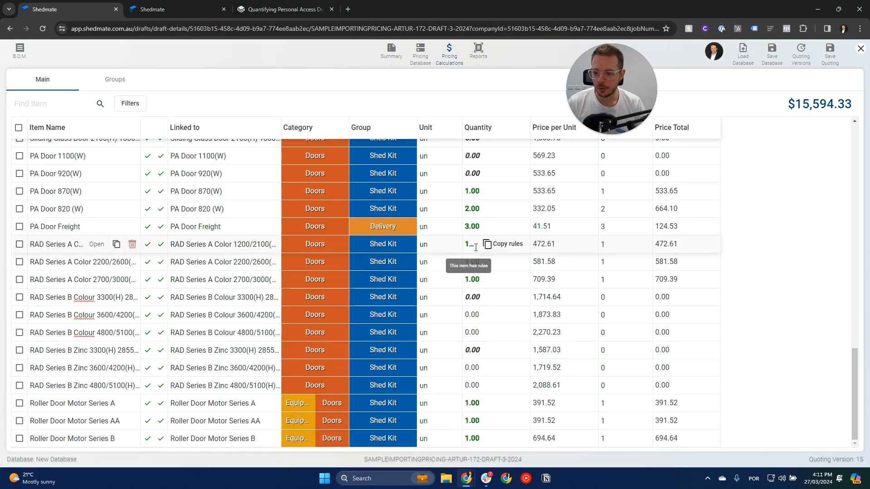
Open the total price's calculation summary and examine the quantified roller doors around the 3D shed preview.
{"action": "left_click", "coordinate": [821, 105]}
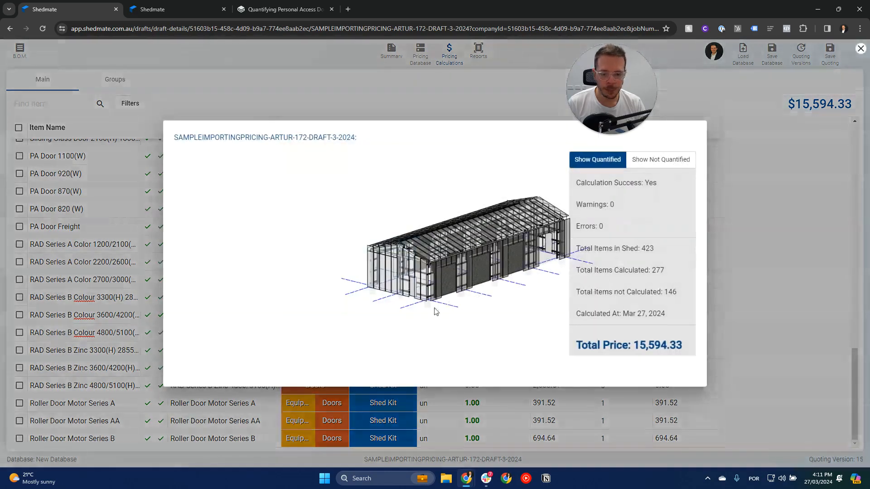
{"action": "scroll", "coordinate": [507, 284], "scroll_direction": "up", "scroll_amount": 5}
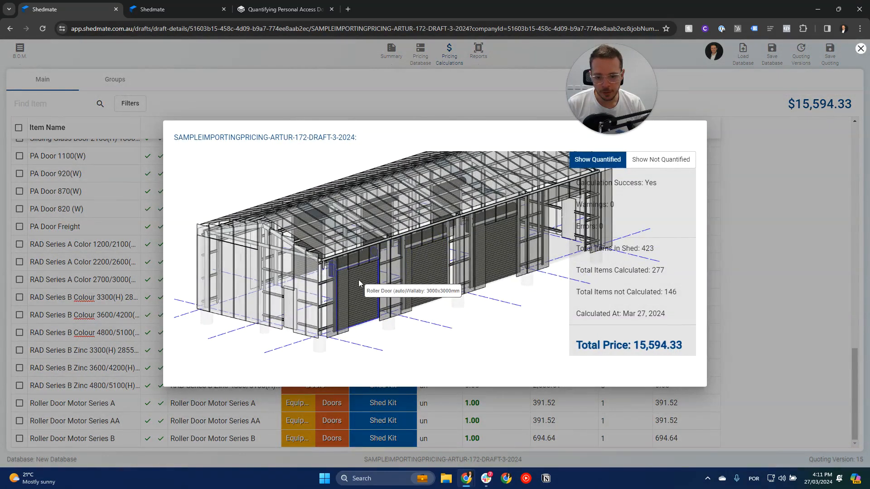
{"action": "left_click_drag", "start_coordinate": [477, 290], "coordinate": [370, 298]}
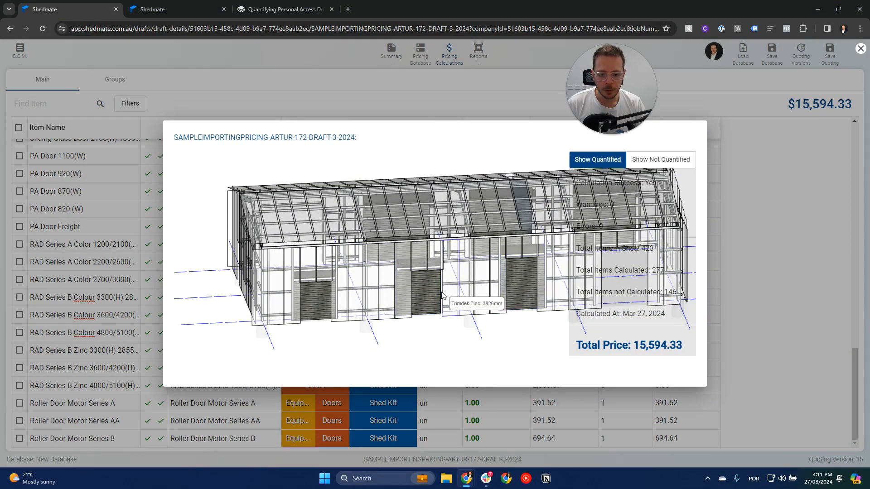
{"action": "left_click_drag", "start_coordinate": [320, 301], "coordinate": [443, 275]}
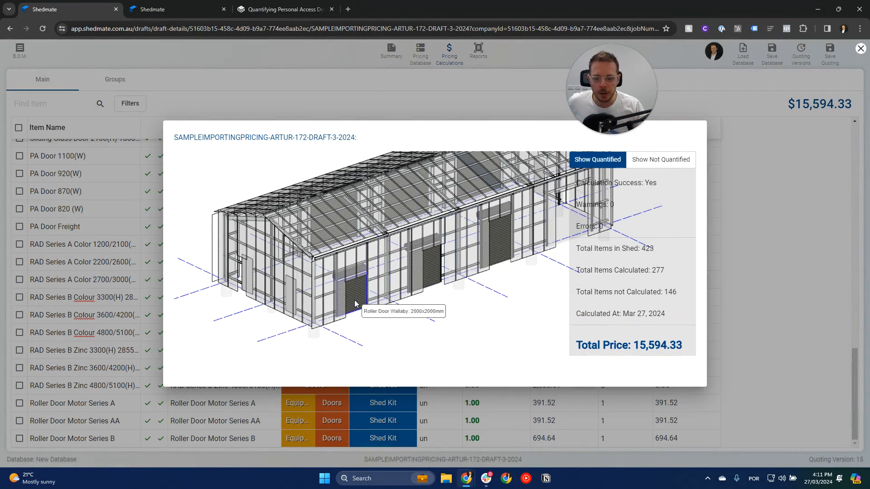
{"action": "left_click_drag", "start_coordinate": [503, 312], "coordinate": [419, 321]}
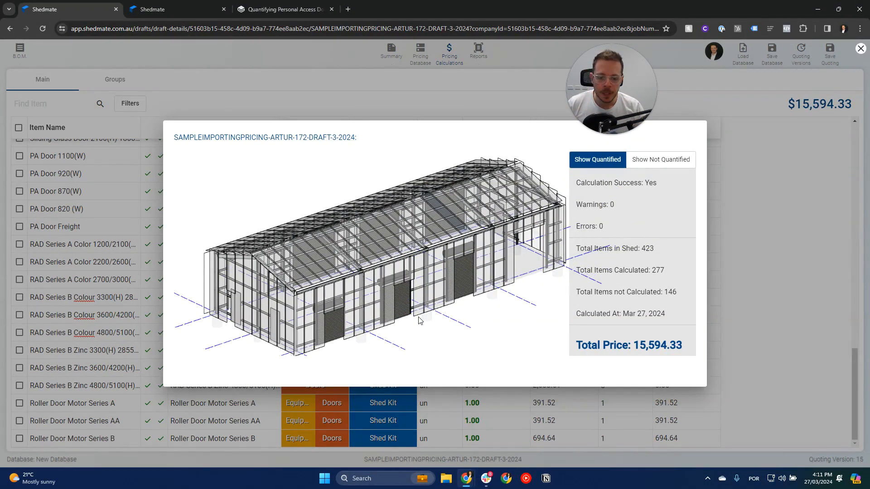
{"action": "left_click", "coordinate": [776, 324]}
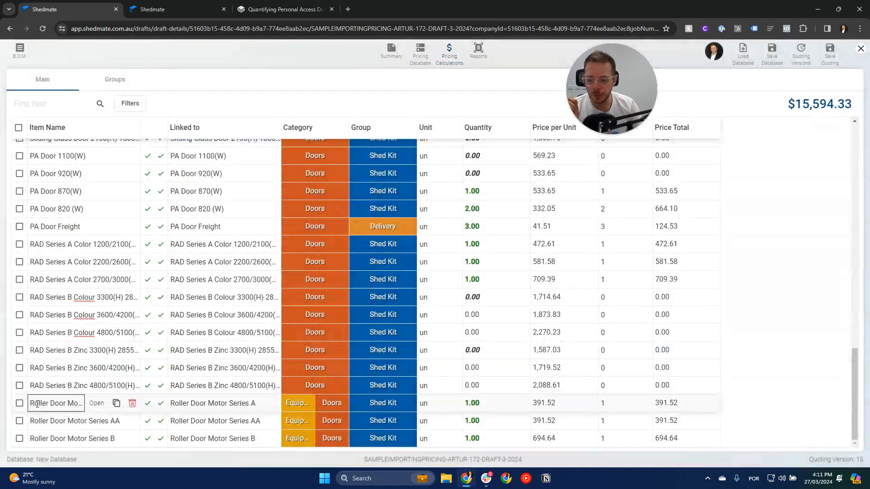
Temporarily select the three roller door motor items and compare them with the roller doors in the quantified 3D preview.
{"action": "left_click", "coordinate": [20, 403]}
{"action": "left_click", "coordinate": [20, 421]}
{"action": "left_click", "coordinate": [20, 438]}
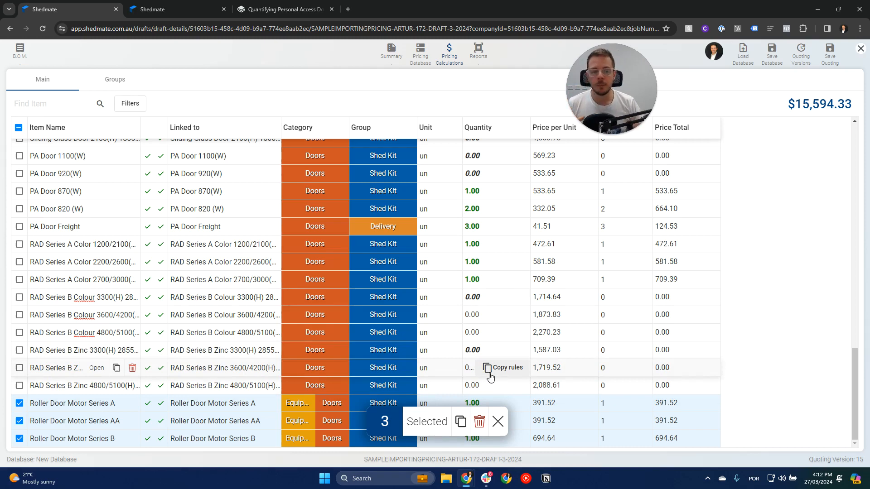
{"action": "left_click", "coordinate": [812, 108]}
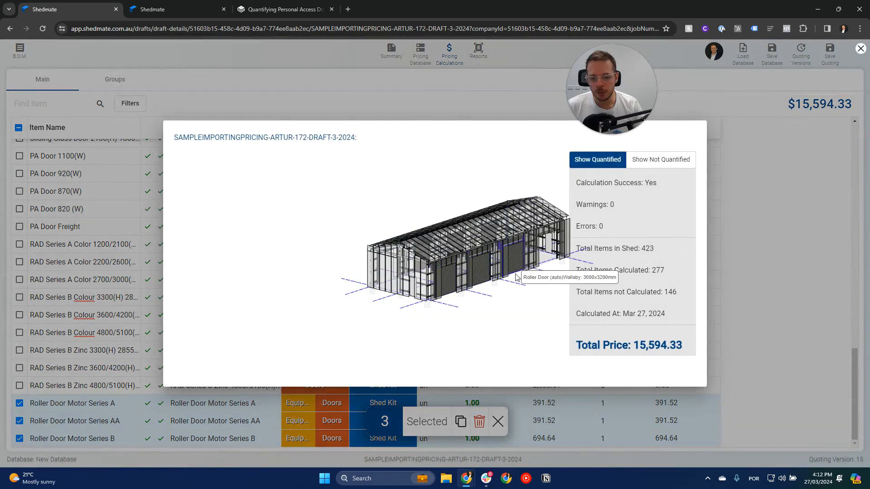
{"action": "middle_click_drag", "start_coordinate": [510, 295], "coordinate": [366, 287]}
{"action": "scroll", "coordinate": [366, 287], "scroll_direction": "up", "scroll_amount": 2}
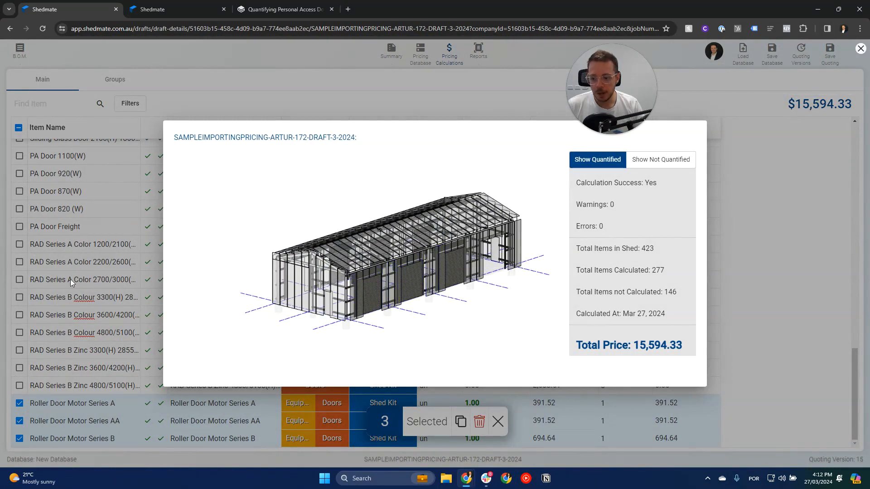
{"action": "mouse_move", "coordinate": [377, 280]}
{"action": "left_mouse_down"}
{"action": "mouse_move", "coordinate": [423, 275]}
{"action": "mouse_move", "coordinate": [383, 293]}
{"action": "left_mouse_up"}
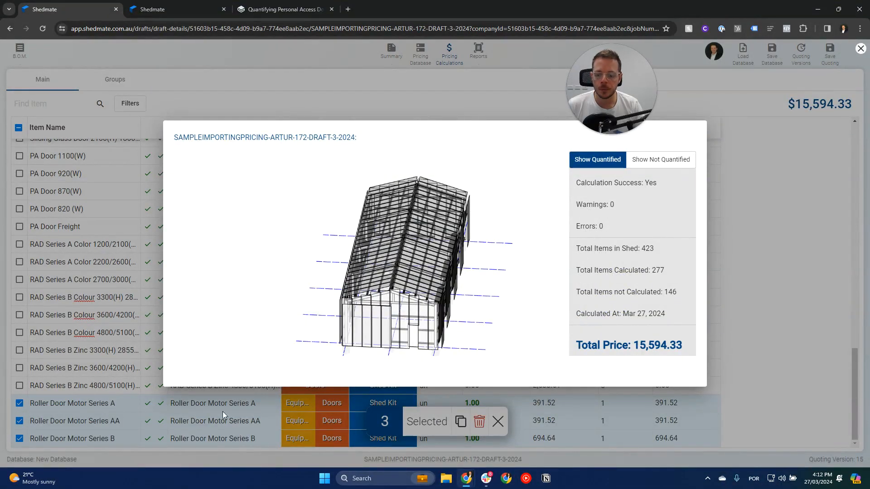
{"action": "left_click_drag", "start_coordinate": [472, 310], "coordinate": [440, 313]}
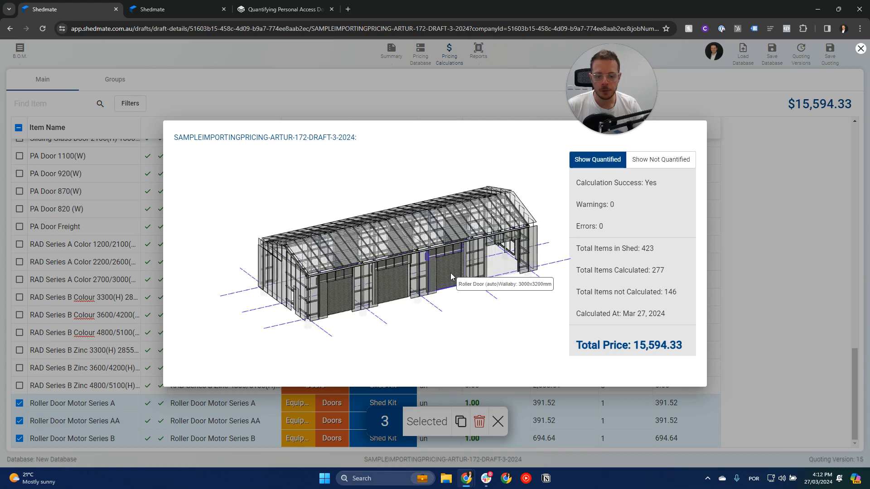
{"action": "left_click", "coordinate": [811, 272]}
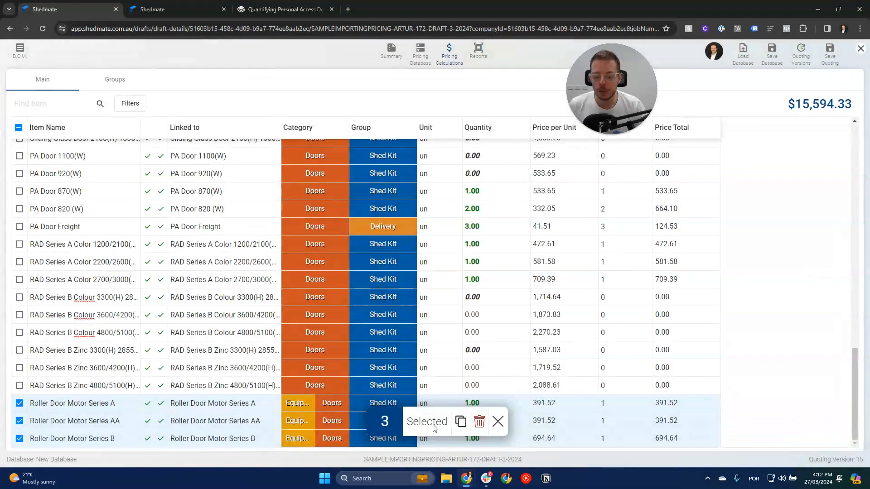
{"action": "left_click", "coordinate": [497, 422]}
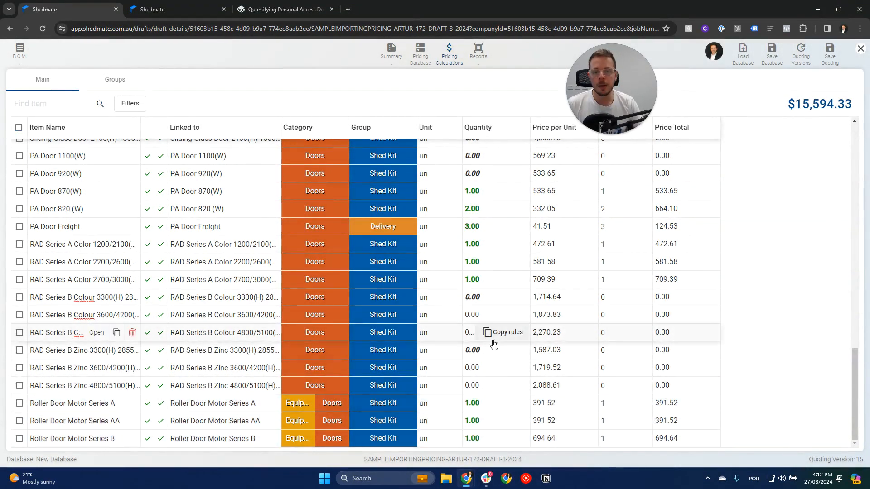
{"action": "left_click_drag", "start_coordinate": [624, 75], "coordinate": [416, 161]}
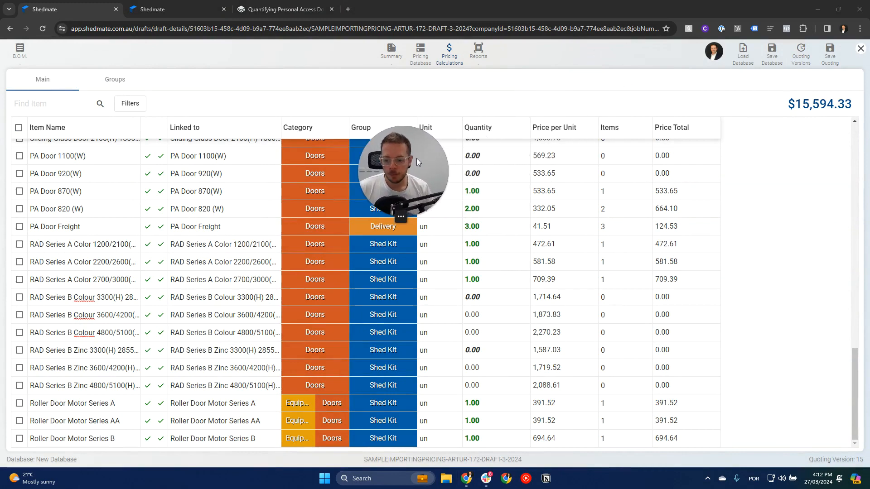